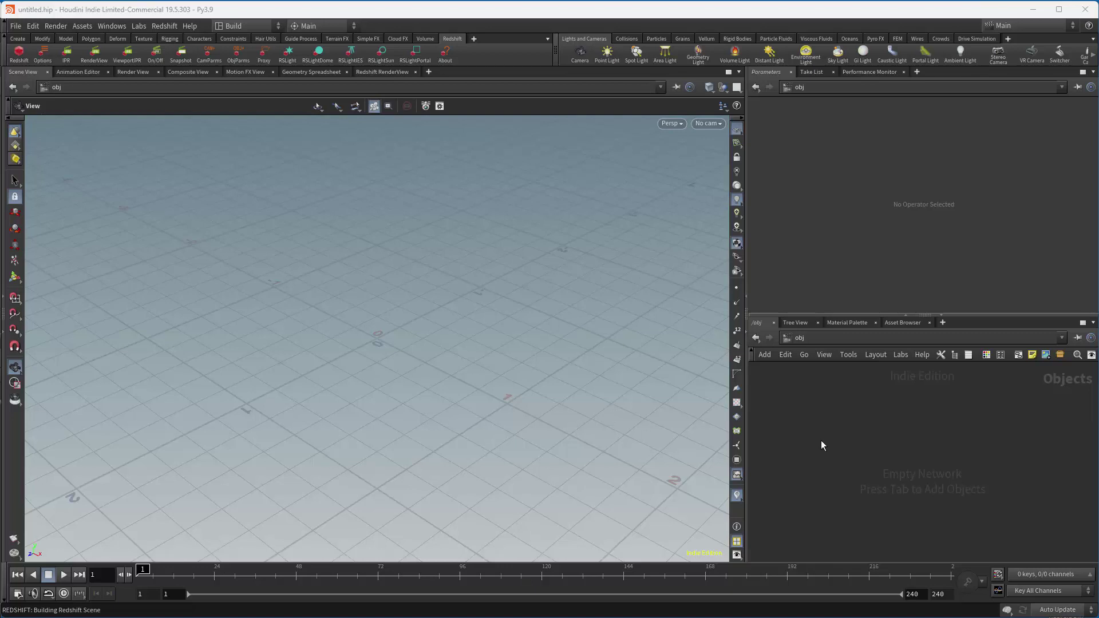
- Create a polygon grid in the empty scene and set it to 2 rows and 2 columns
key(Tab)
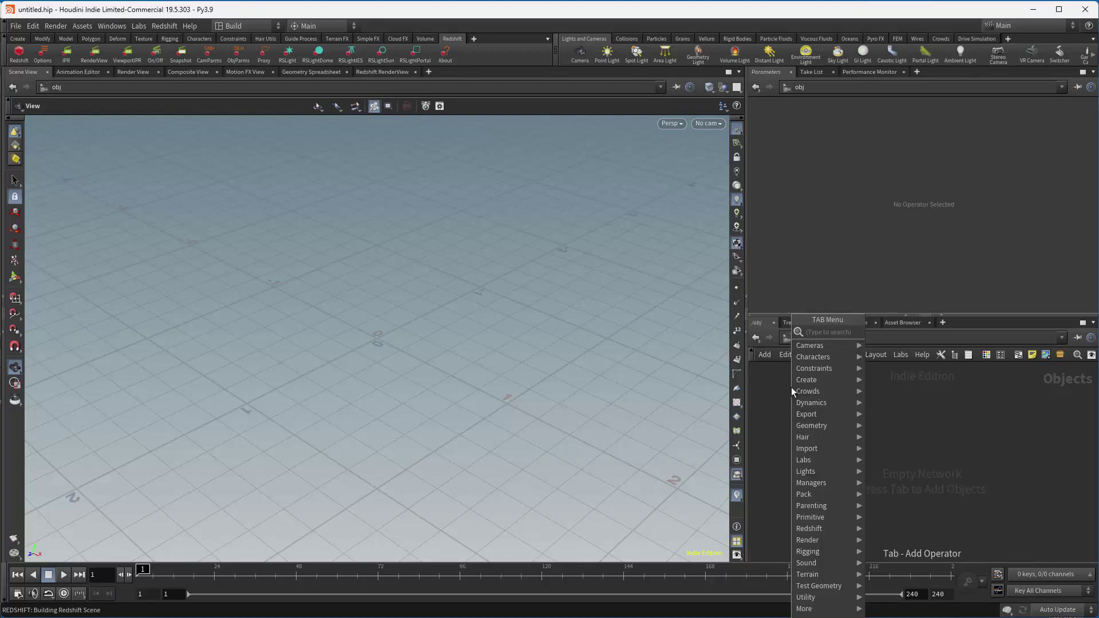
text(grid)
key(Return)
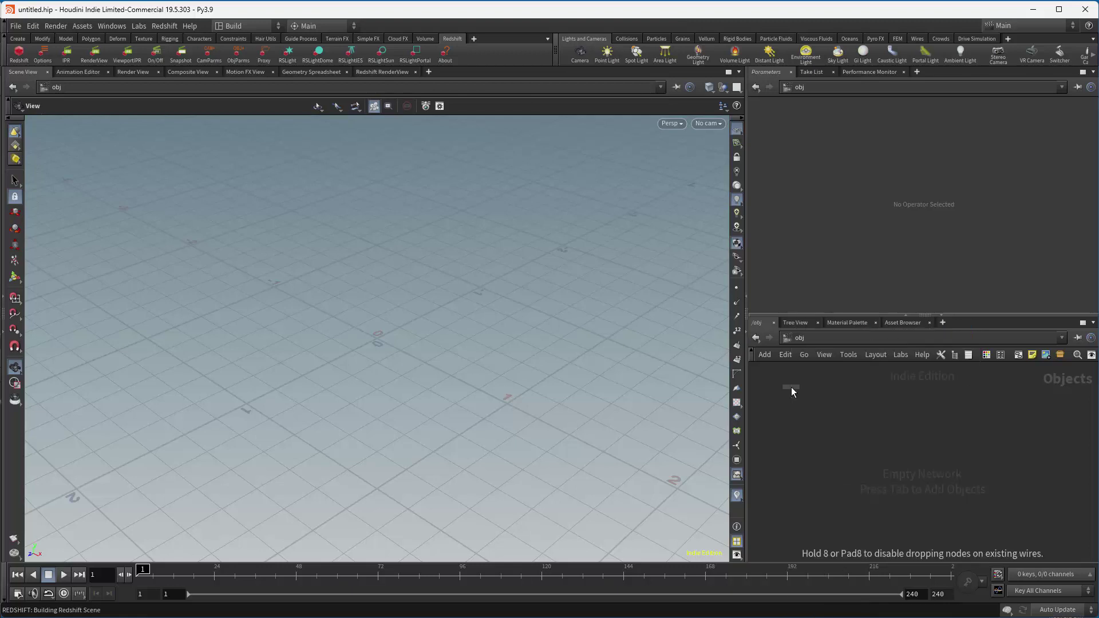
click(811, 417)
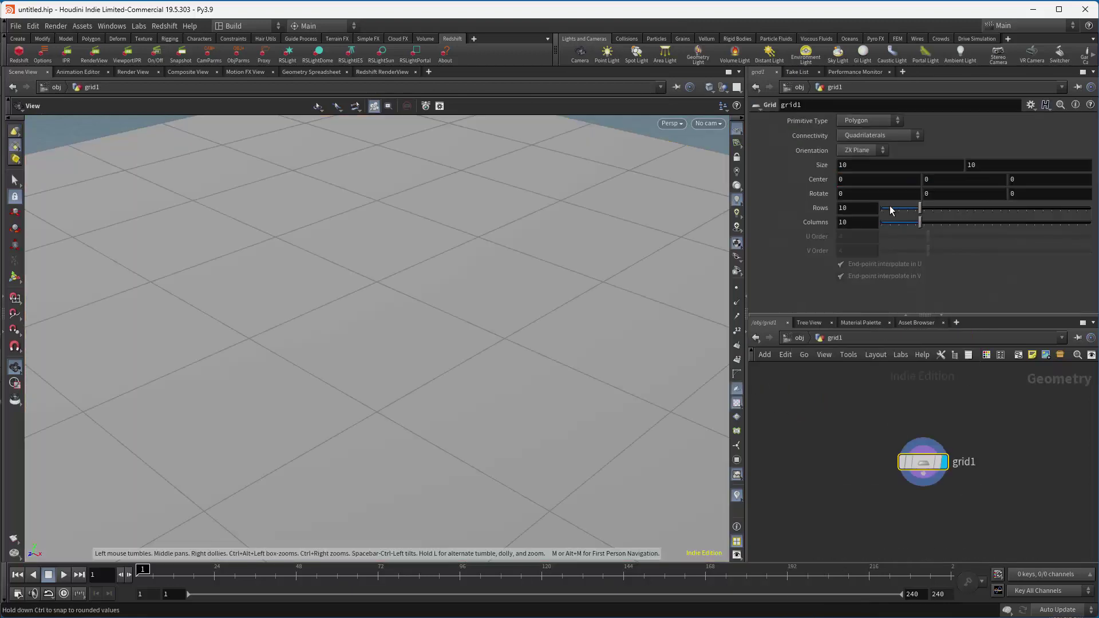
click(870, 207)
text(2)
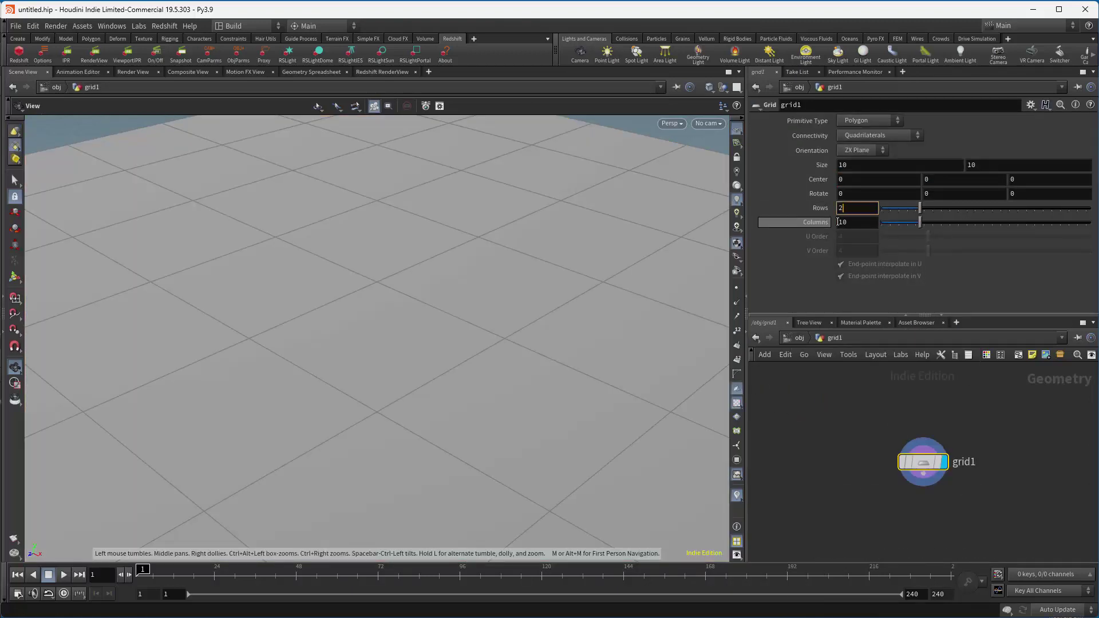
key(Tab)
text(2)
key(Return)
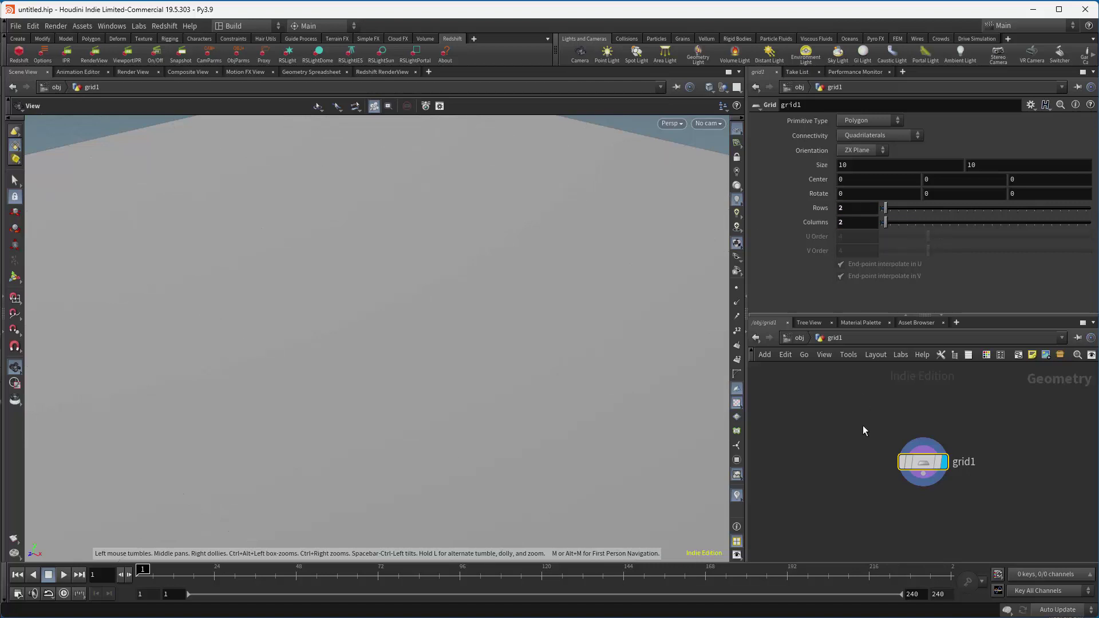
- Add a second grid node beside the first one in the same geometry network
middle_drag(863, 425, 810, 408)
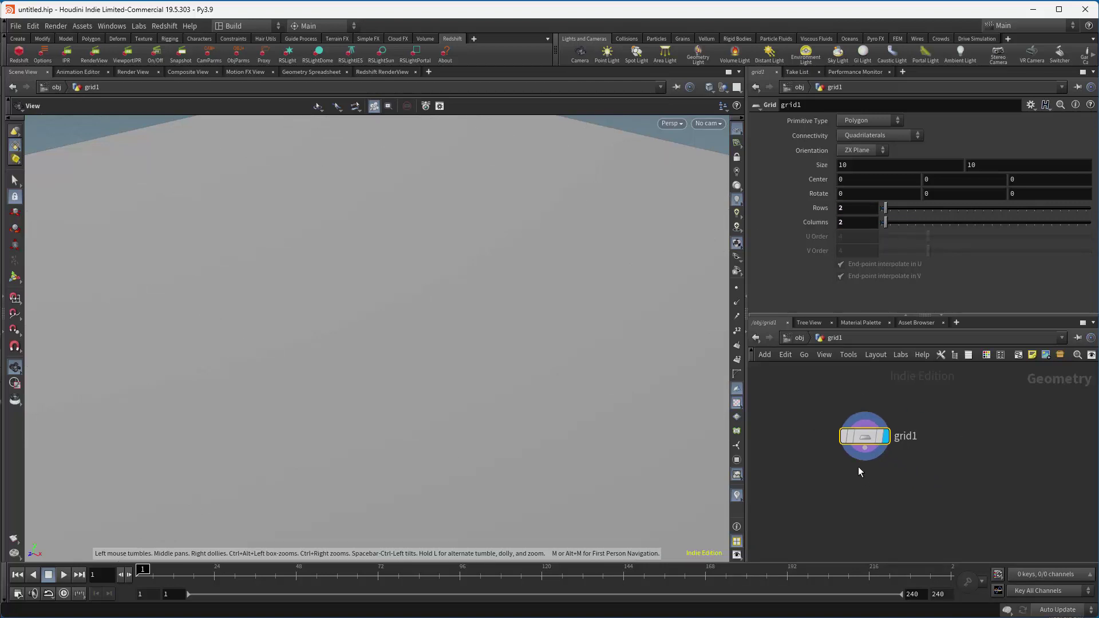
key(Tab)
text(gr)
key(Return)
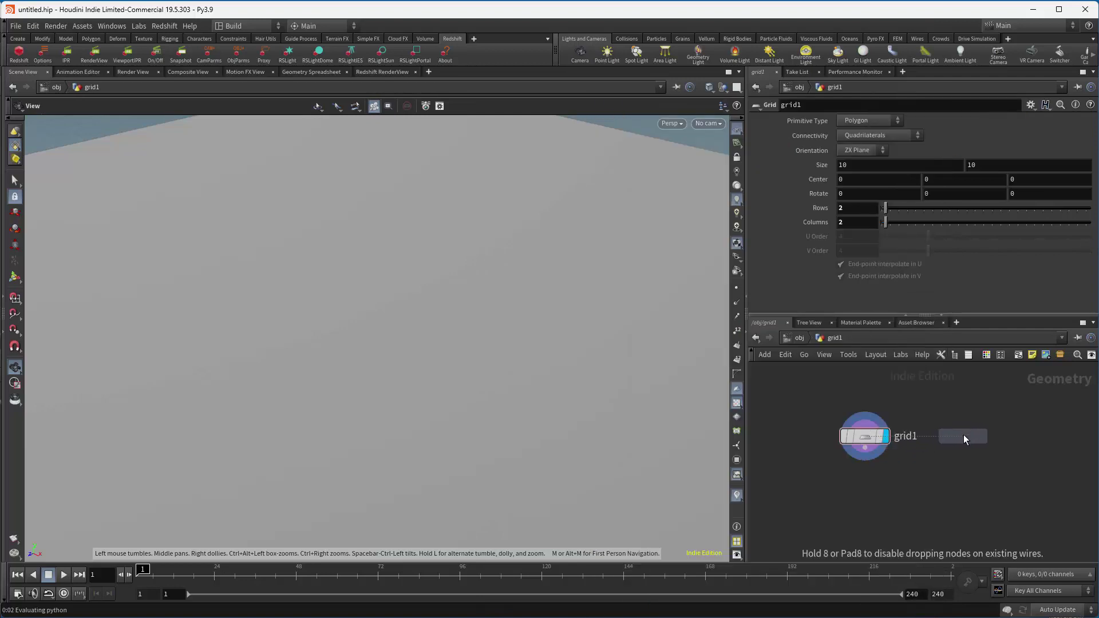
click(964, 434)
- Set the second grid's size to 100 by 45 and its rows to 5
click(860, 166)
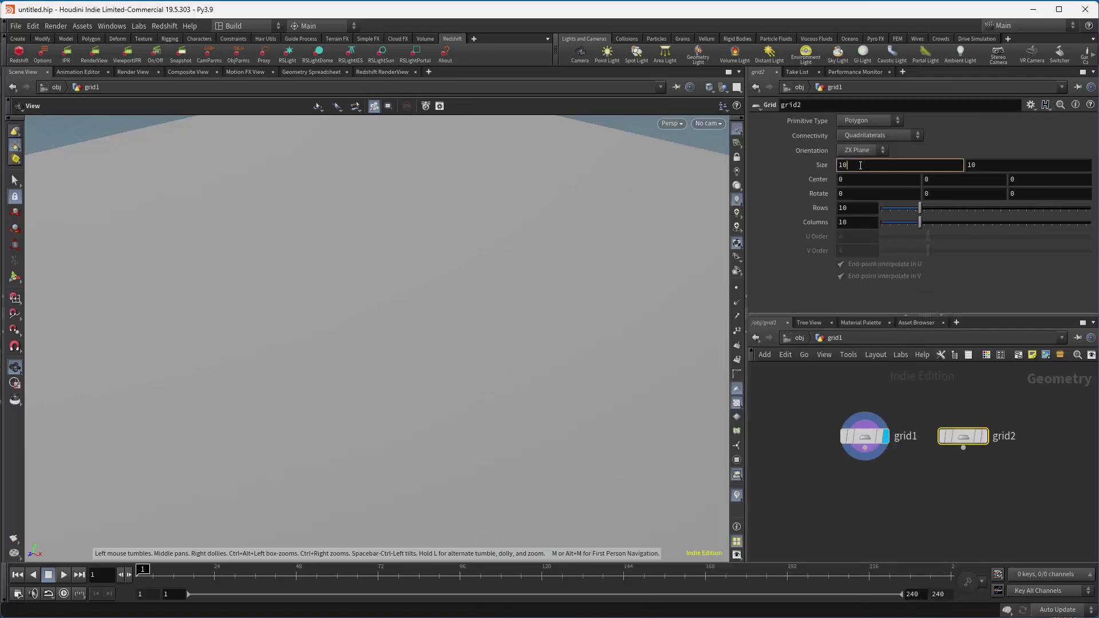
text(0)
key(Tab)
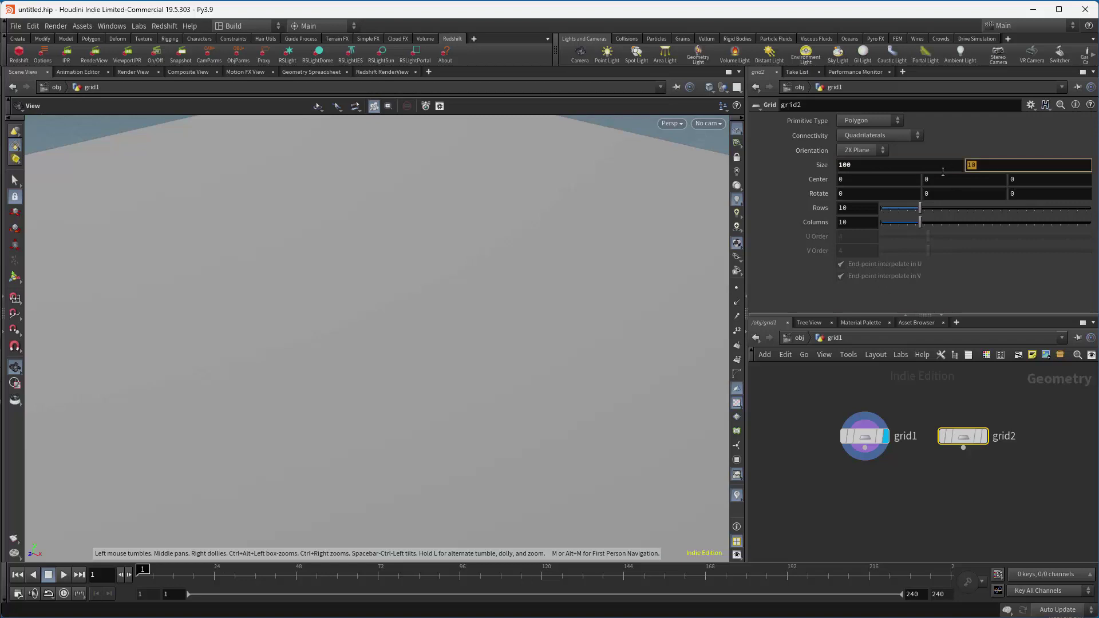
key(Return)
drag(855, 209, 835, 217)
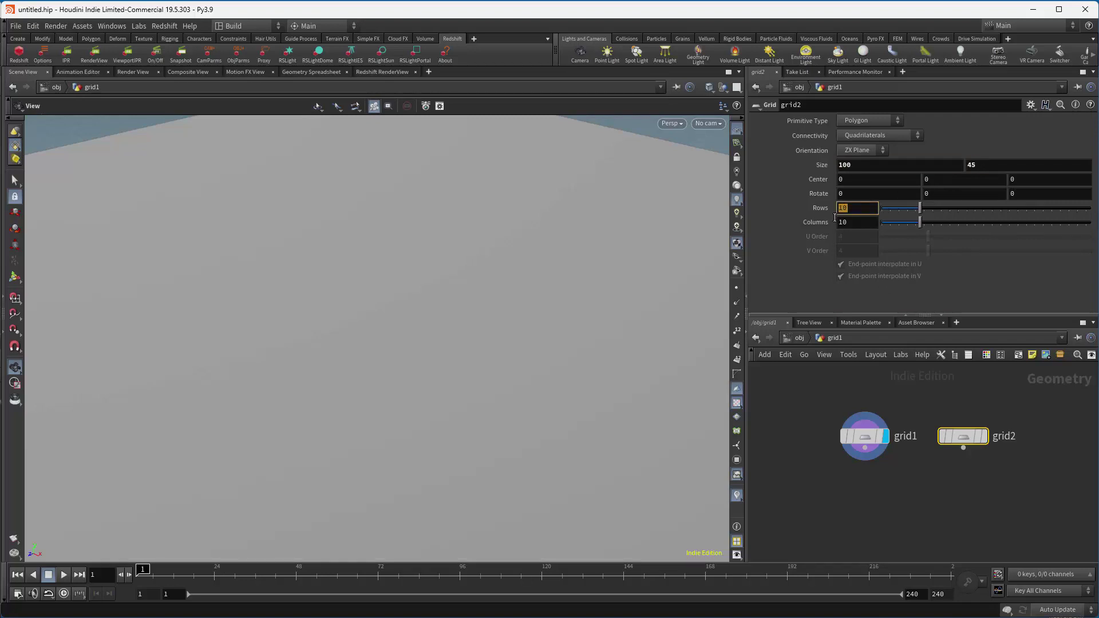
text(5)
key(Return)
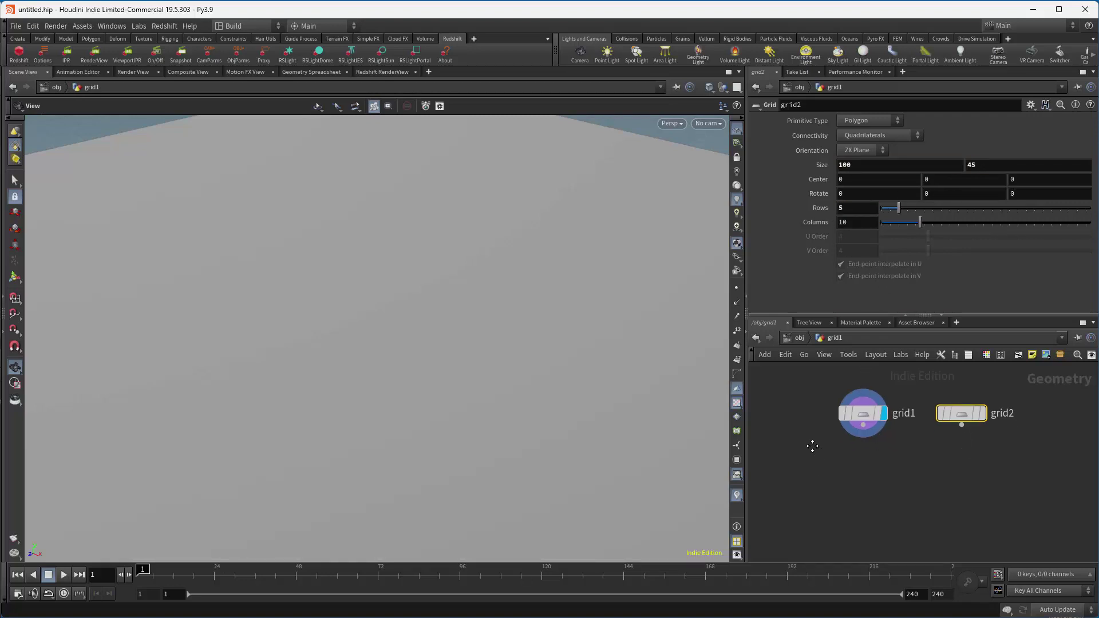
- Add a Copy to Points node below the two grids, with the first grid as its source geometry
click(826, 436)
key(Tab)
text(copy)
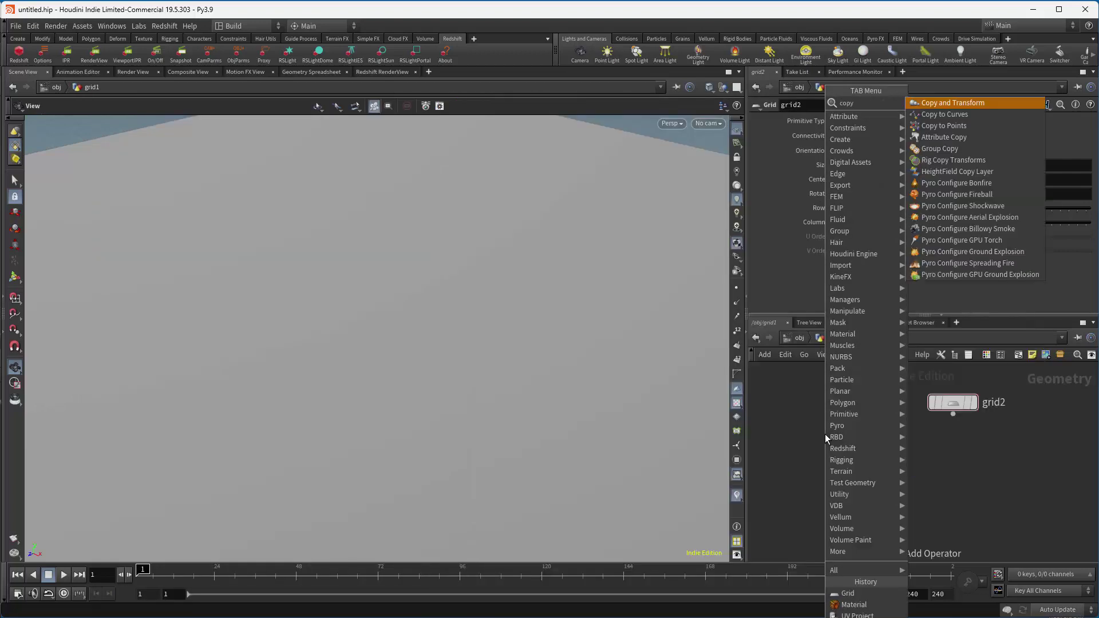
click(959, 125)
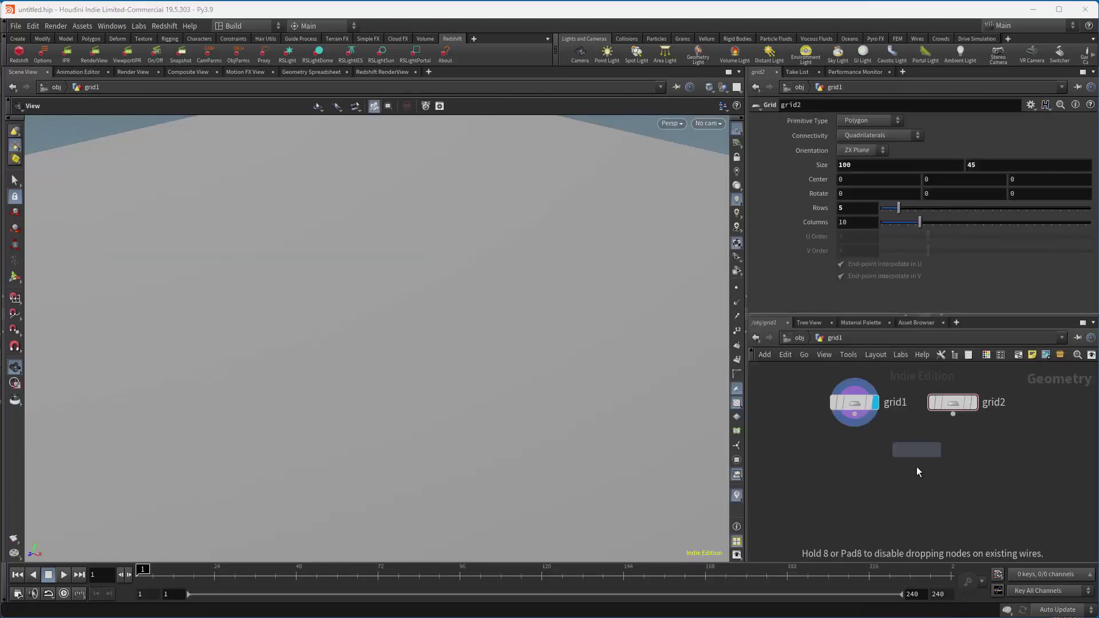
click(916, 466)
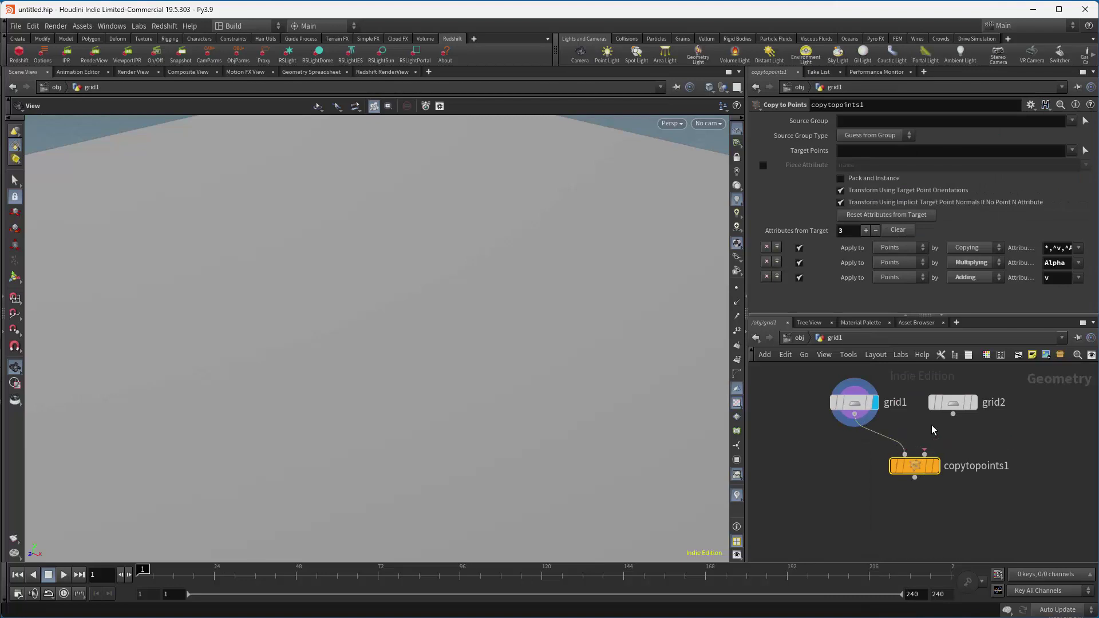
- Connect the second grid to the Copy to Points node's target points input and display the node's result
click(953, 414)
click(925, 454)
click(940, 466)
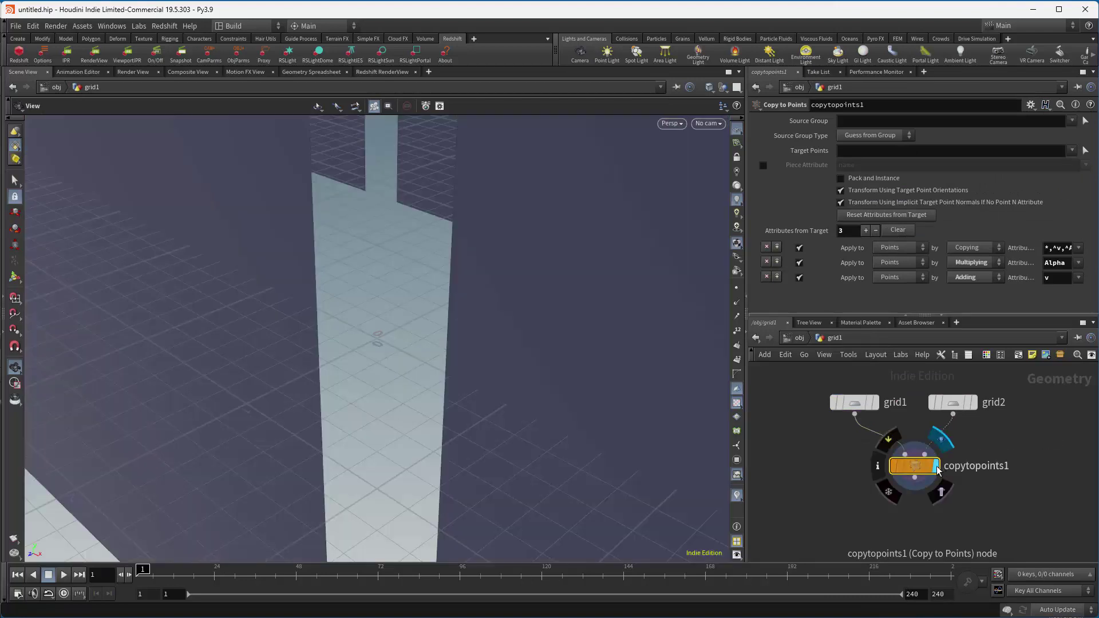
drag(915, 466, 894, 466)
- Change the first grid's orientation to XY Plane so the copied squares lie flat
mouse_move(565, 357)
right_down()
mouse_move(235, 398)
mouse_move(422, 353)
mouse_move(321, 366)
right_up()
right_drag(596, 343, 441, 356)
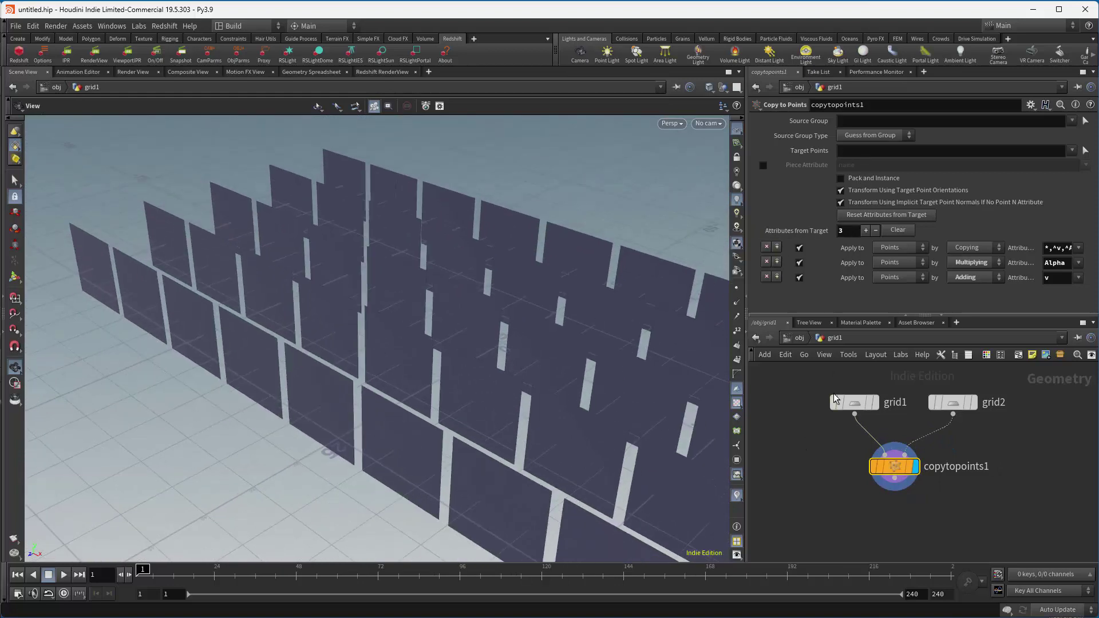
click(854, 403)
click(861, 149)
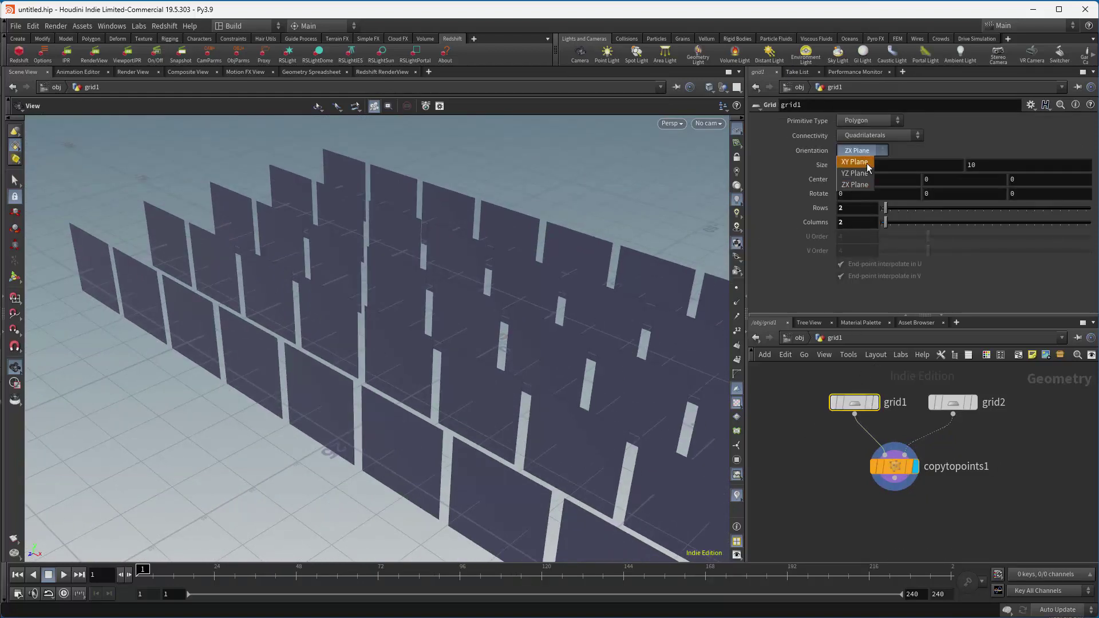
click(858, 151)
- Create a new camera from a top-down view framing all the copied squares, and place its node beside the geometry node
right_drag(385, 351, 466, 465)
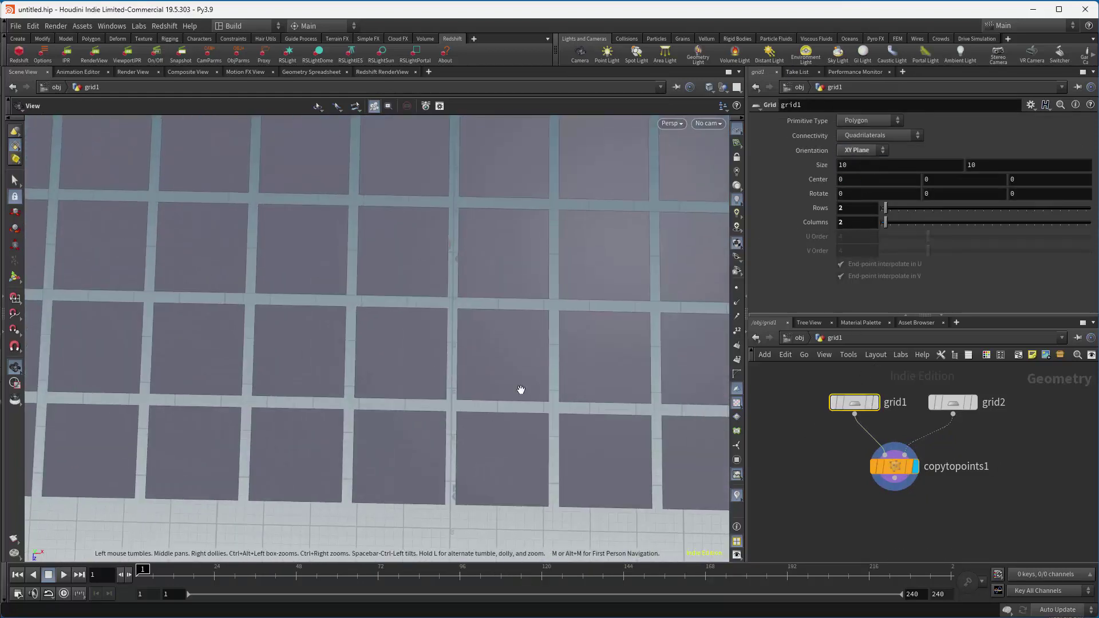
right_drag(521, 390, 388, 415)
middle_drag(486, 380, 403, 413)
mouse_move(500, 393)
mouse_down()
mouse_move(496, 413)
mouse_move(497, 399)
mouse_up()
click(710, 129)
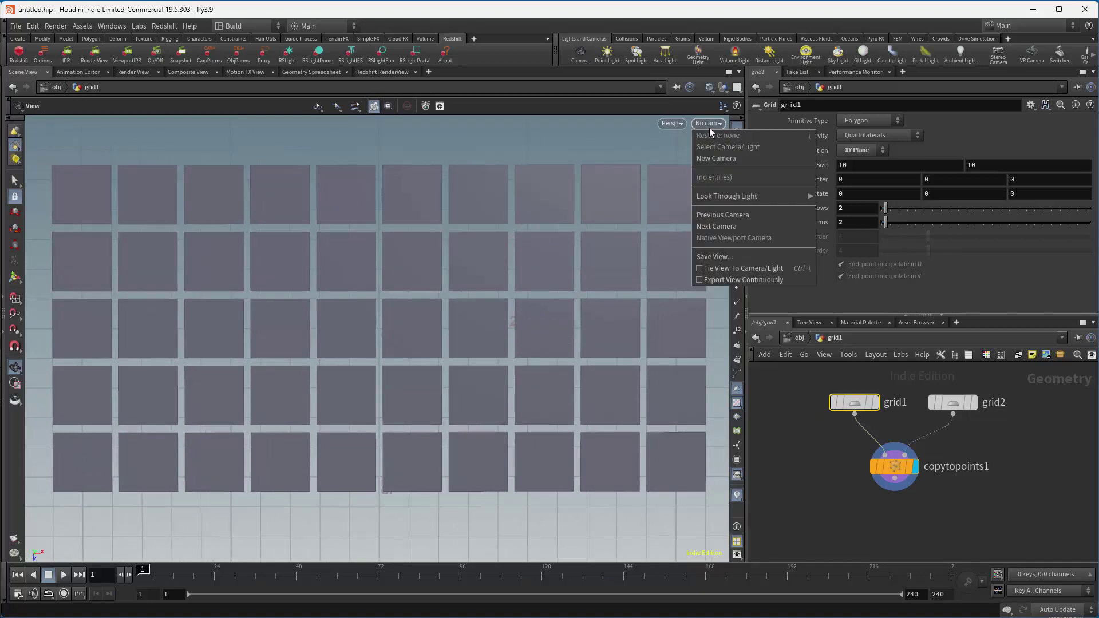
click(717, 159)
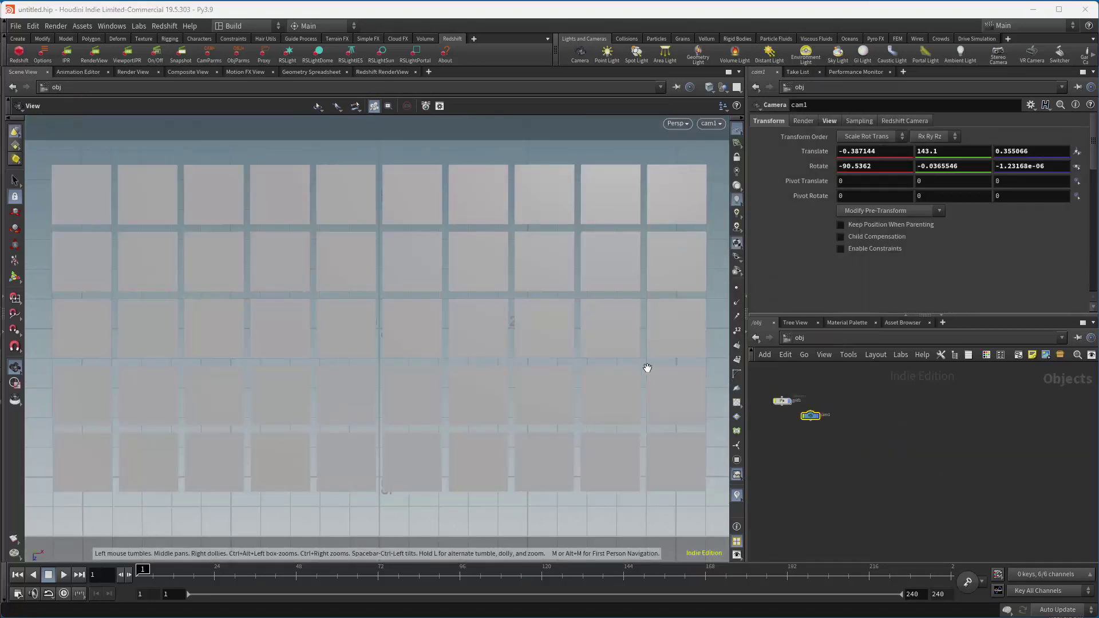
drag(811, 418, 826, 407)
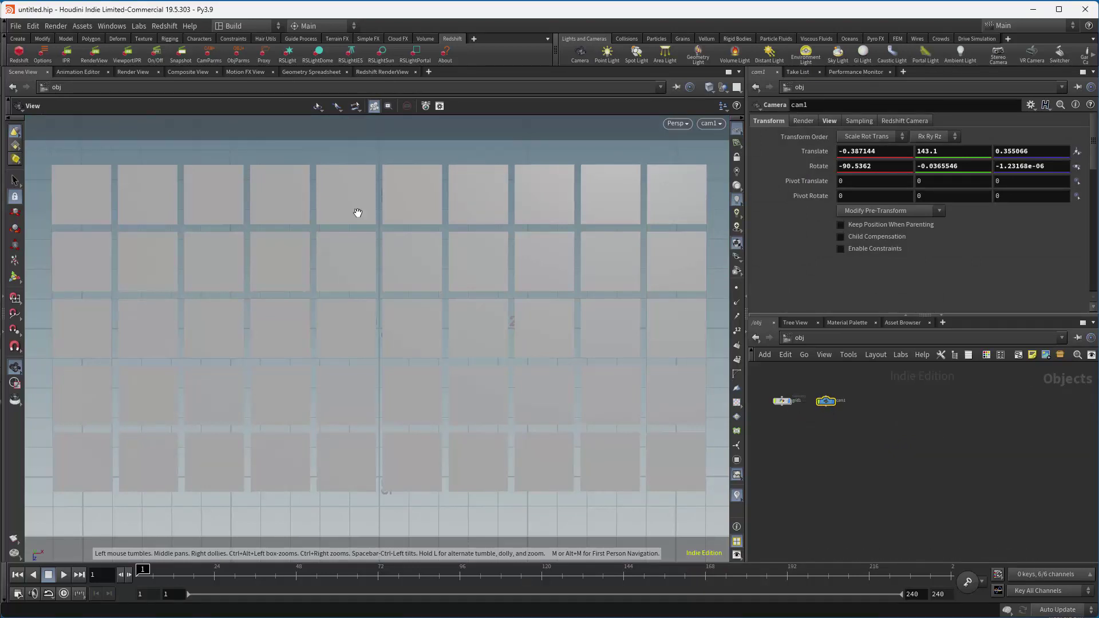
- Add a Redshift dome light to the scene and turn off its environment background
click(314, 55)
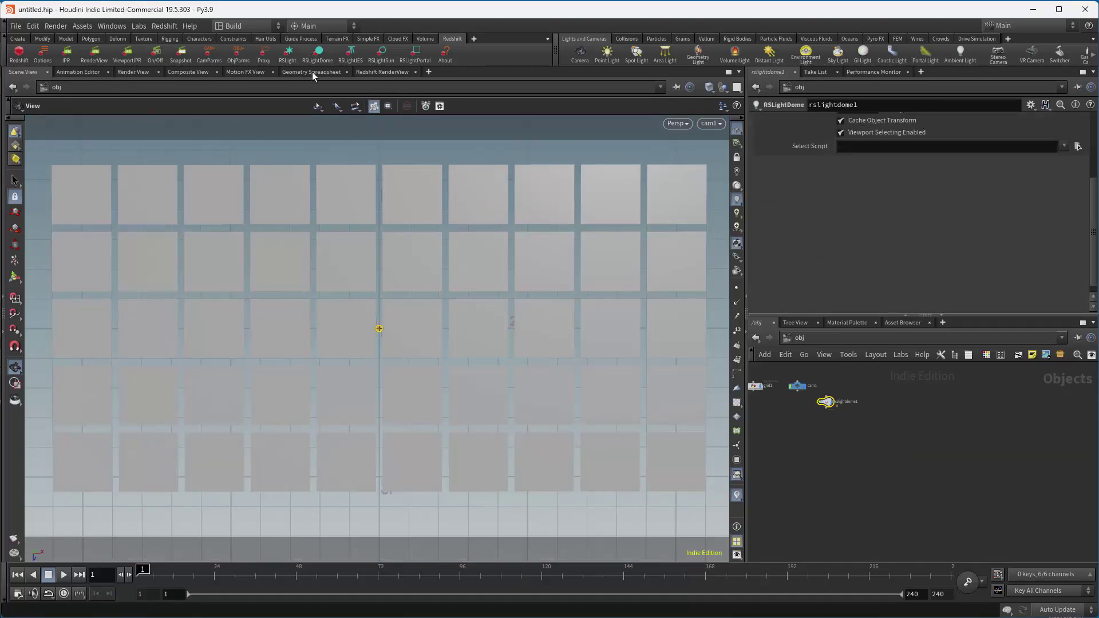
drag(827, 402, 847, 392)
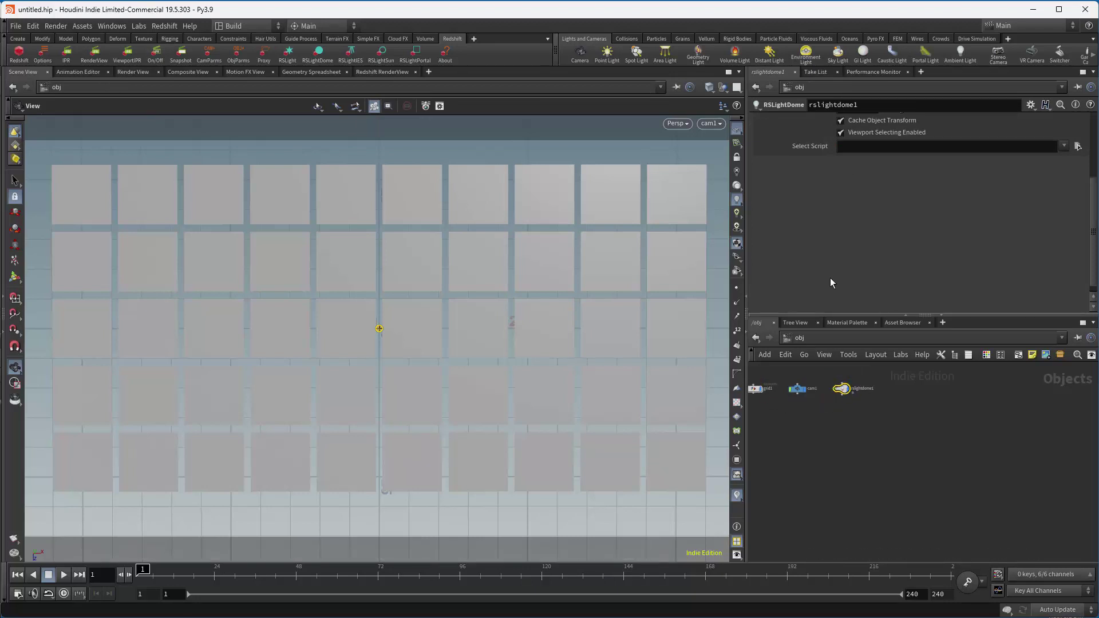
scroll(821, 150, up, 5)
click(799, 121)
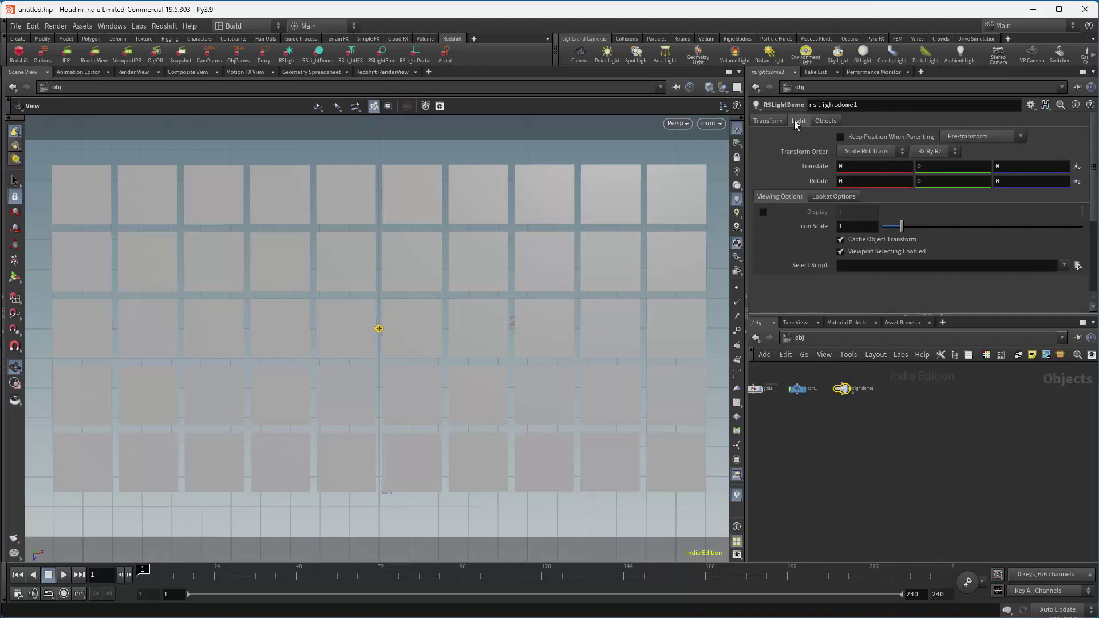
scroll(840, 267, down, 3)
click(758, 250)
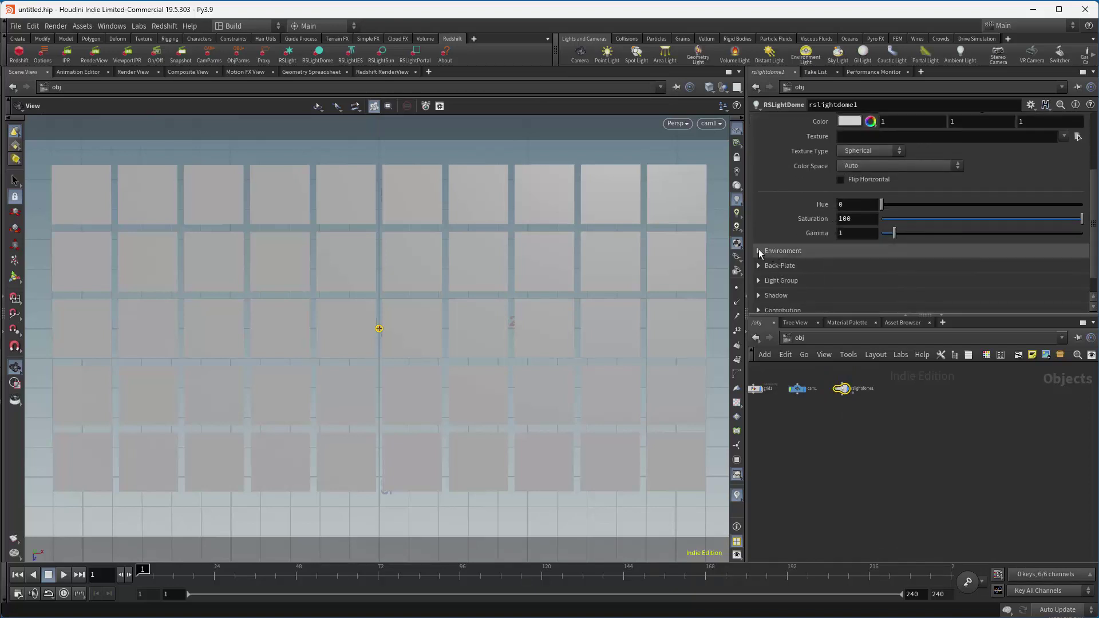
click(840, 266)
- Inside the geometry object, insert a UV Project node between the first grid and the Copy to Points node and display it
middle_drag(831, 436, 862, 530)
scroll(854, 429, up, 5)
scroll(856, 496, up, 2)
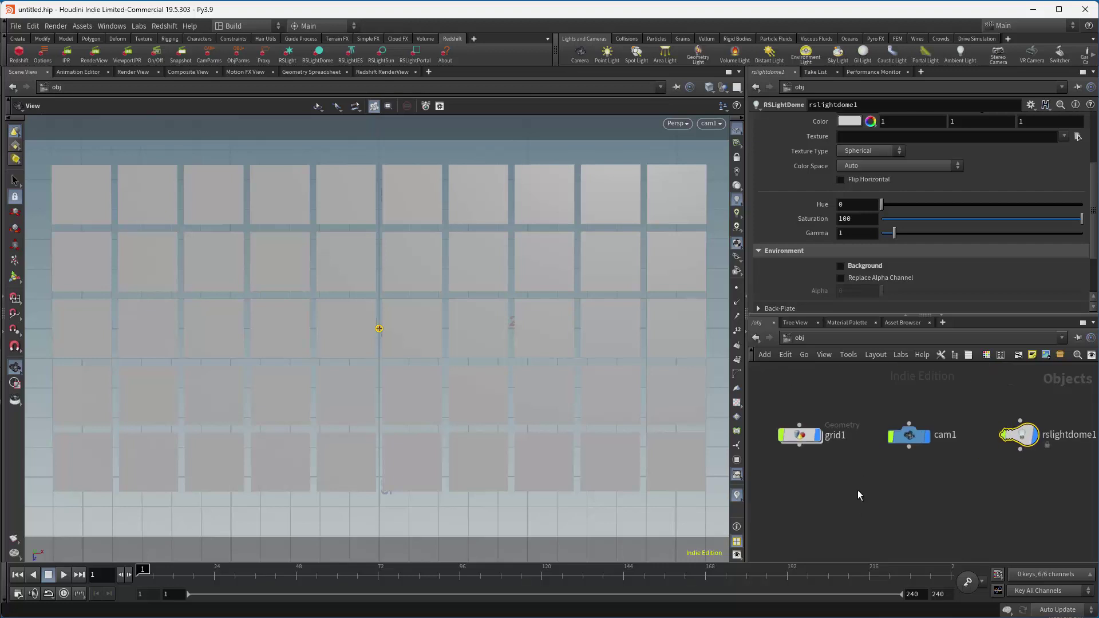
double_click(798, 434)
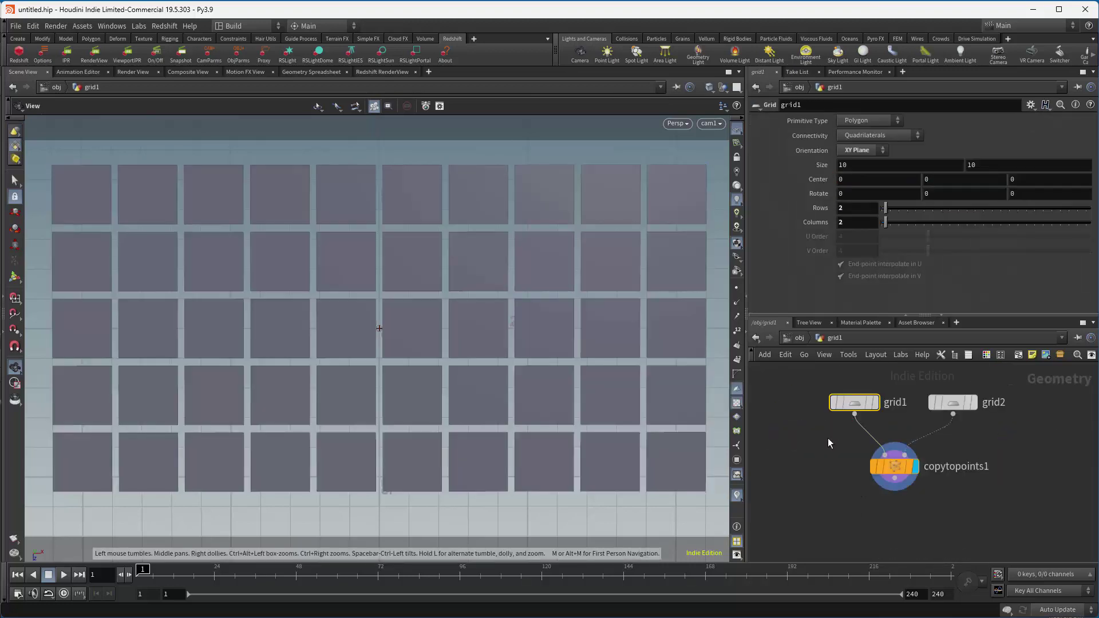
click(812, 461)
key(Tab)
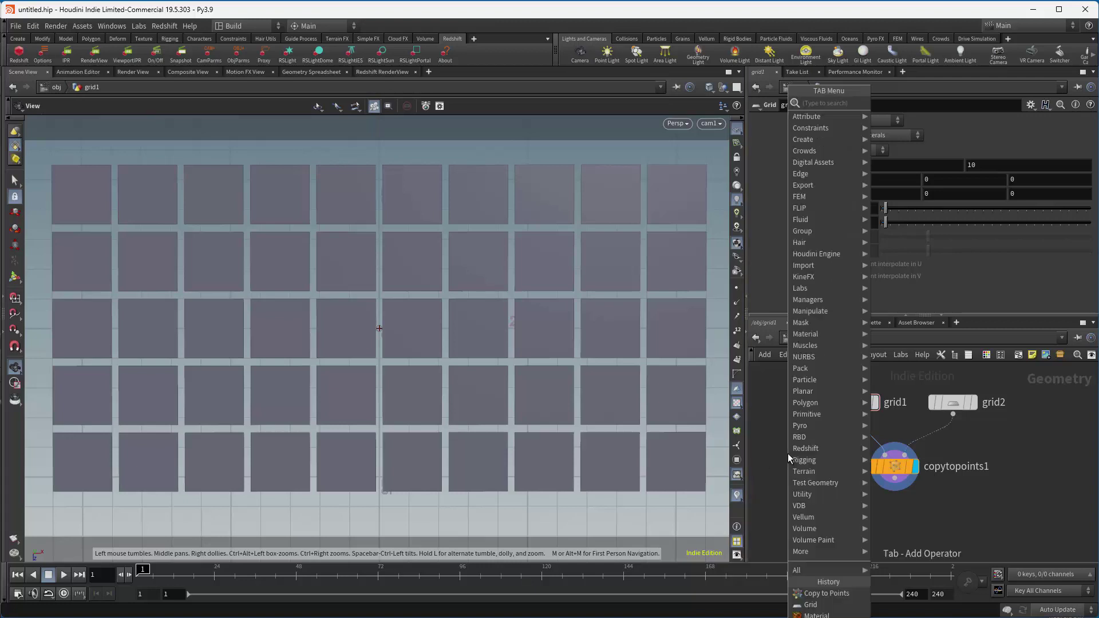
text(uv)
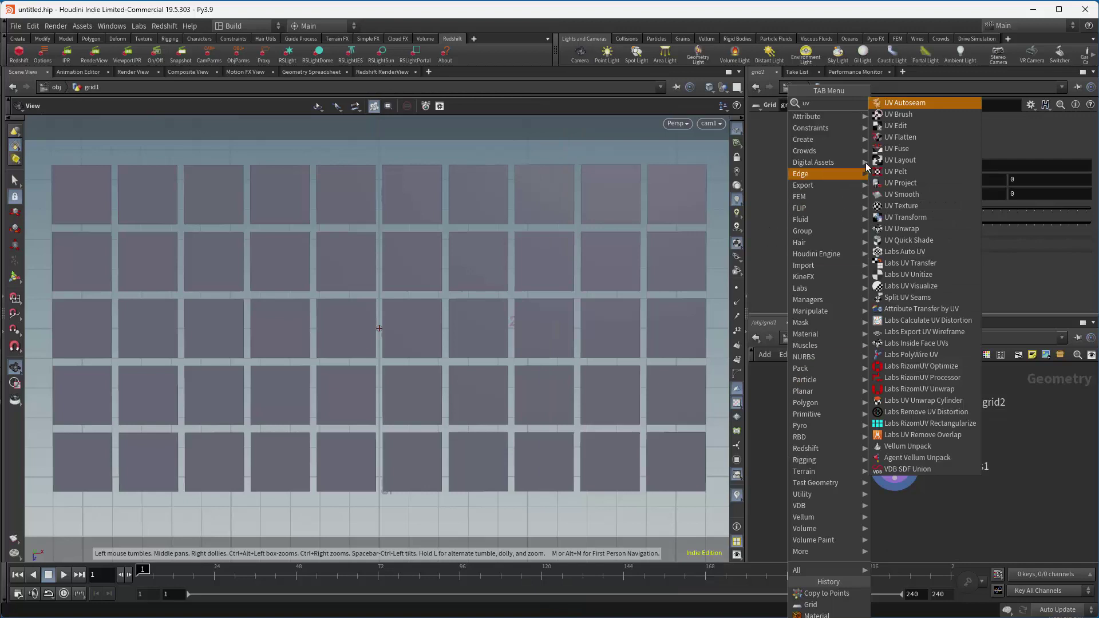
click(913, 187)
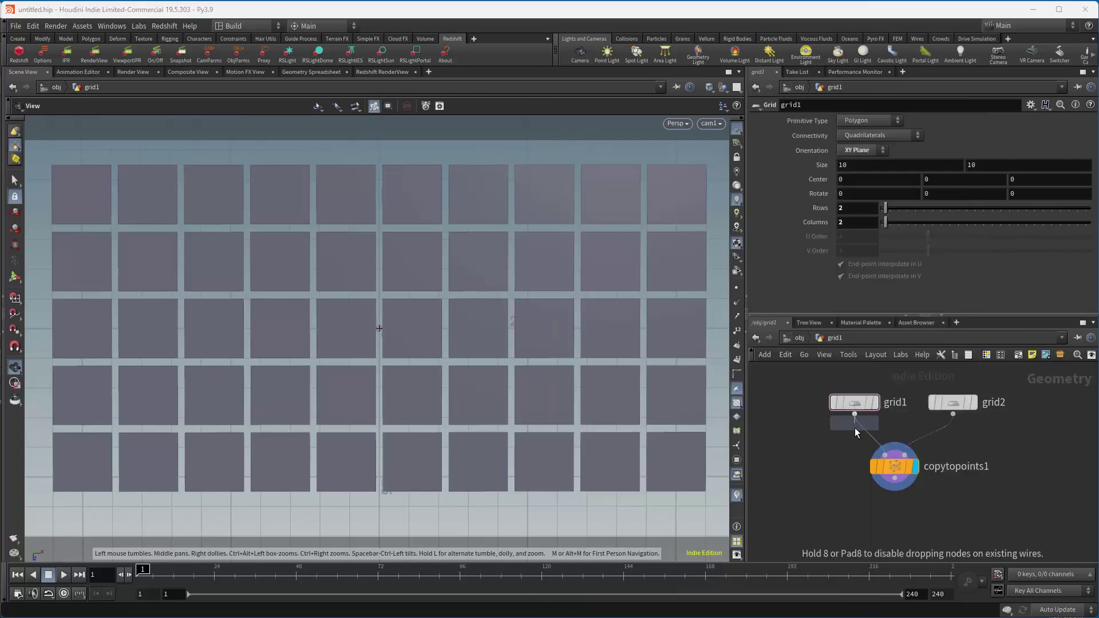
click(858, 431)
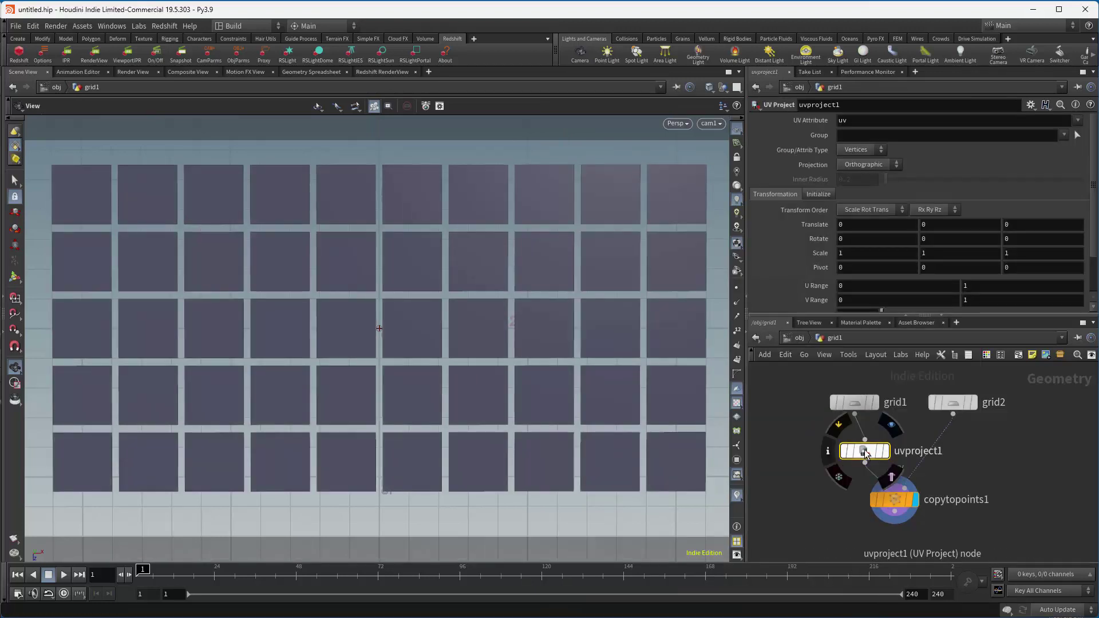
drag(865, 450, 855, 451)
click(875, 451)
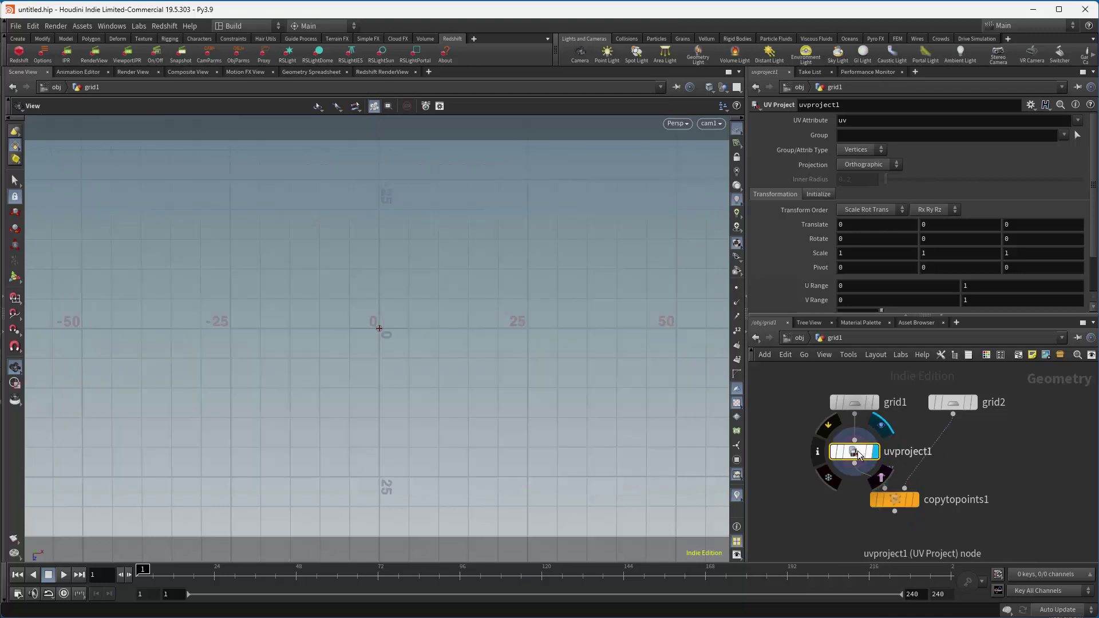
- Initialize the UV projection with the To Best Plane method and show its handle in the viewport
click(819, 194)
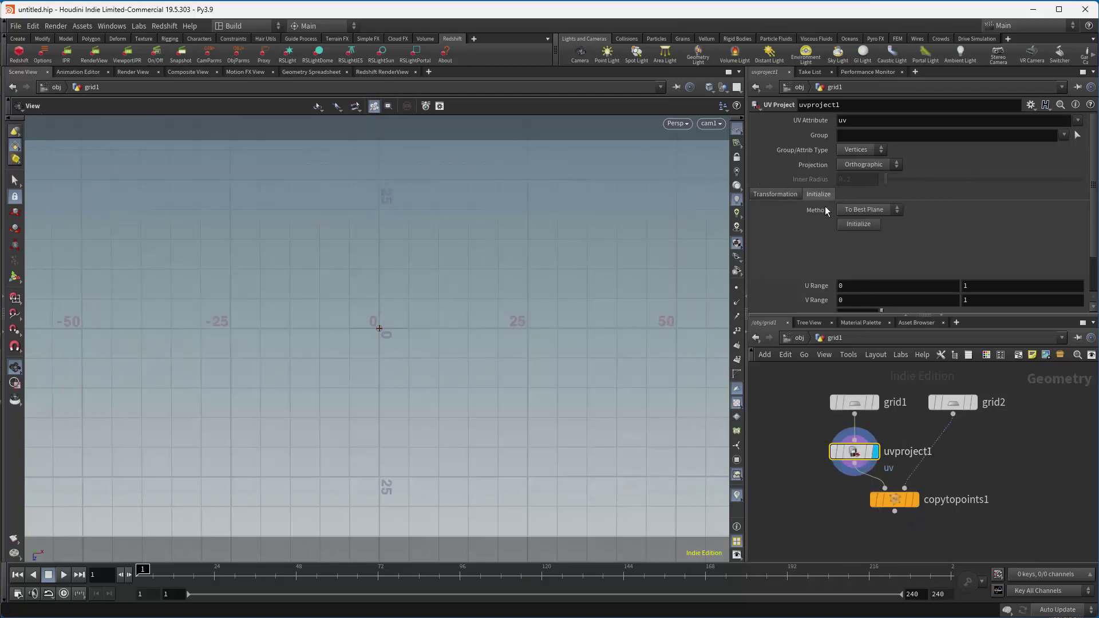
click(851, 224)
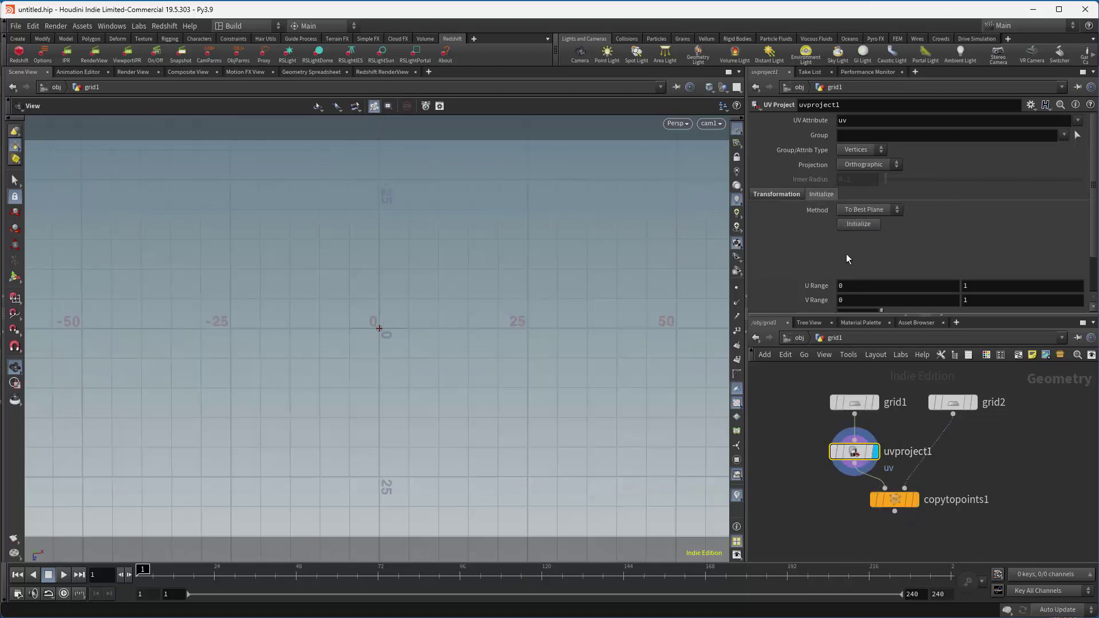
click(15, 278)
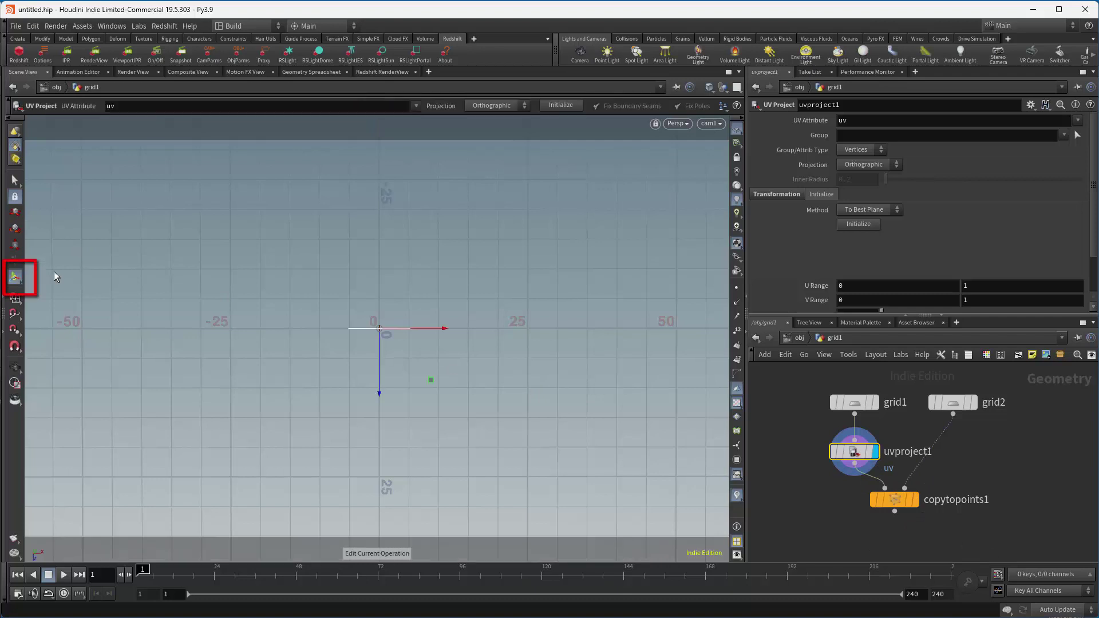
- Display the Copy to Points node's squares through cam1 with the Select tool active
key(Escape)
drag(390, 282, 393, 333)
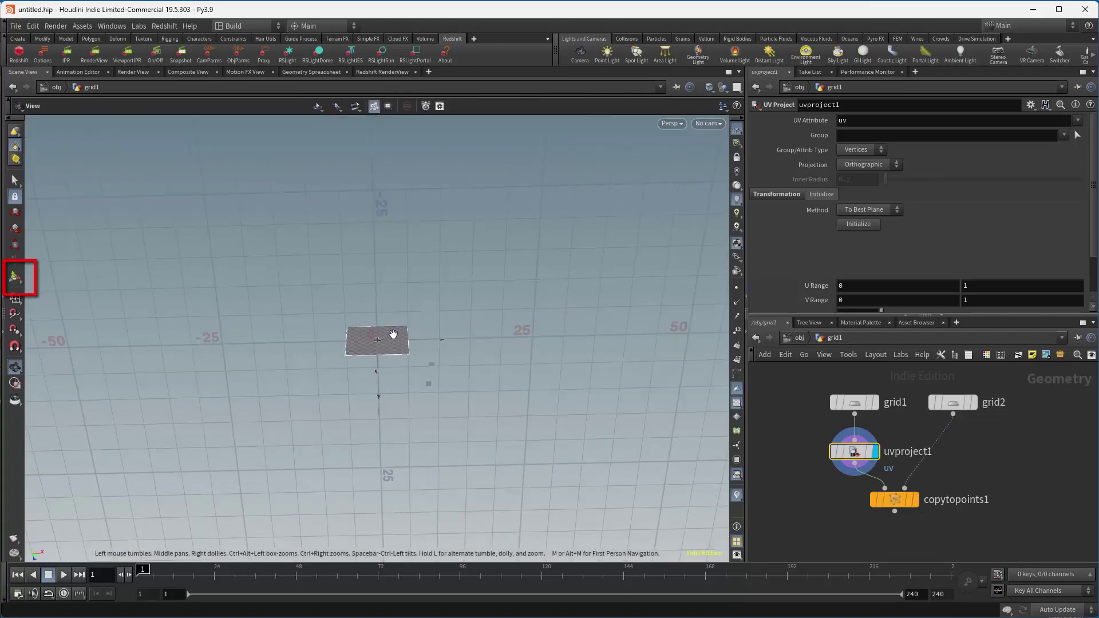
key(Return)
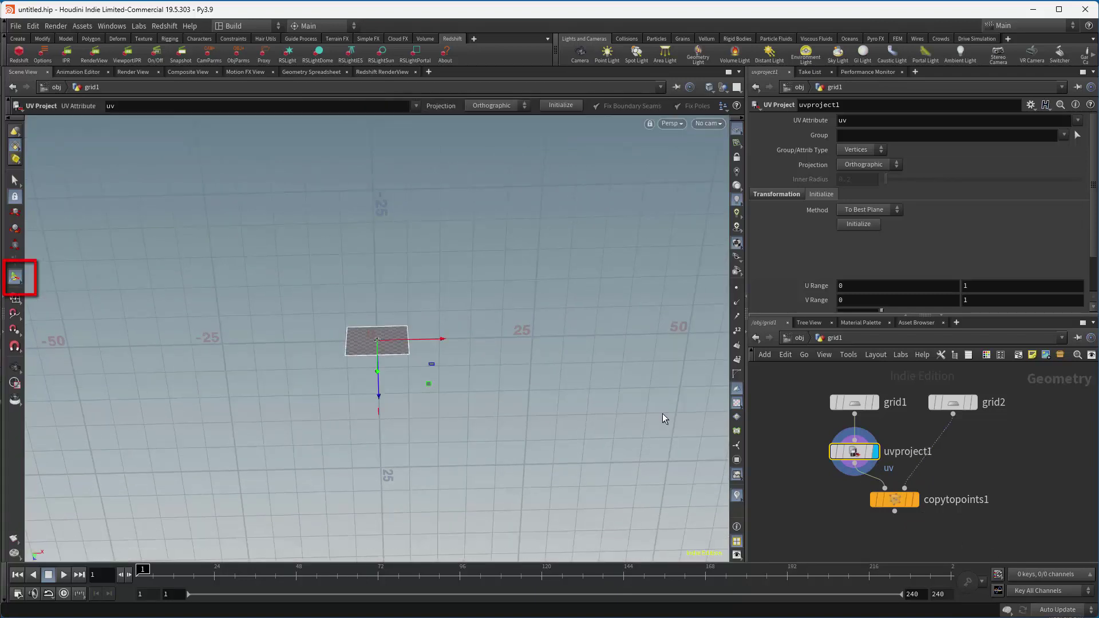
click(915, 499)
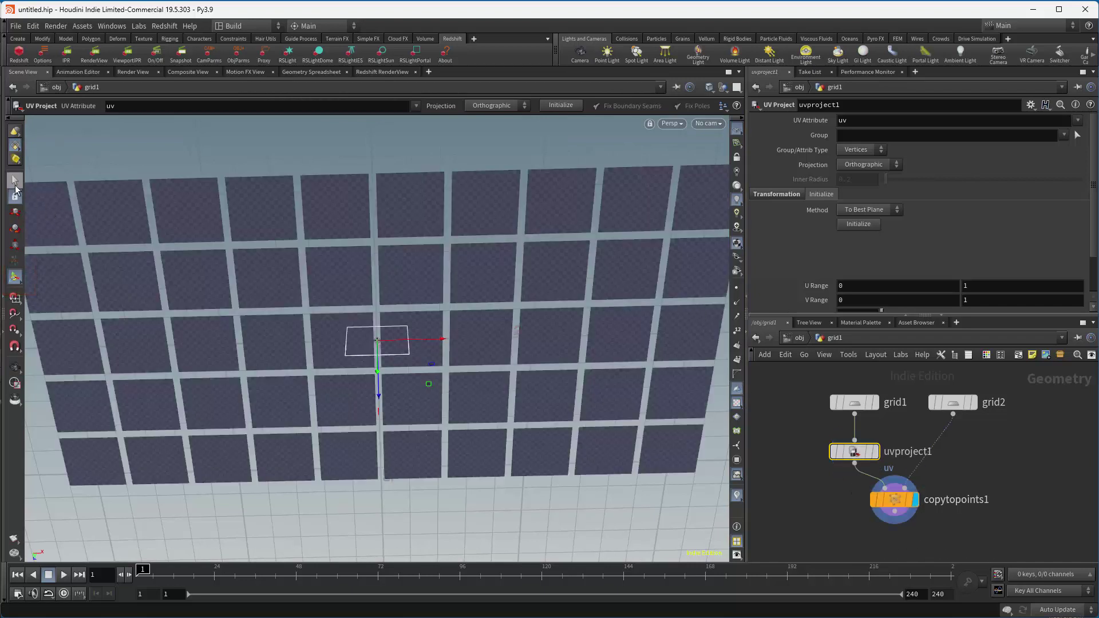
click(15, 182)
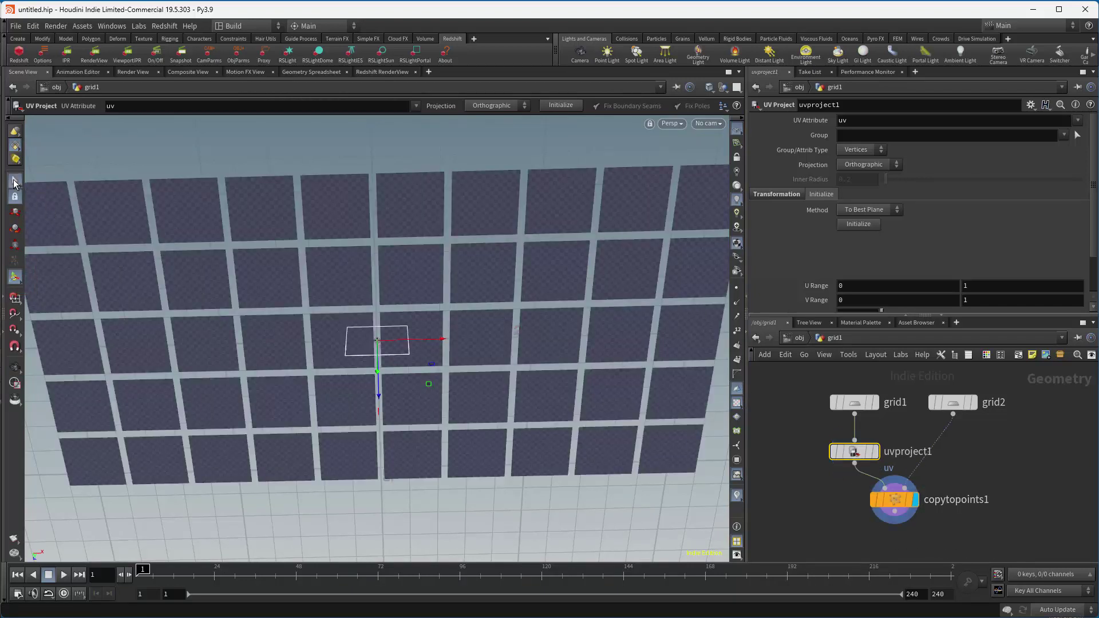
click(709, 124)
click(717, 177)
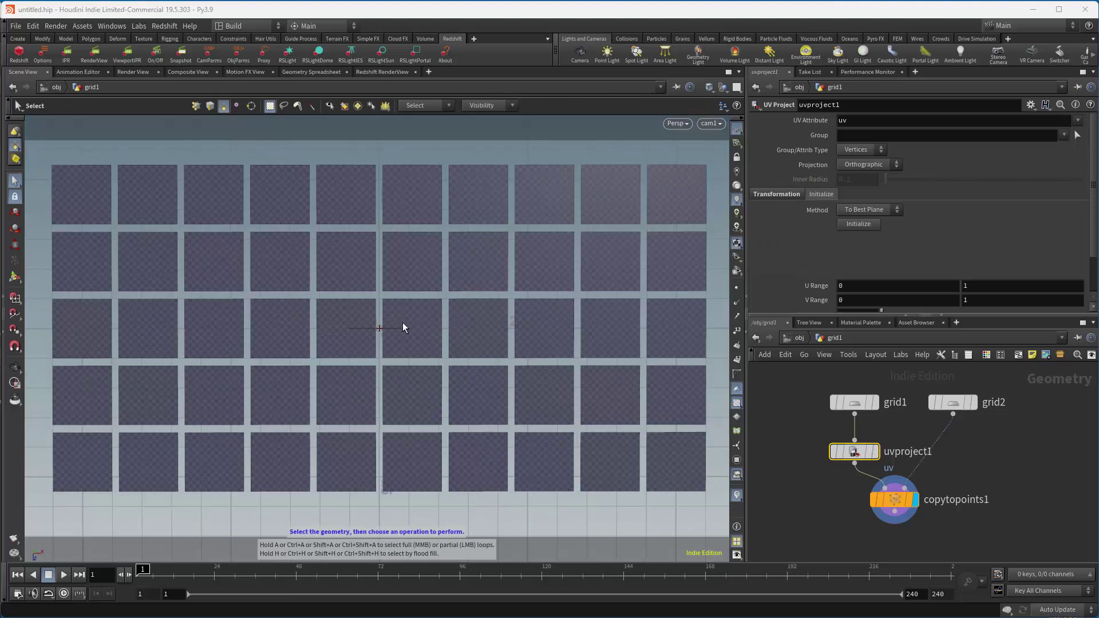
- Insert a Material node between the UV Project and Copy to Points nodes
click(787, 452)
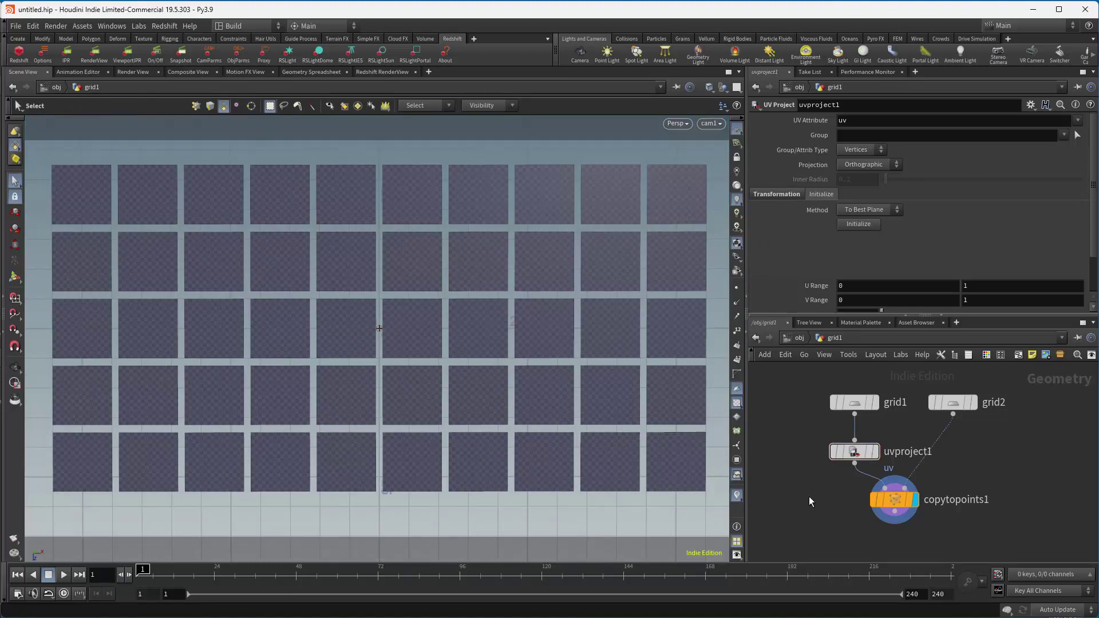
key(Tab)
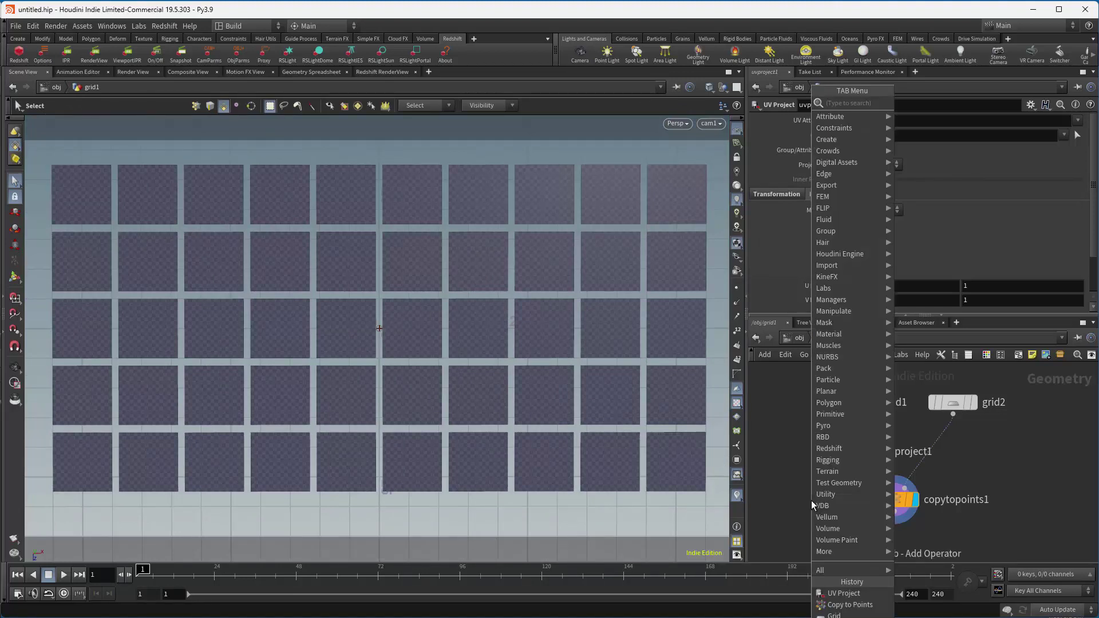
text(mater)
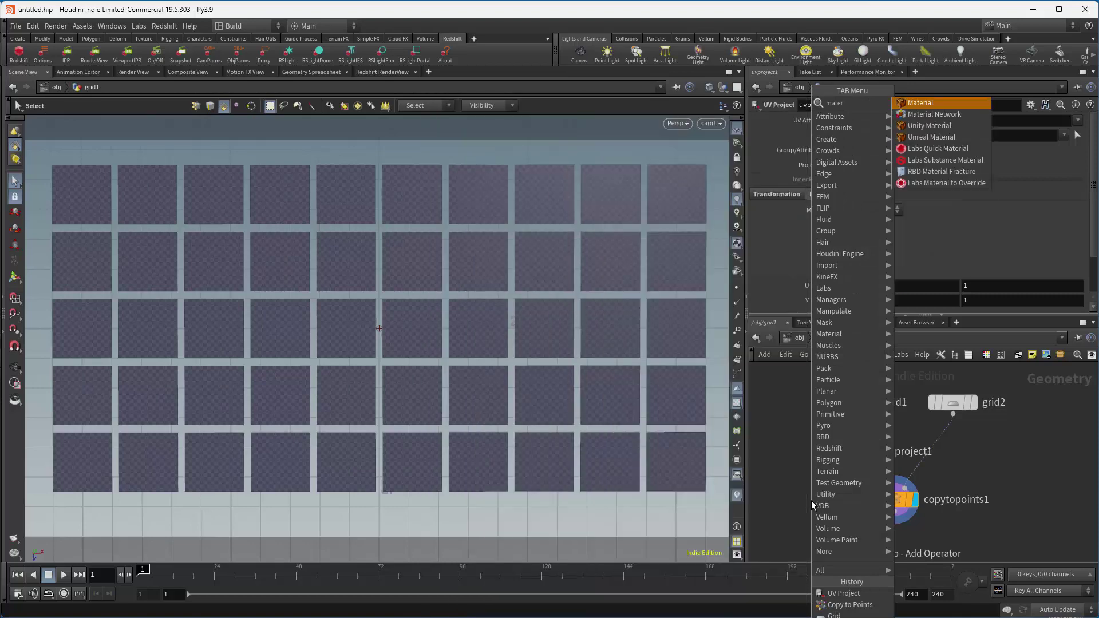
click(930, 106)
click(855, 481)
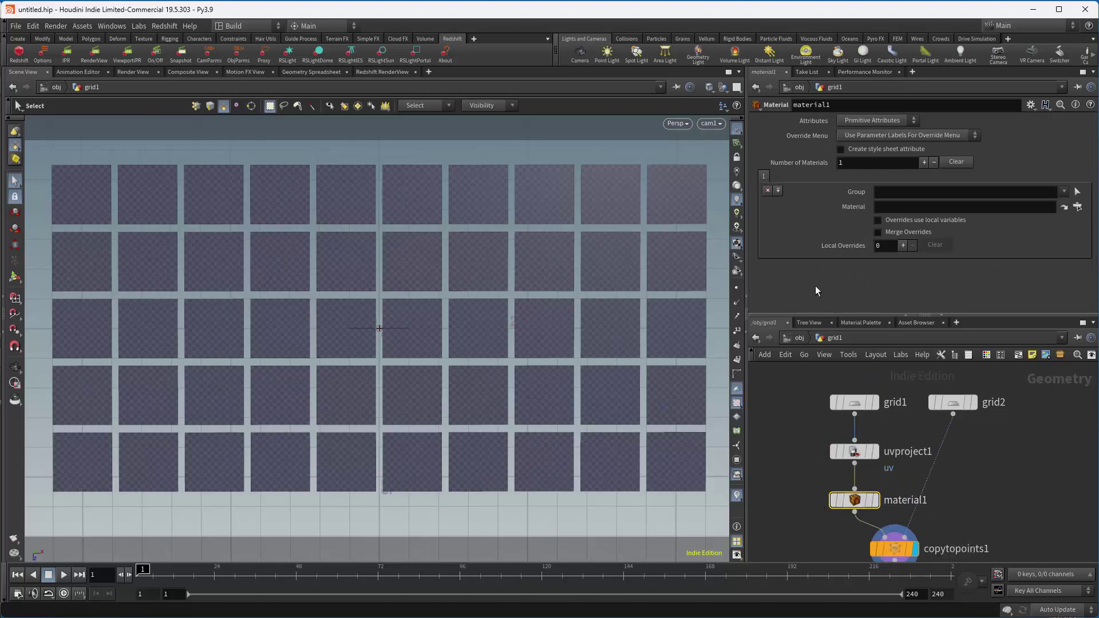
- Go to the mat network, create an RS Material Builder there and open it
click(861, 324)
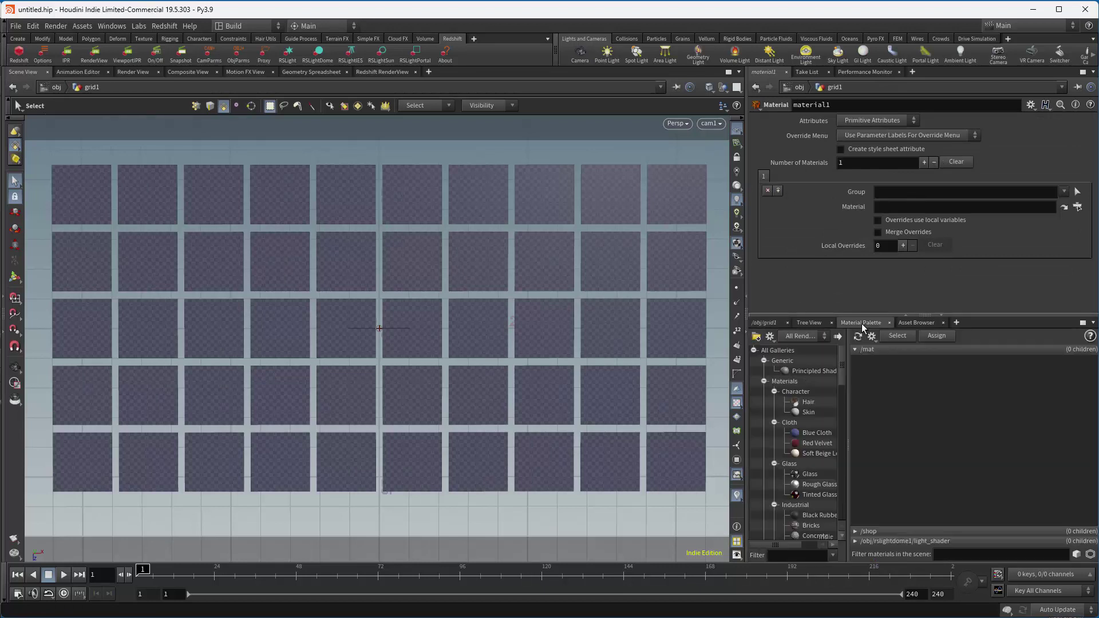
click(765, 323)
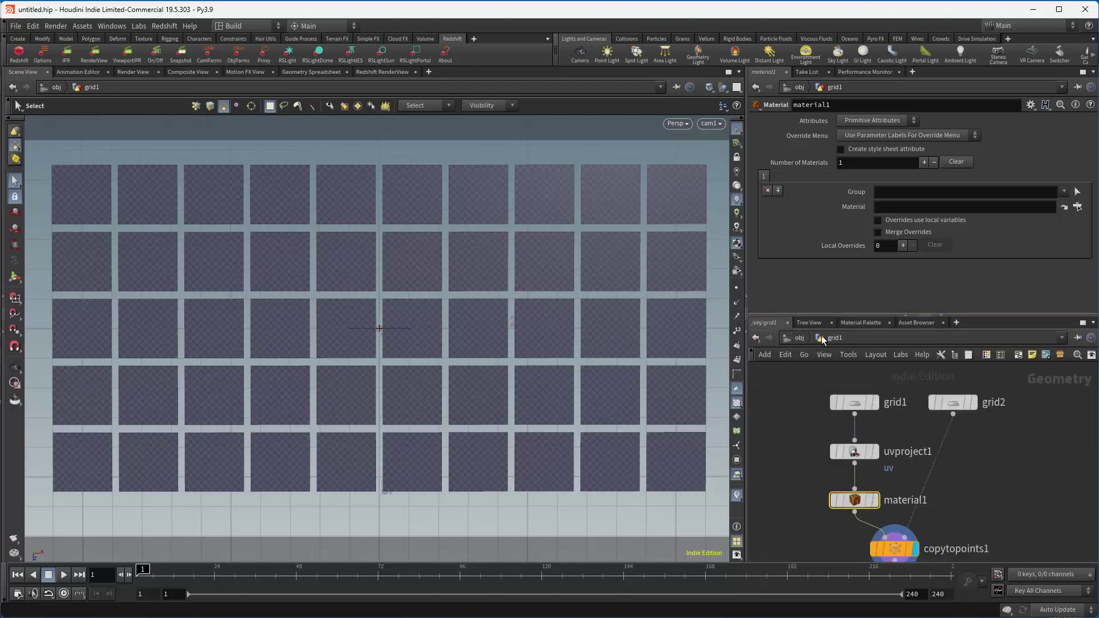
click(805, 338)
click(809, 335)
click(831, 380)
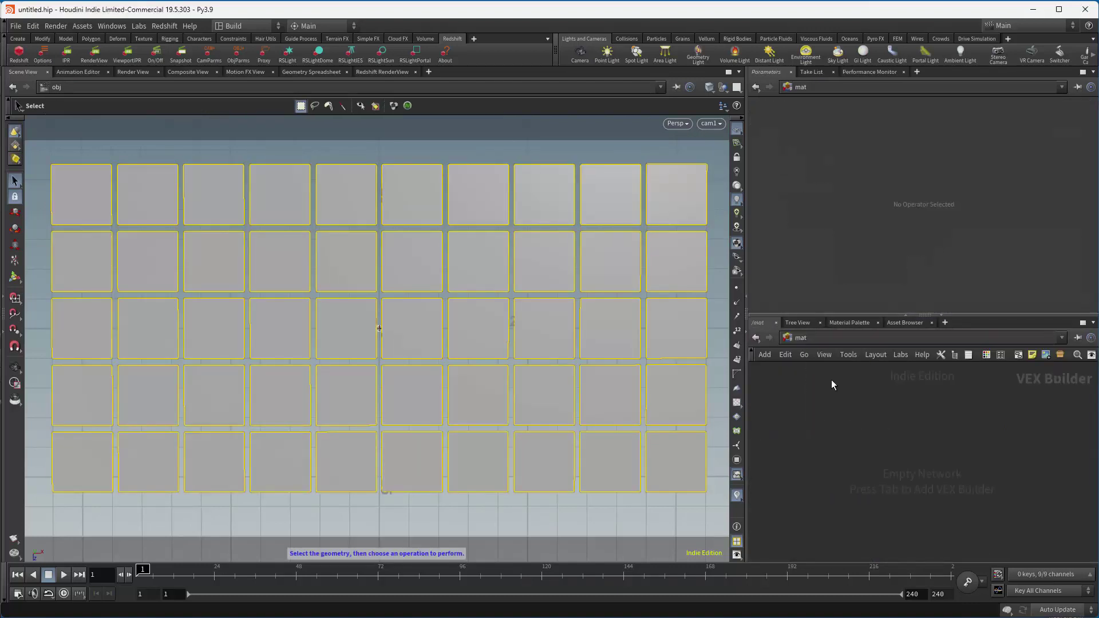
key(Tab)
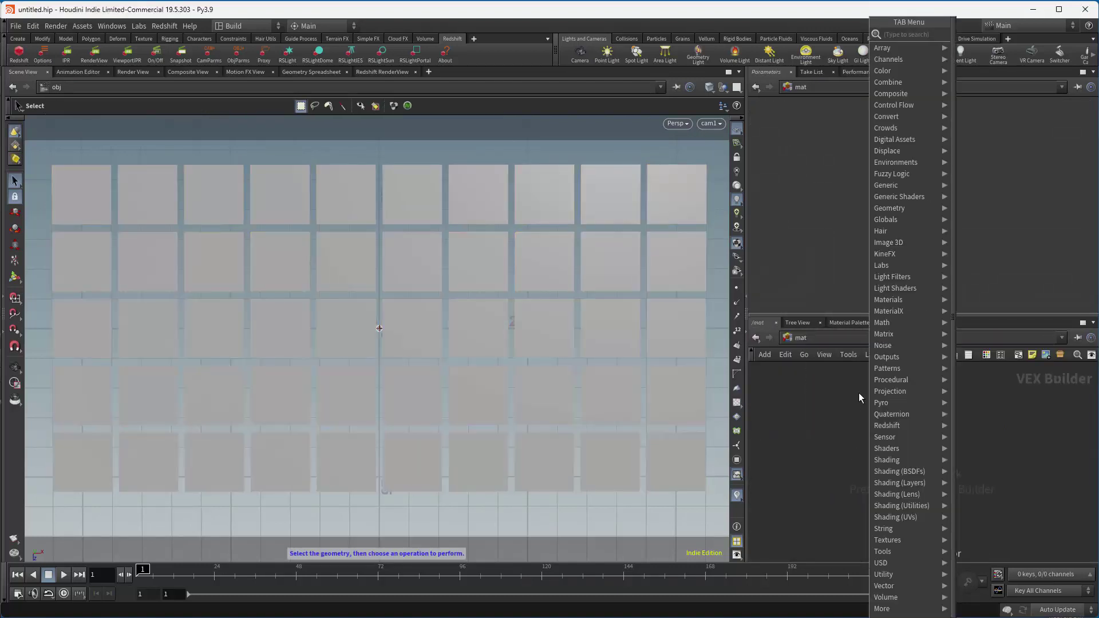
text(rs mater)
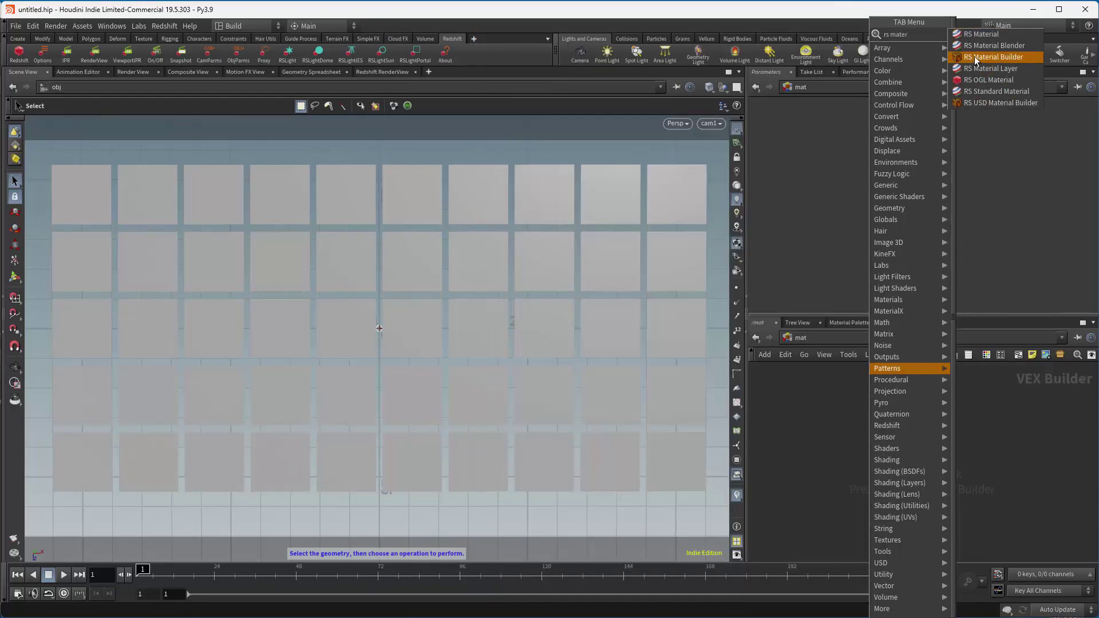
click(994, 57)
click(868, 419)
double_click(868, 419)
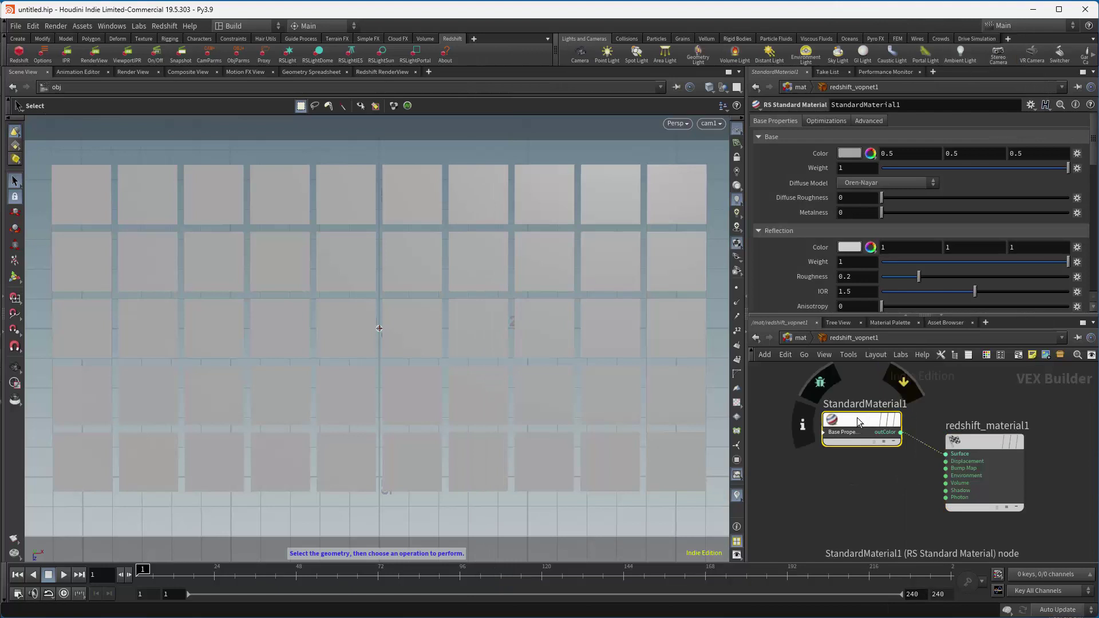
- Add an RS Texture node and connect its color output to the Standard Material's base_color input
middle_drag(853, 485, 997, 508)
key(Tab)
text(r)
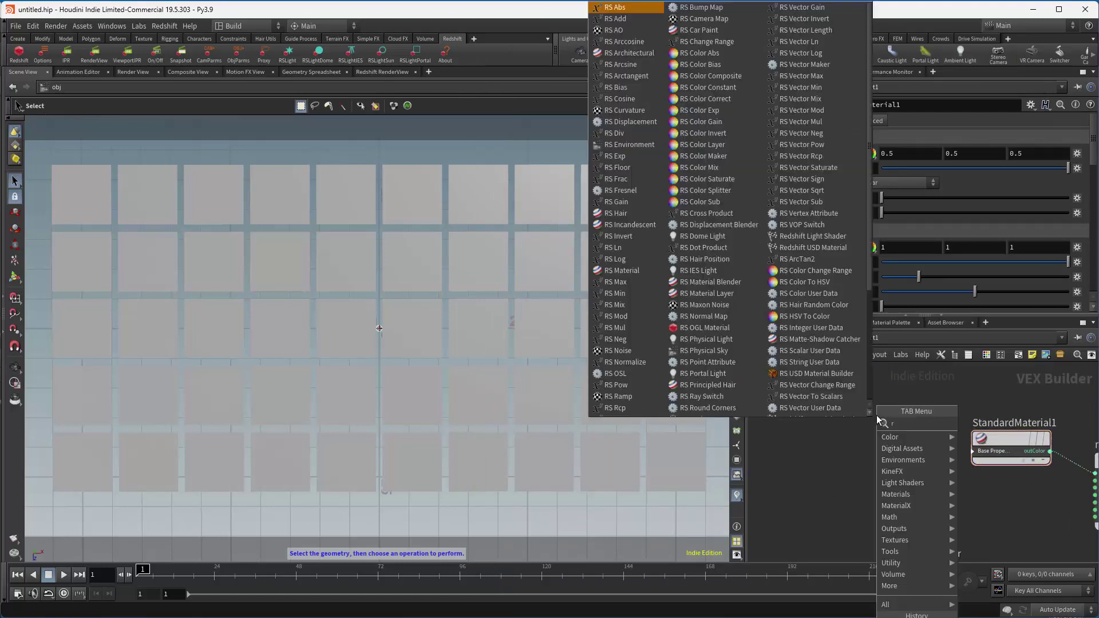
text(ste)
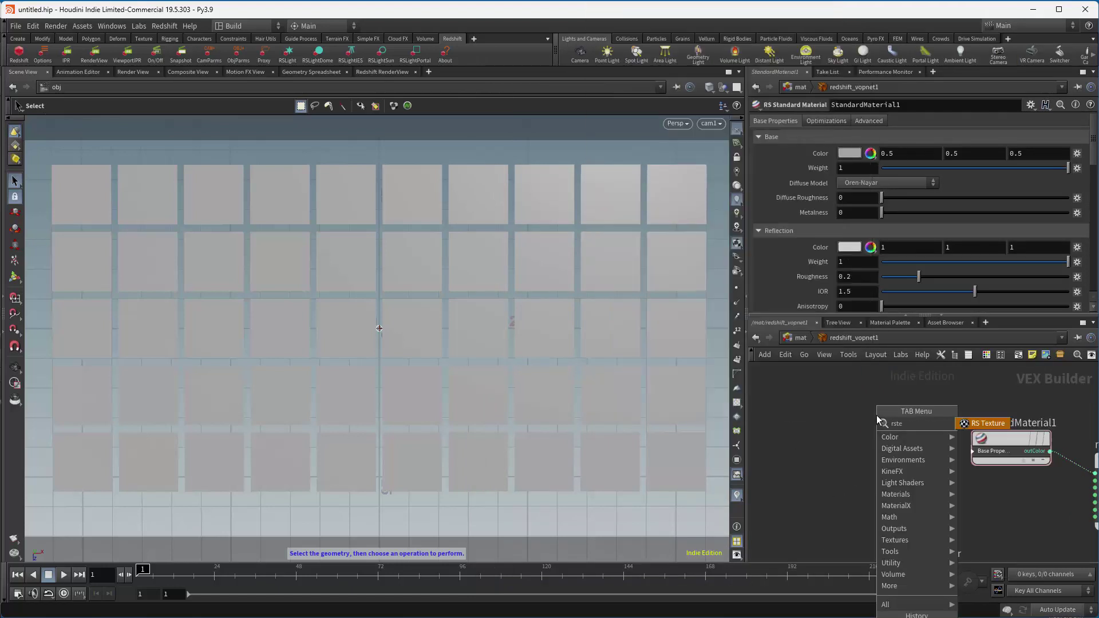
click(988, 424)
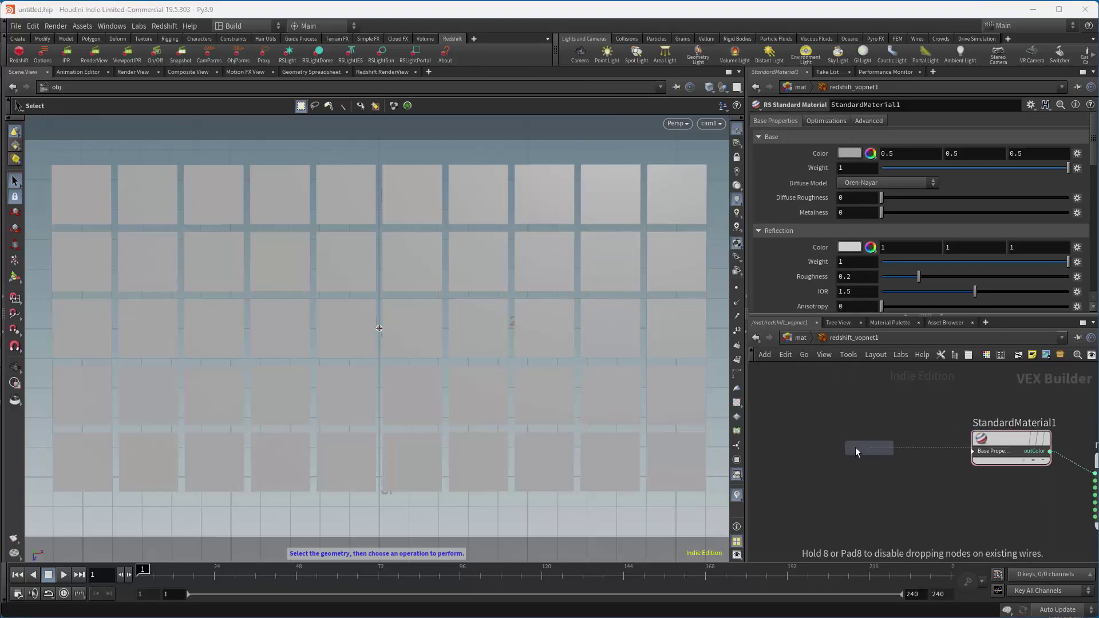
click(842, 455)
click(877, 460)
click(971, 453)
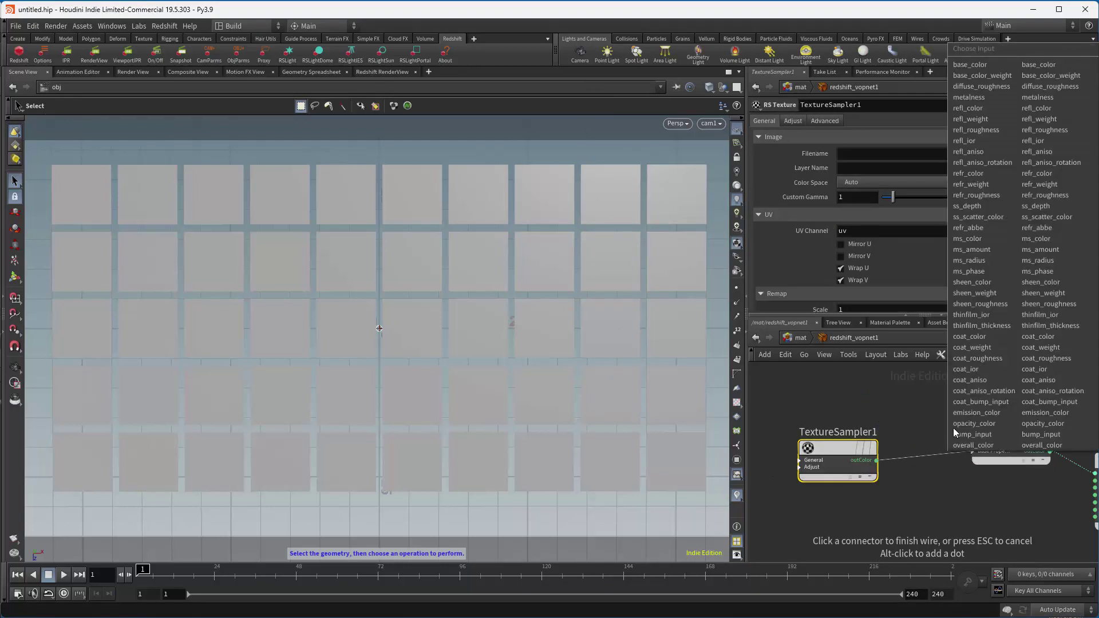
click(973, 64)
drag(835, 451, 846, 437)
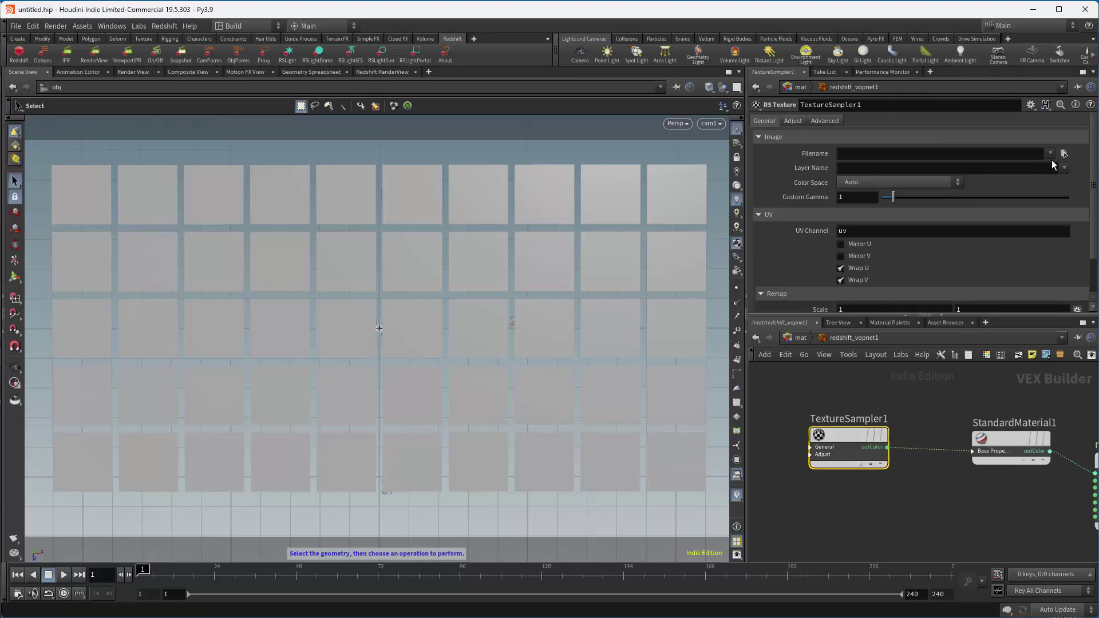
- Load Dog_01.PNG as the image file of the RS Texture node
click(1064, 153)
click(821, 73)
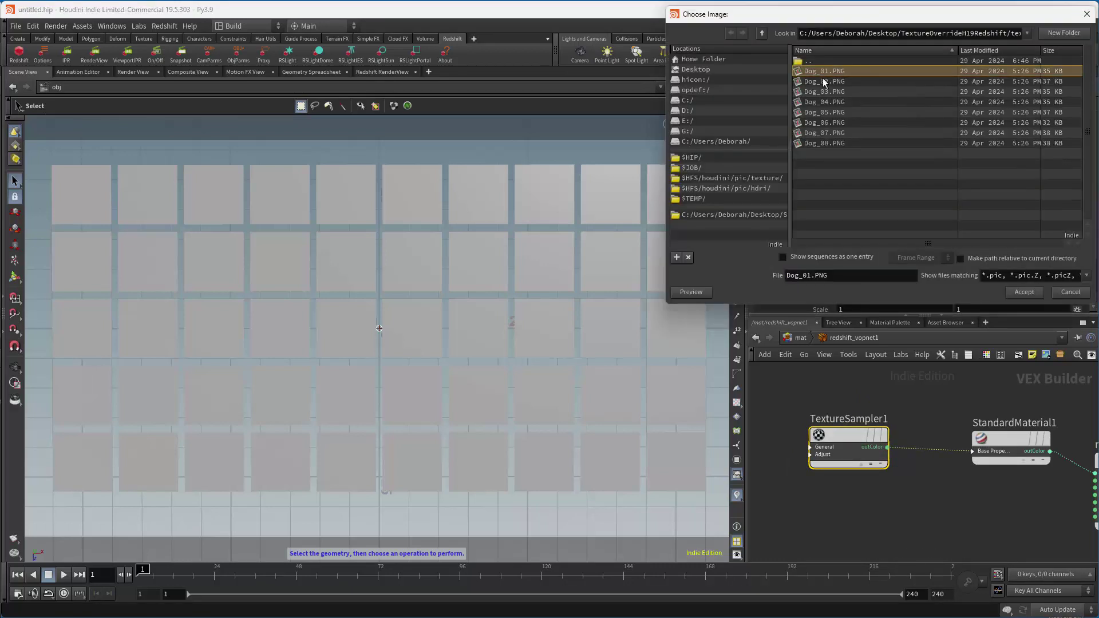
click(1019, 293)
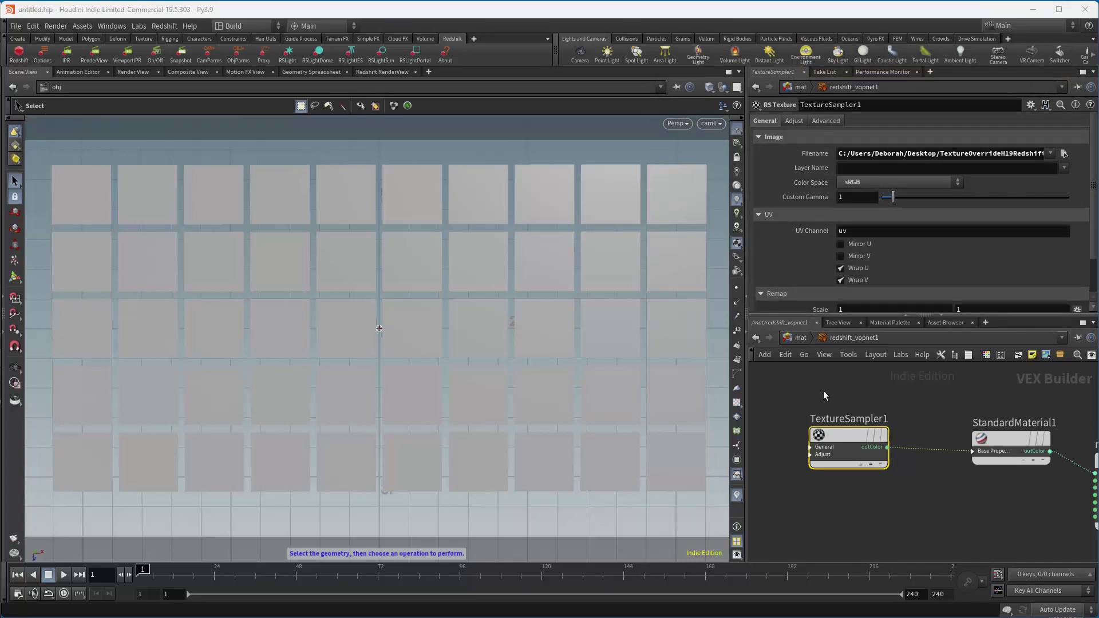
- Return to the grid's geometry network and assign /mat/redshift_vopnet1 to the Material node
click(801, 338)
click(825, 337)
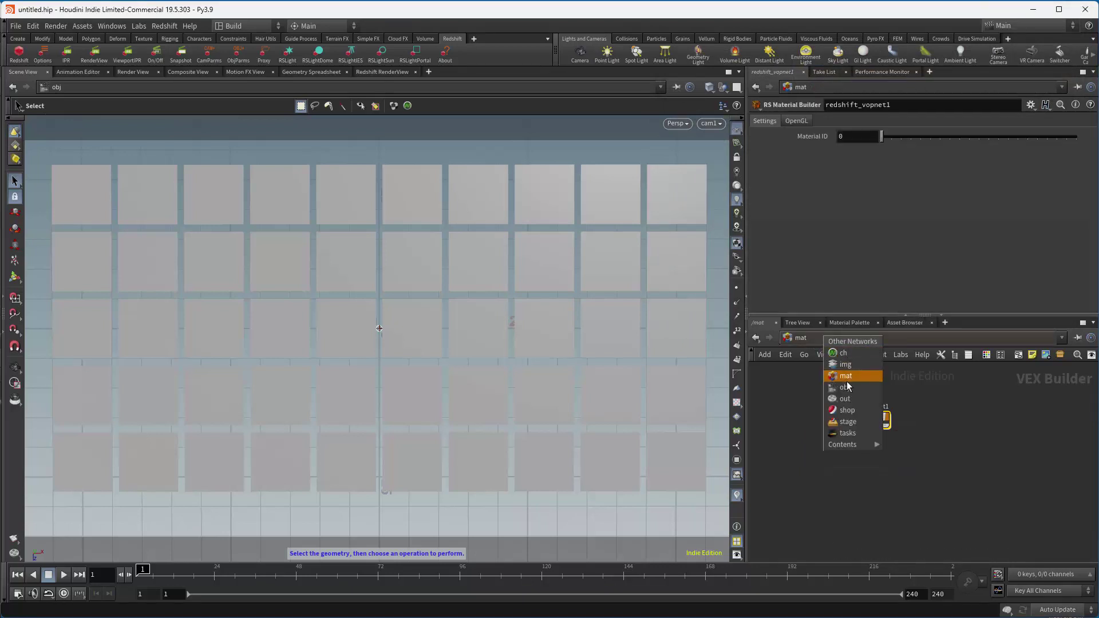
click(847, 385)
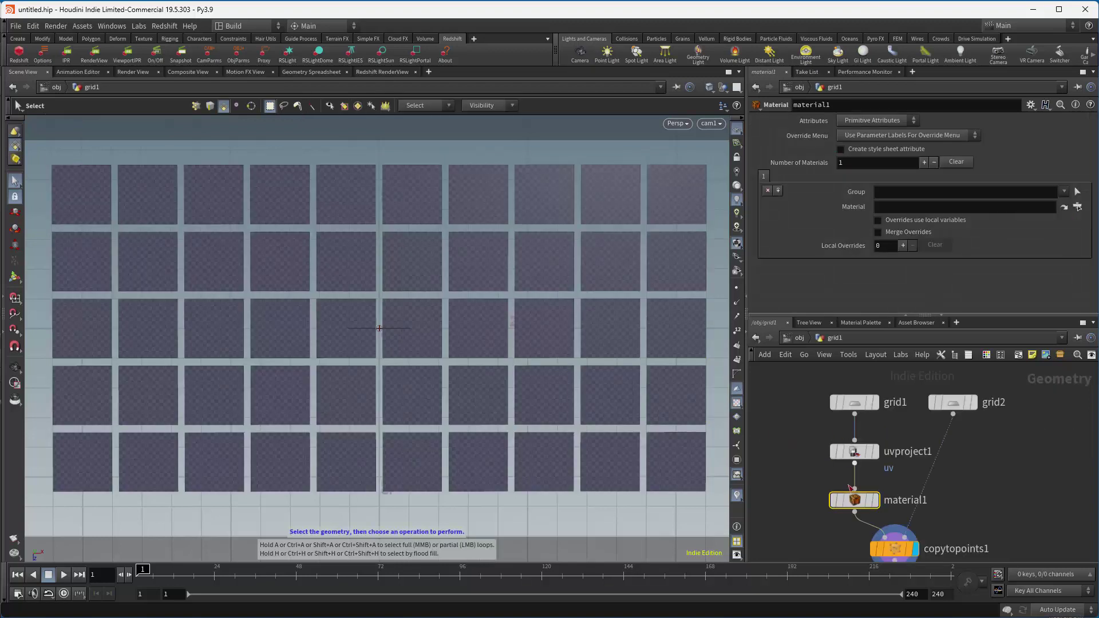
click(1078, 207)
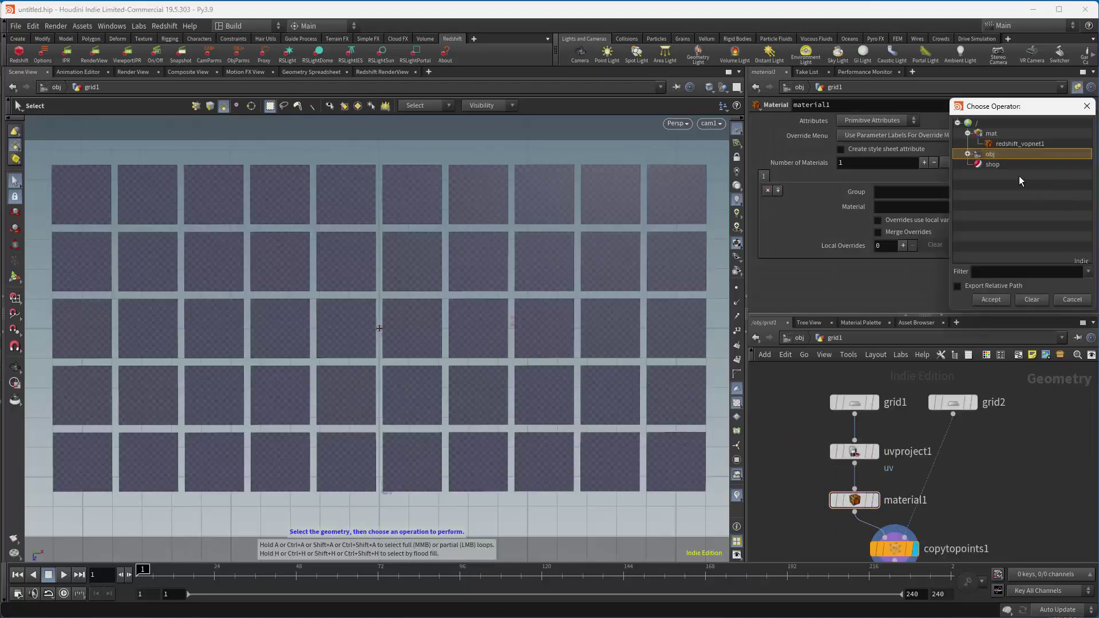
click(1011, 144)
click(991, 300)
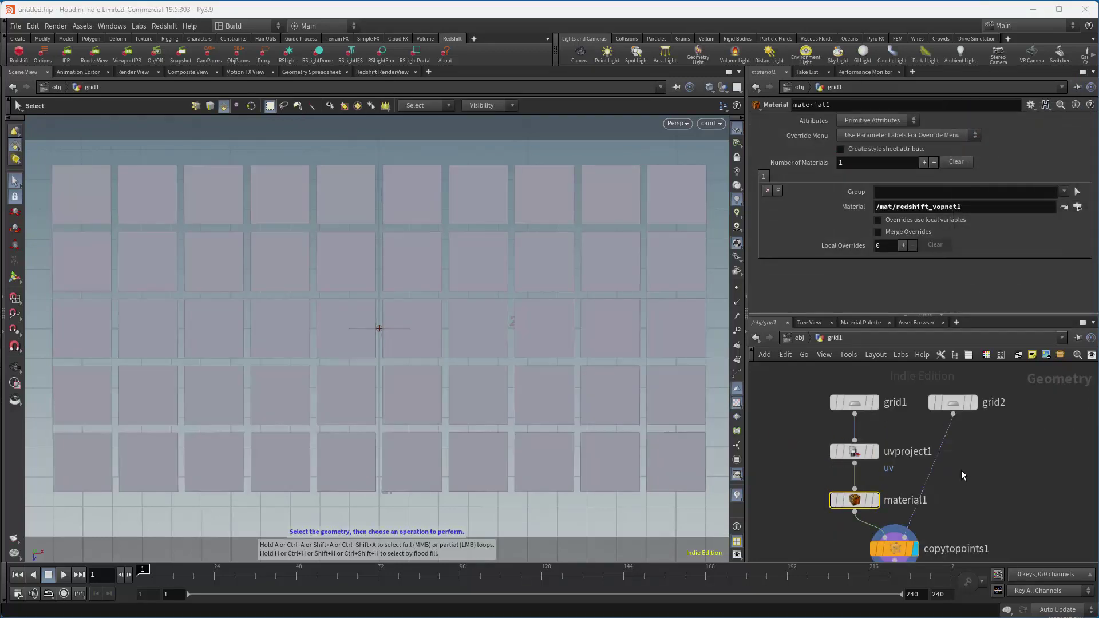
- Enable Pack and Instance on the Copy to Points node and start a live render in the Redshift RenderView
middle_drag(957, 474, 952, 444)
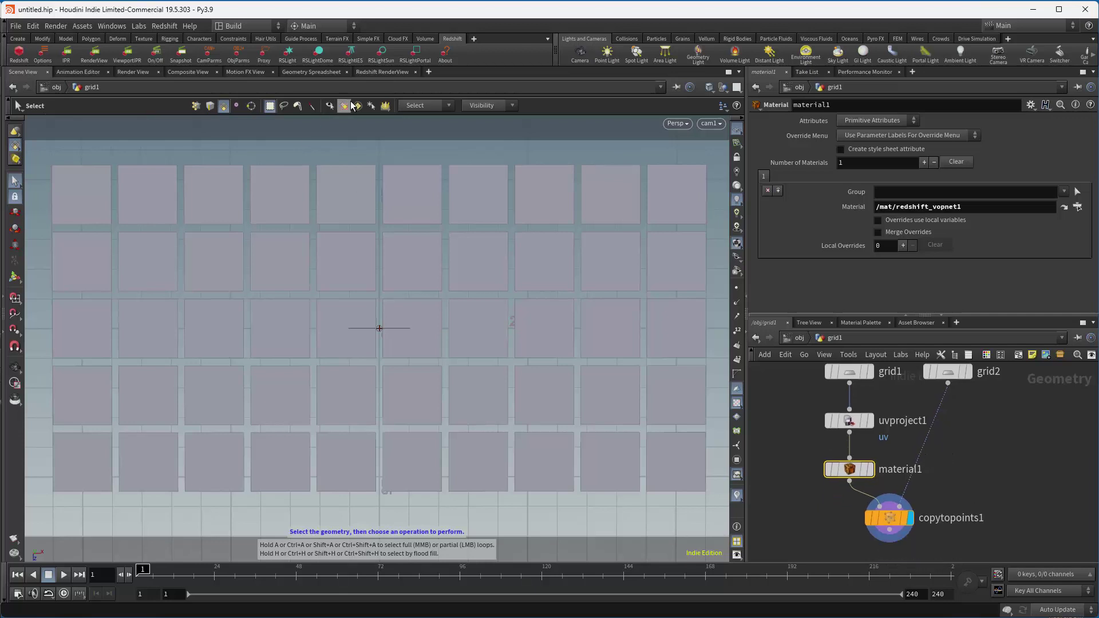
click(873, 519)
click(842, 179)
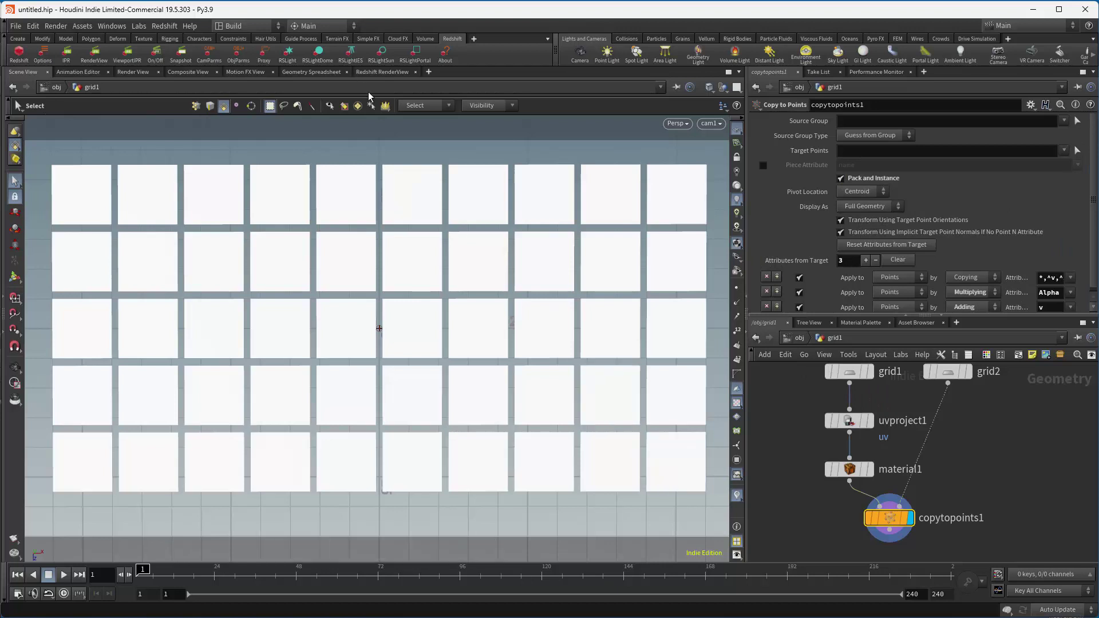
click(382, 72)
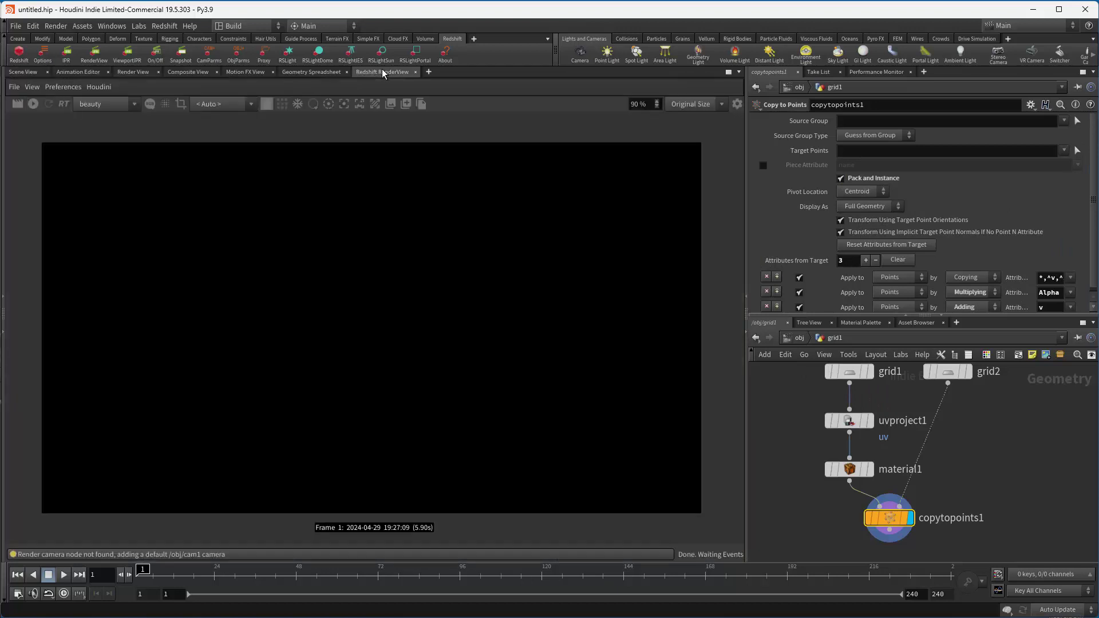
click(34, 103)
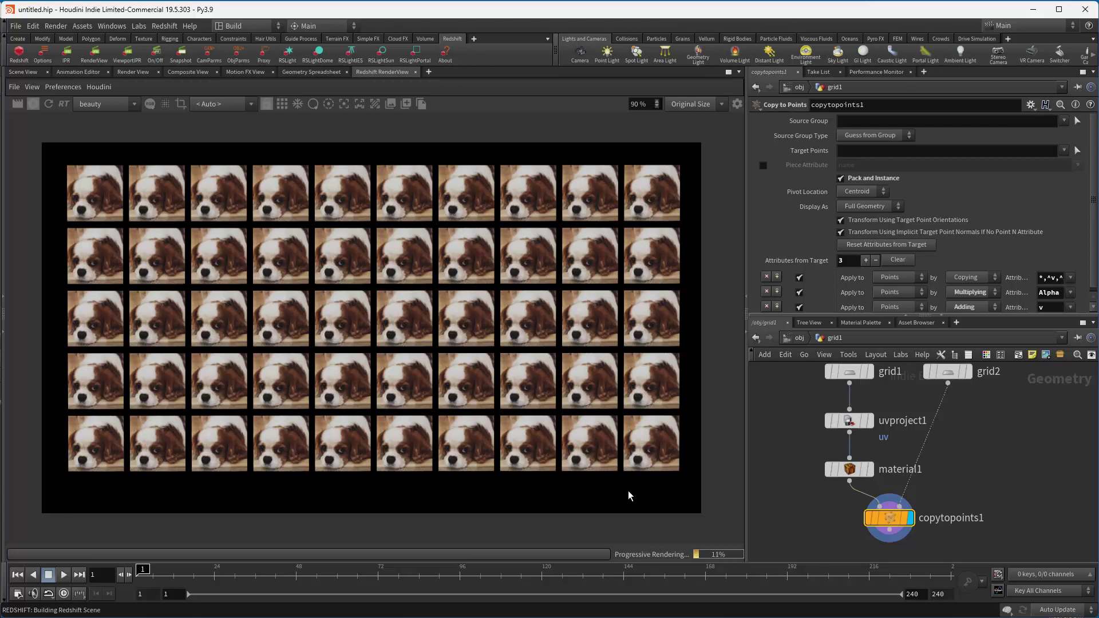
- Turn off Pack and Instance on the Copy to Points node and move the node further below the Material node
drag(891, 520, 919, 522)
middle_drag(860, 515, 805, 461)
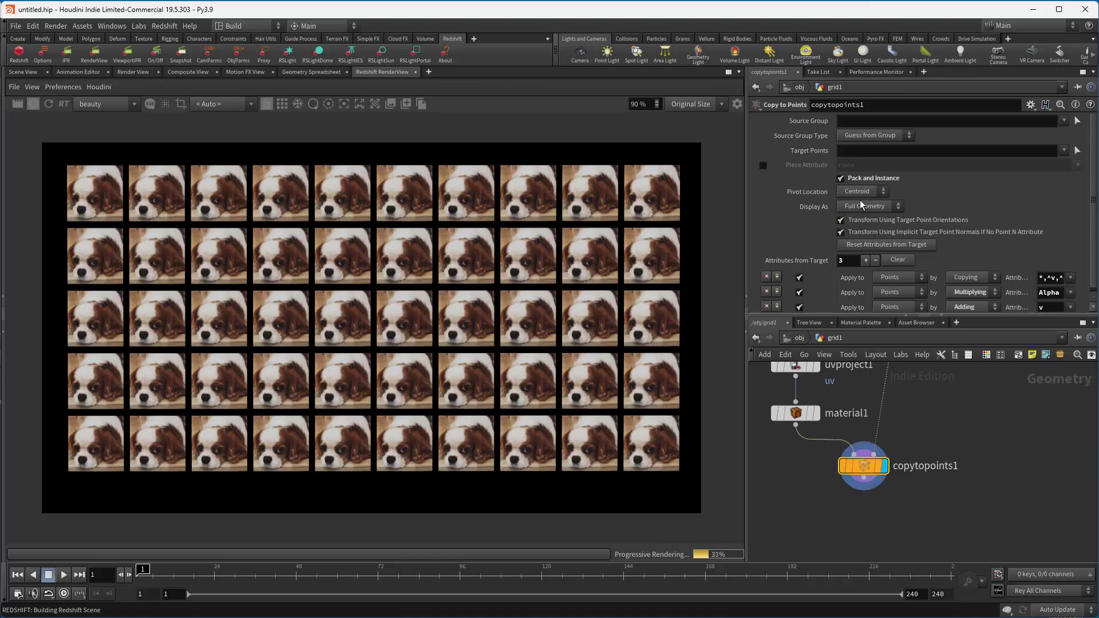
click(841, 178)
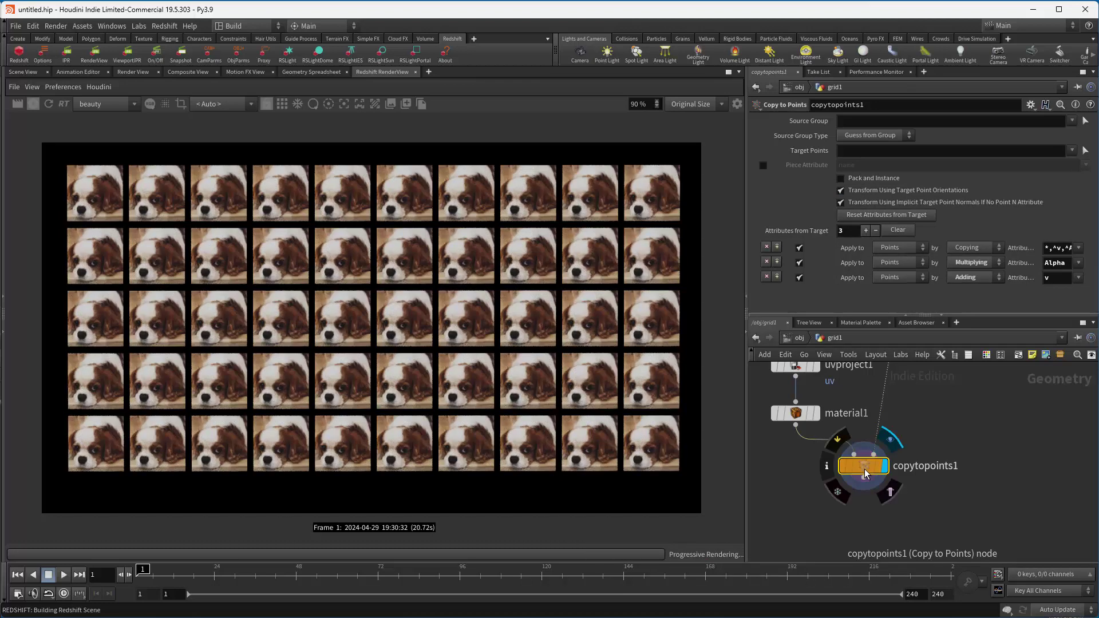
drag(866, 473, 871, 515)
key(Tab)
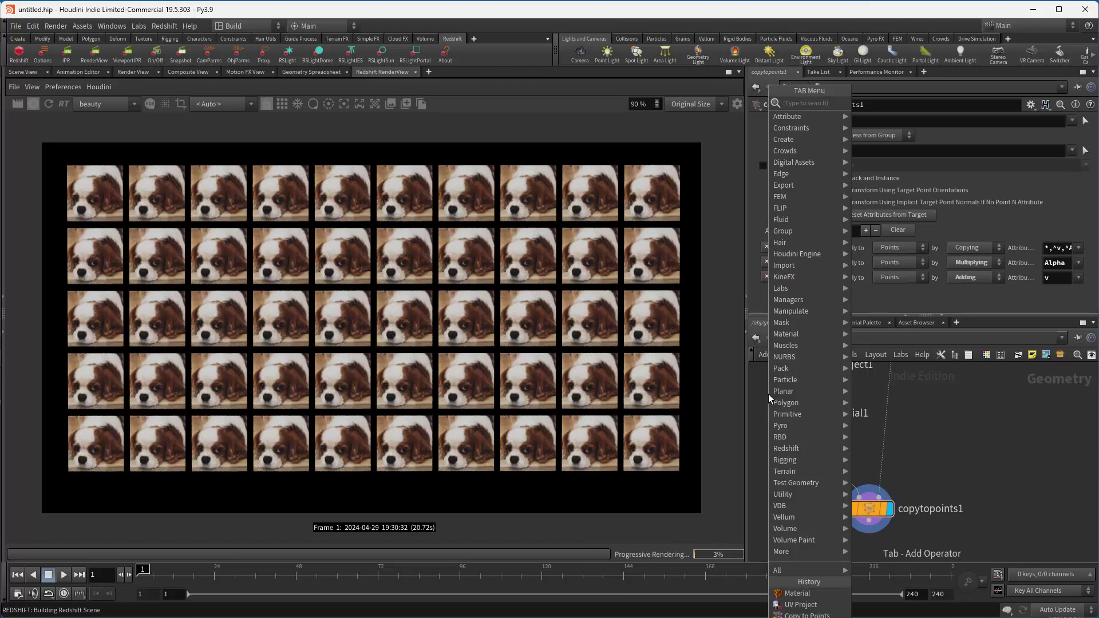
text(poa)
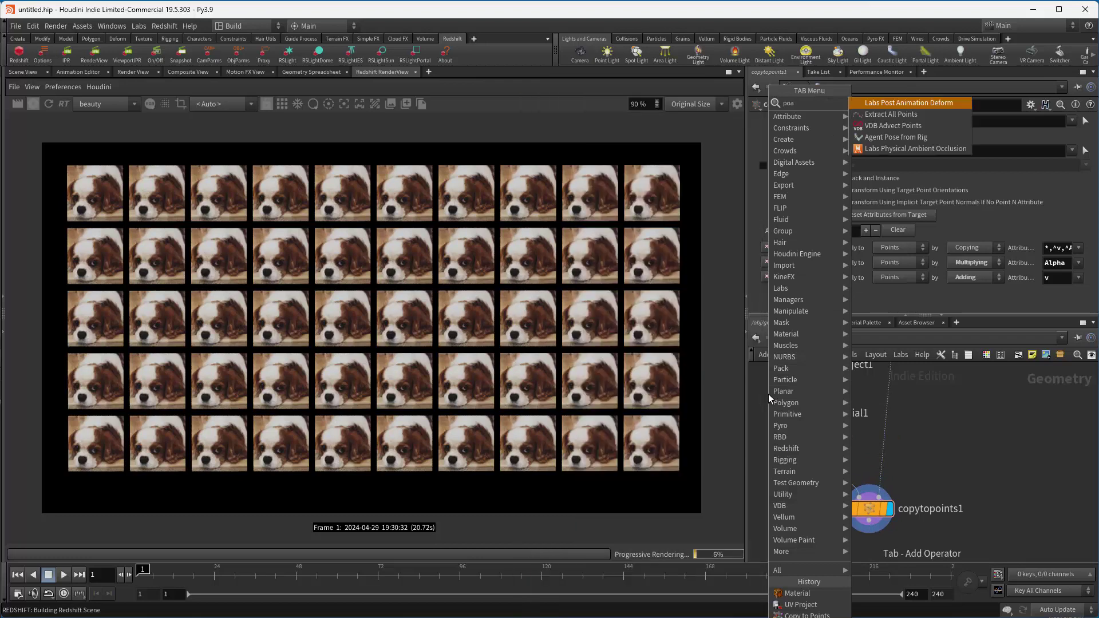
click(915, 442)
- Insert a Pack node between the Material and Copy to Points nodes and set its Transfer Attributes to uv
key(Tab)
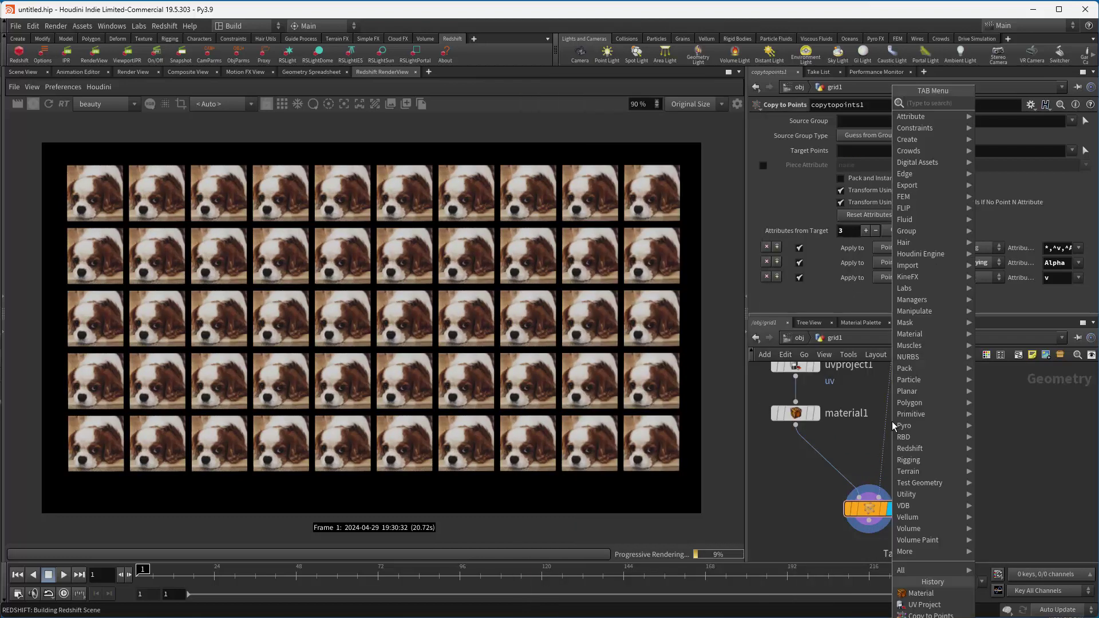
text(pw)
key(Return)
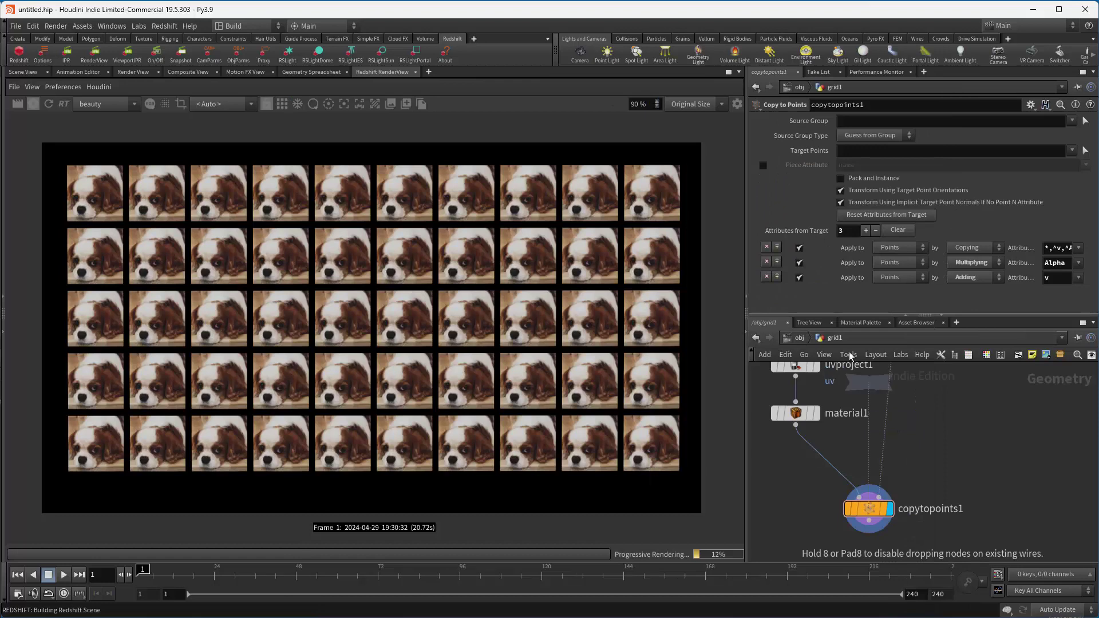
click(811, 454)
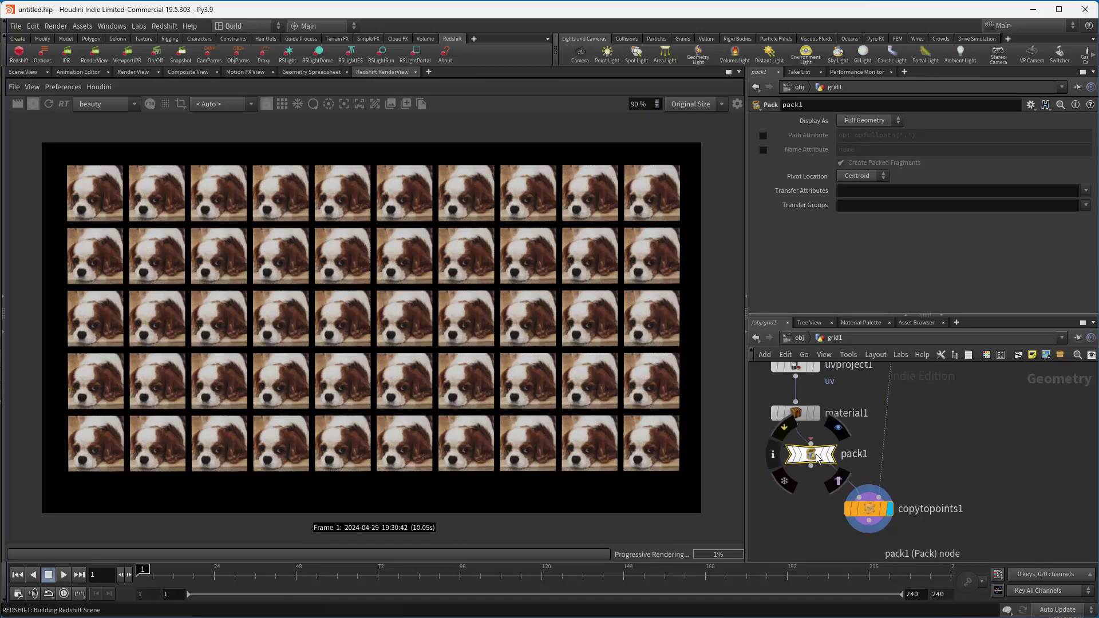
mouse_move(816, 454)
mouse_down()
mouse_move(825, 462)
mouse_move(800, 471)
mouse_up()
click(796, 425)
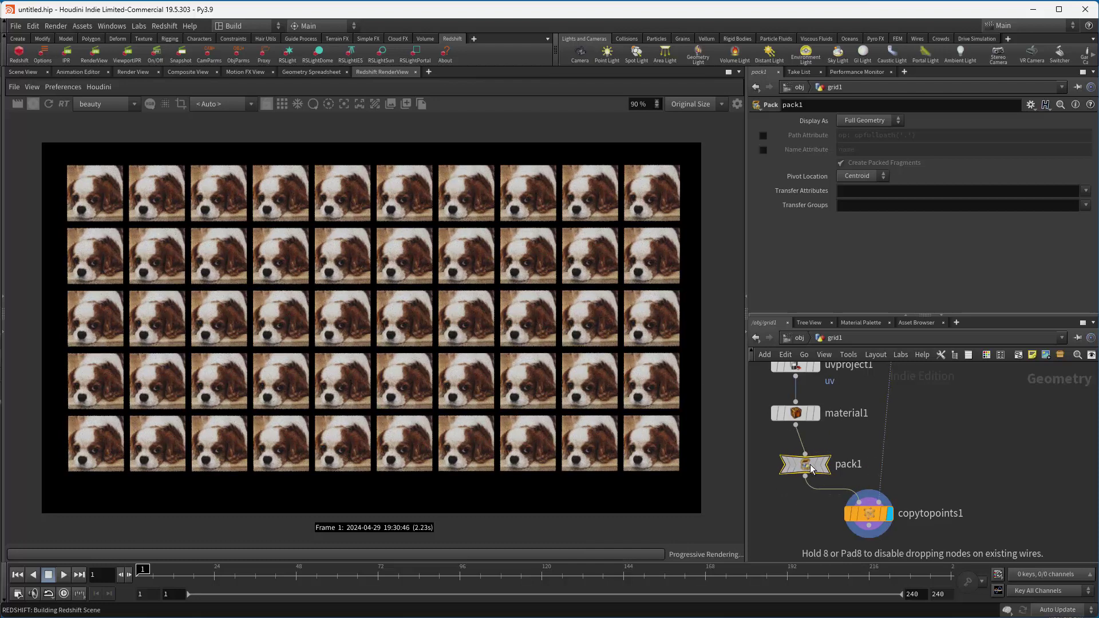
click(1080, 214)
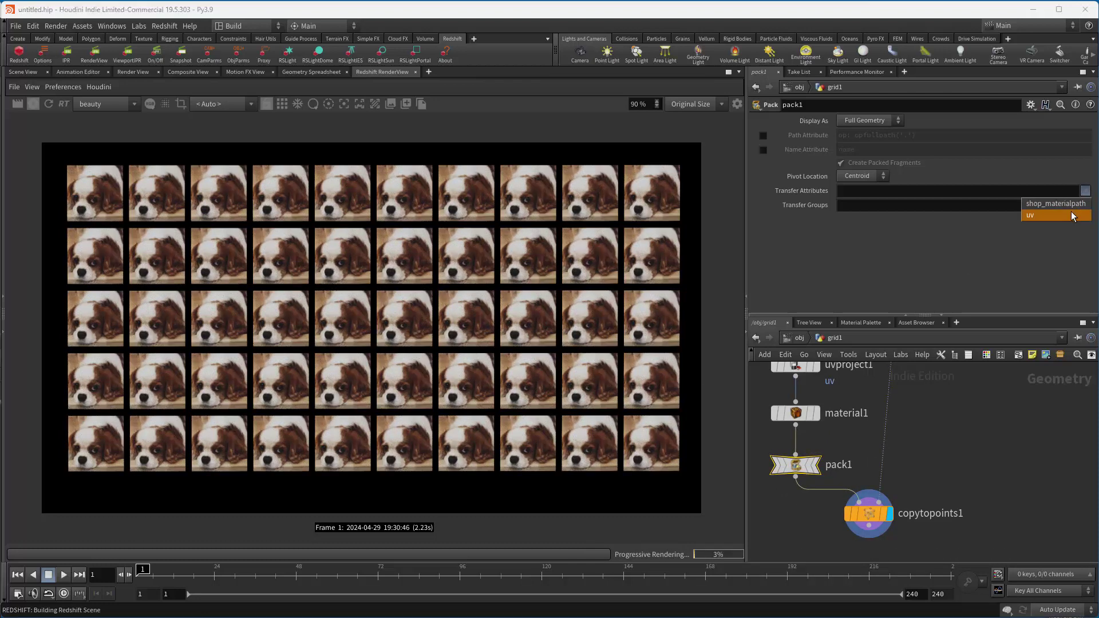
- Add a second Material node below Copy to Points, connect it to that node's output and make it the displayed node
scroll(901, 493, down, 3)
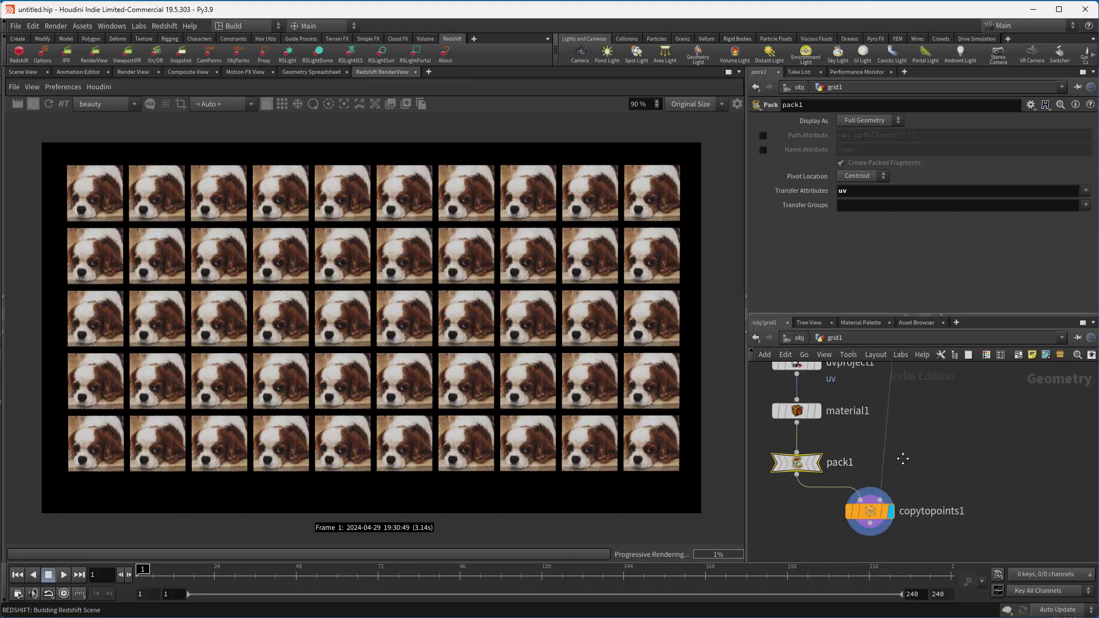
scroll(888, 501, down, 2)
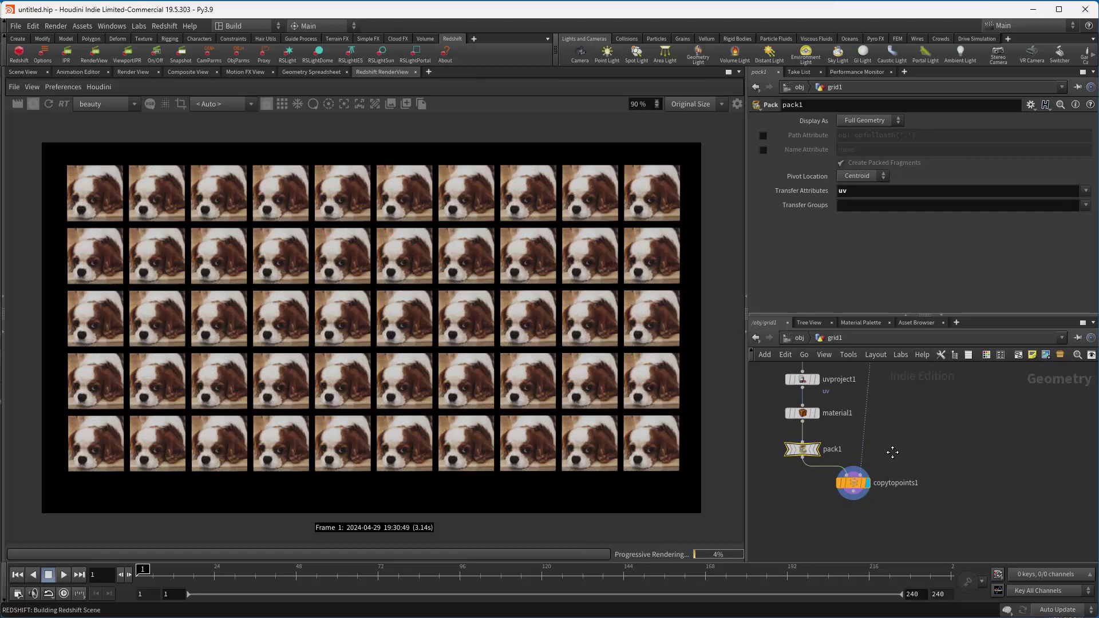
key(Tab)
text(mater)
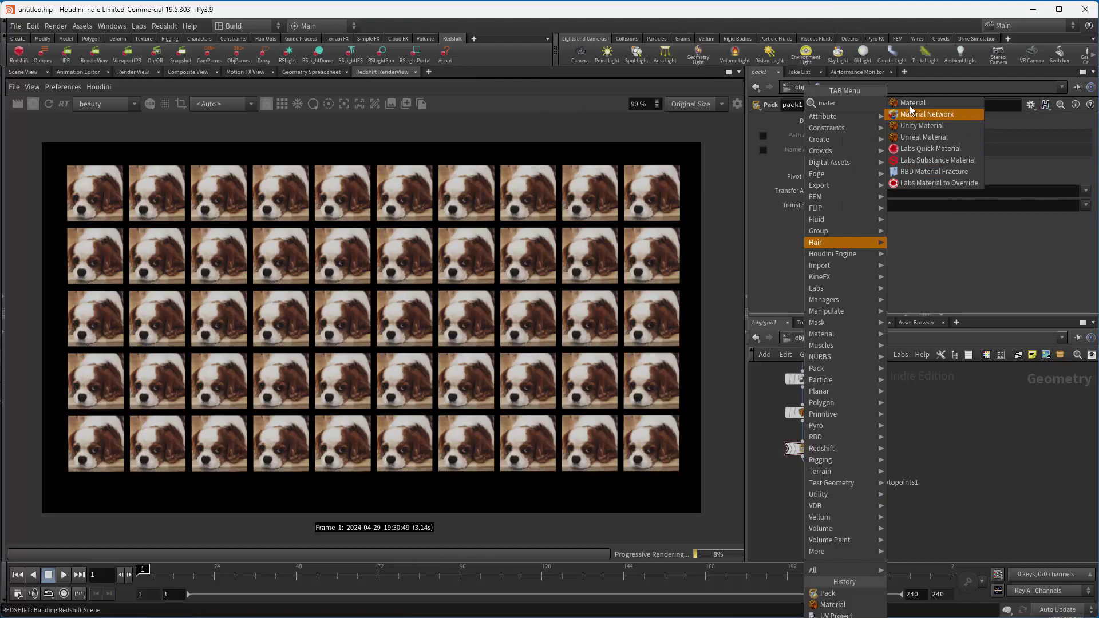
click(913, 112)
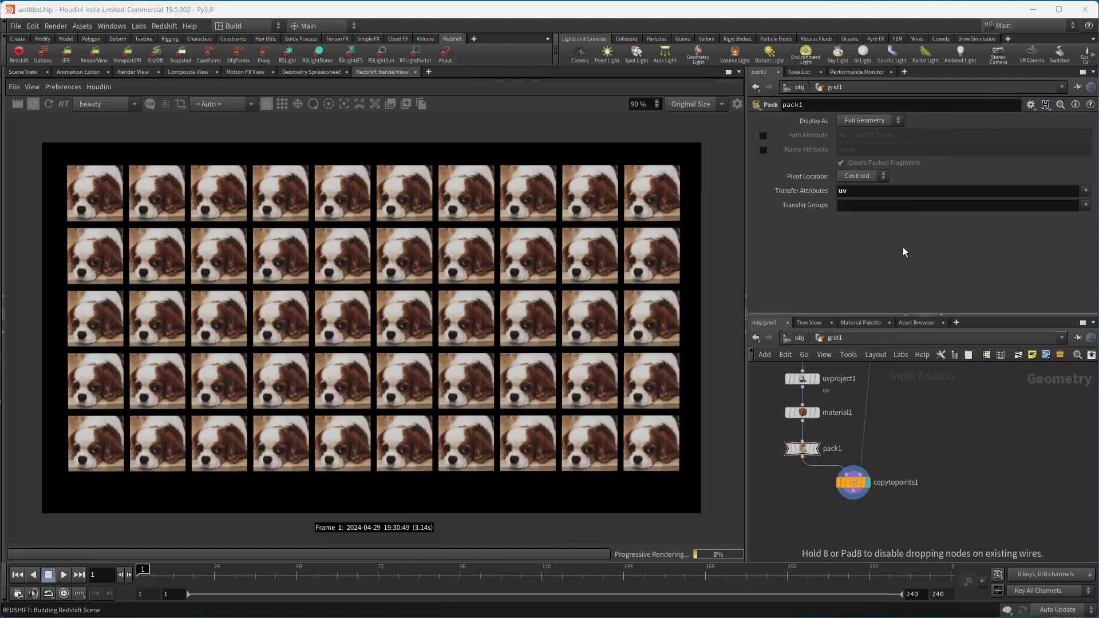
click(855, 518)
click(854, 501)
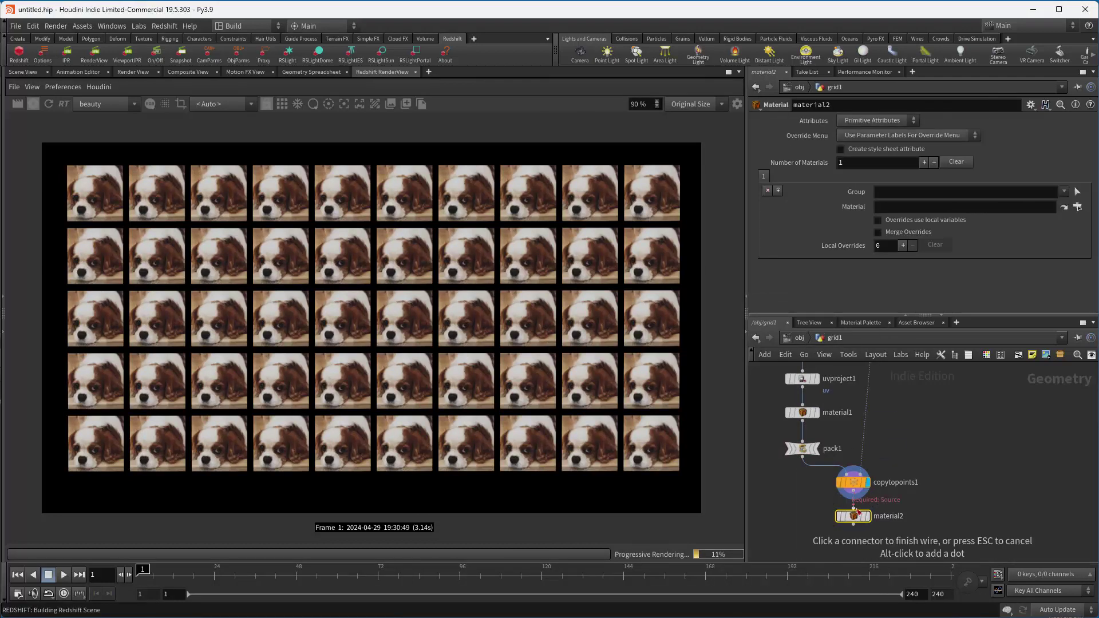
click(869, 518)
mouse_move(869, 520)
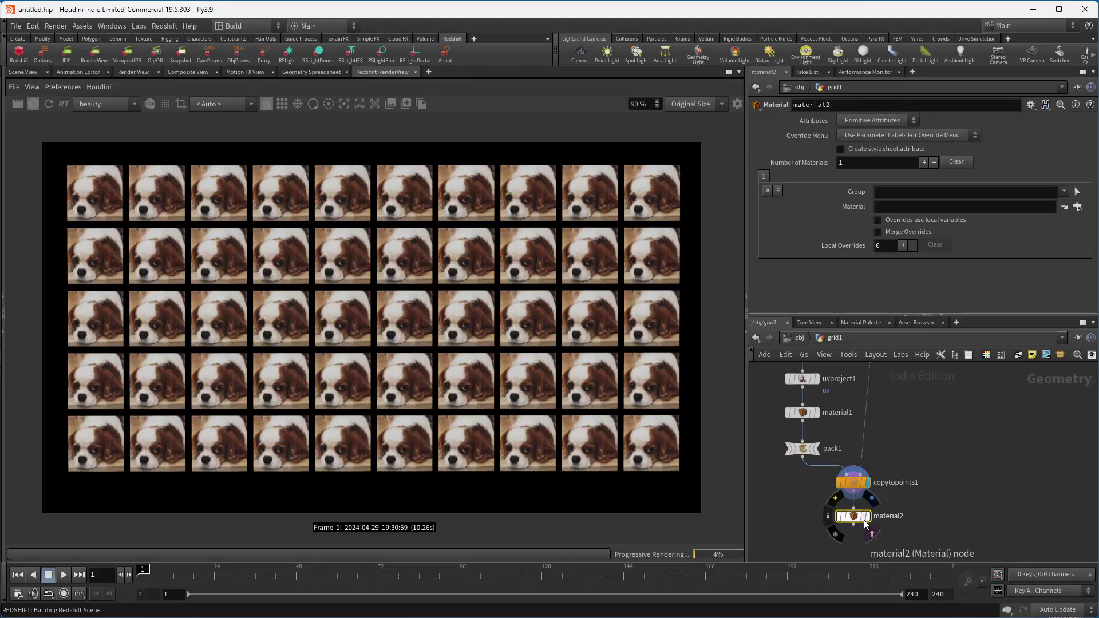
click(869, 521)
drag(855, 519, 856, 525)
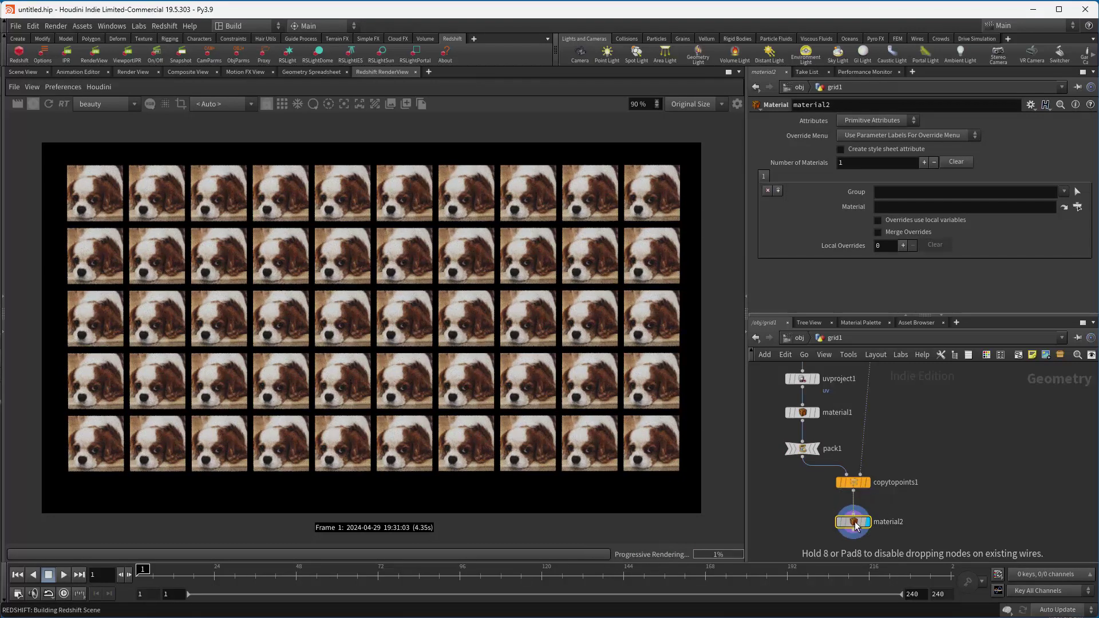
- Set the second Material node to Point Attributes, assign /mat/redshift_vopnet1 and enable Overrides use local variables
click(878, 126)
click(874, 135)
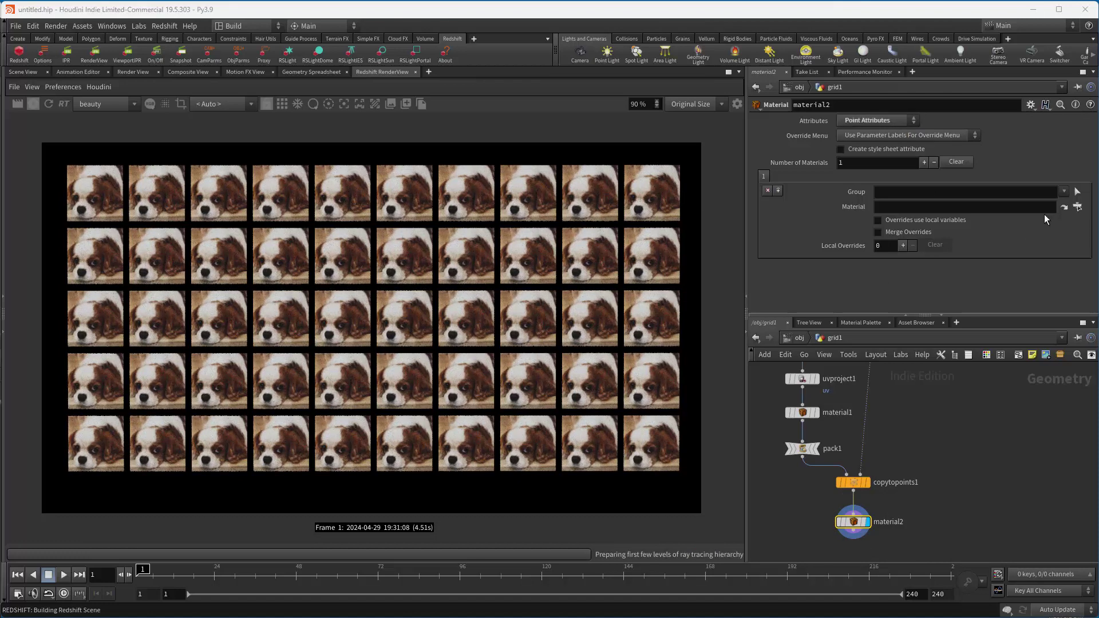
click(1078, 207)
click(997, 142)
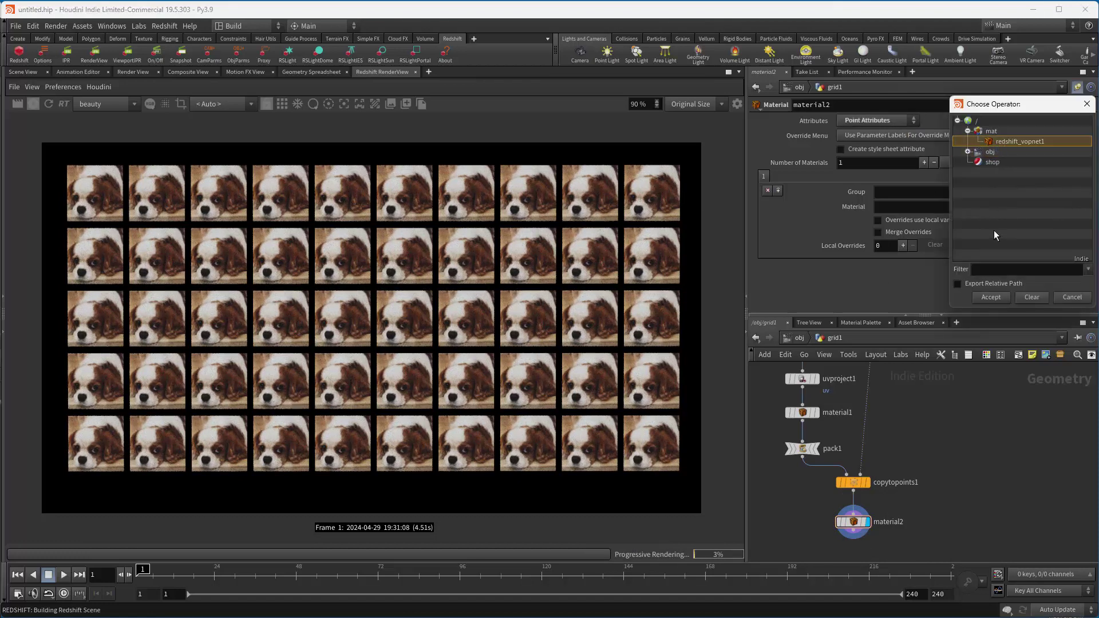
click(991, 296)
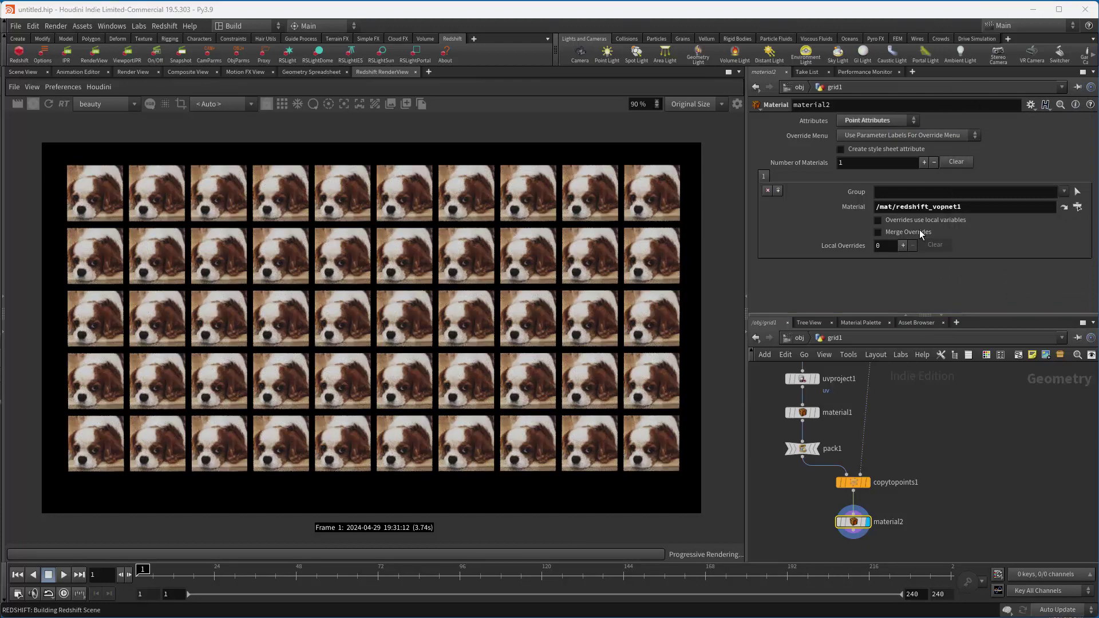
click(879, 220)
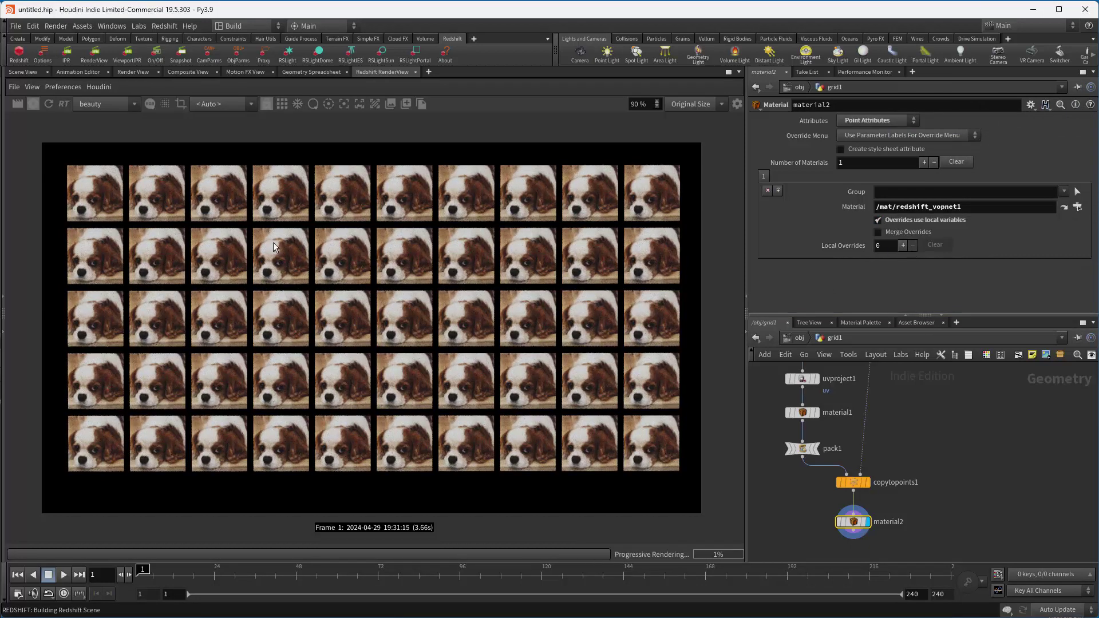
- Stop the live Redshift render and add one local override to the second Material node
click(33, 104)
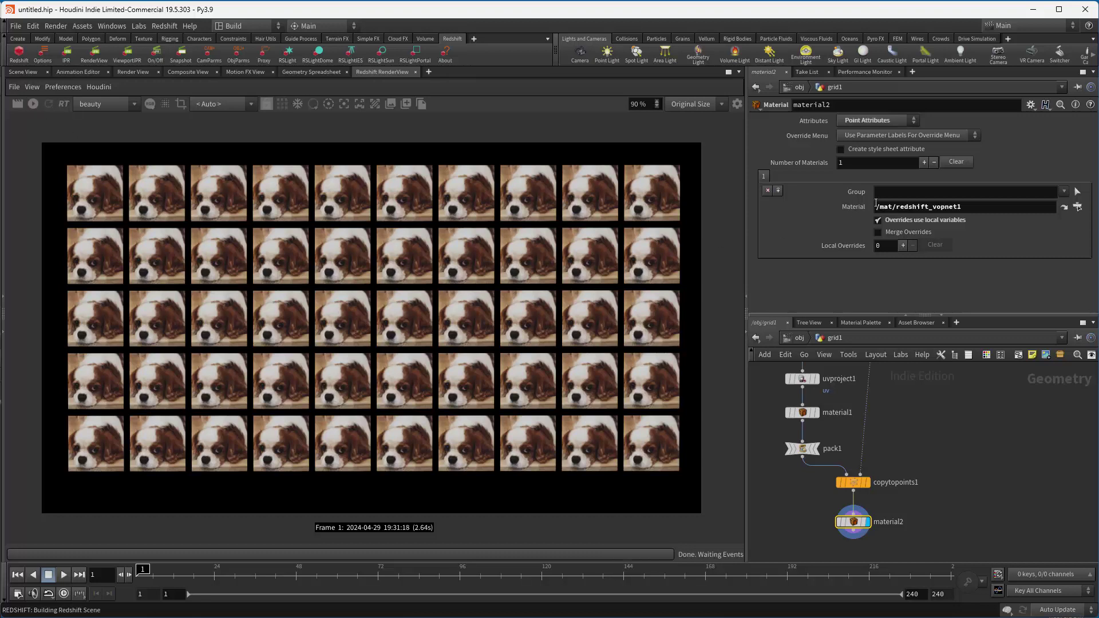
click(903, 246)
click(934, 261)
click(939, 269)
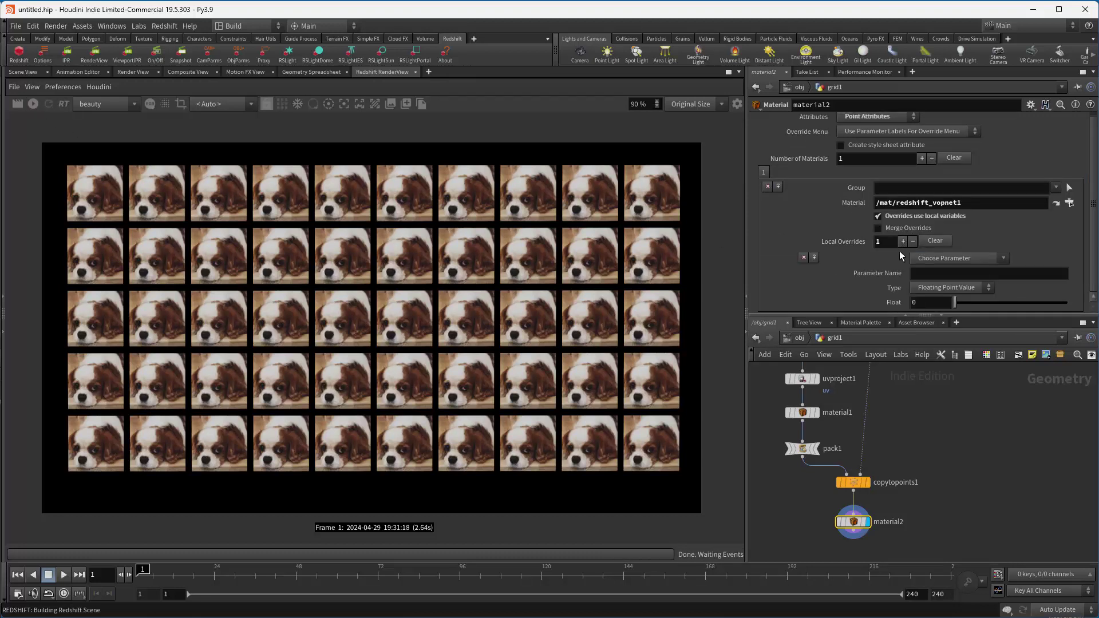
- Go to the assigned redshift_vopnet1 material and add a File - Image parameter above the Settings folder in its parameter interface
click(1057, 203)
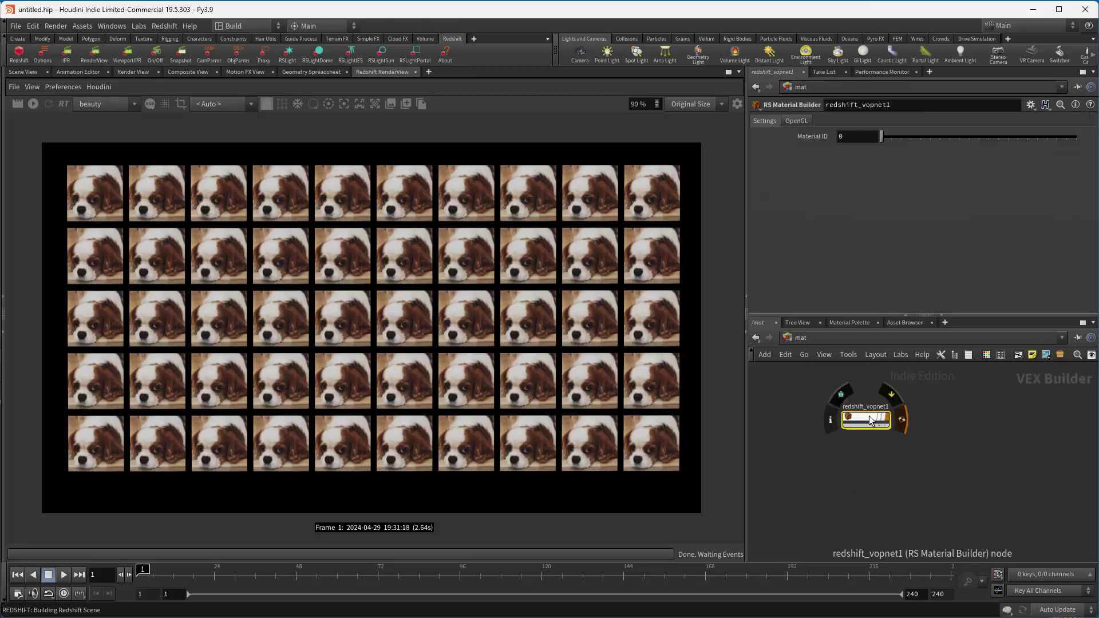
click(1031, 105)
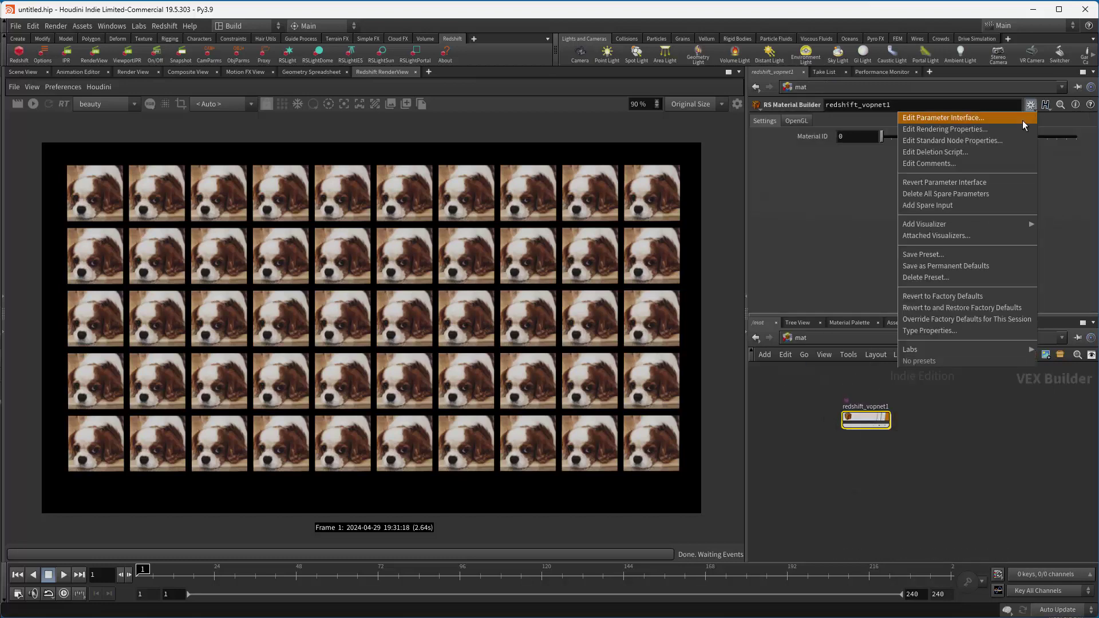
click(1012, 121)
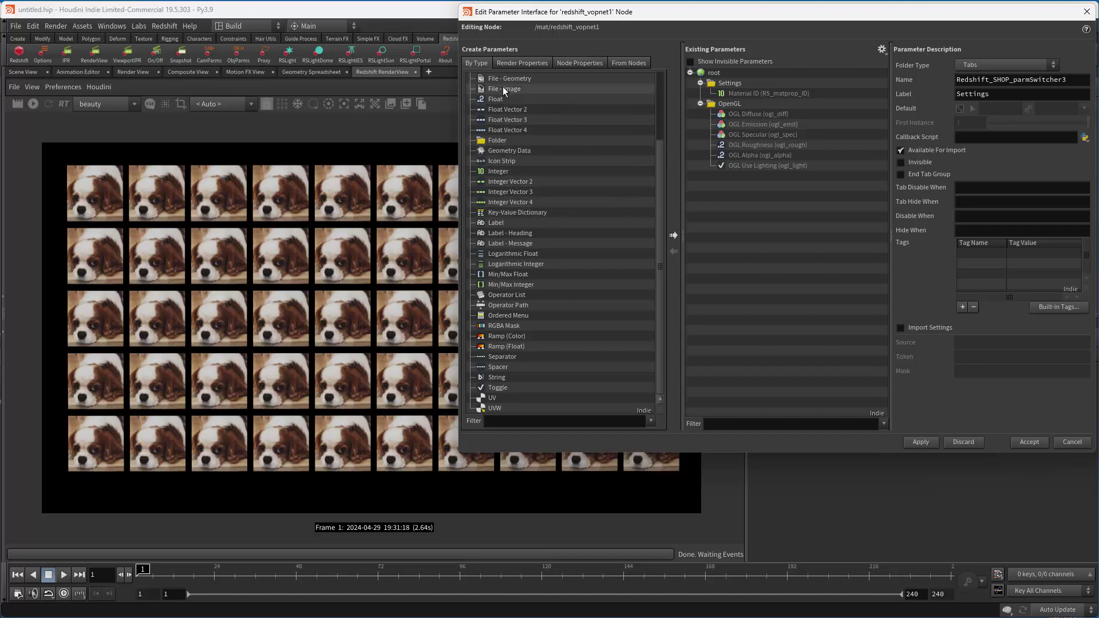
drag(504, 90, 778, 89)
- Name the new image parameter texfile, label it Texfile and accept the edited parameter interface
double_click(996, 79)
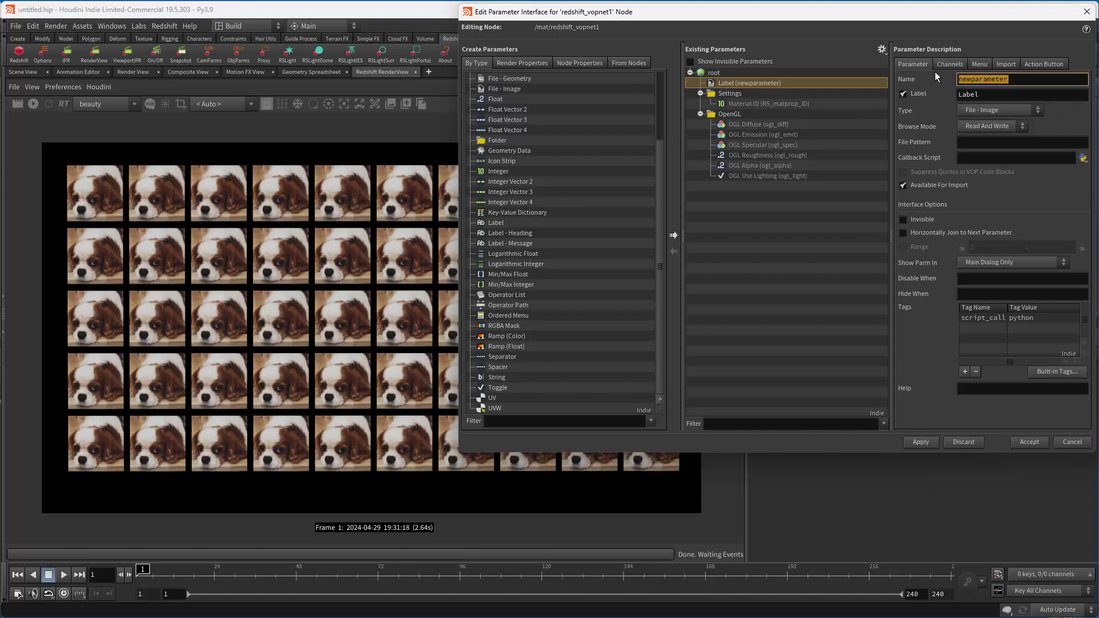
text(texfile)
key(Return)
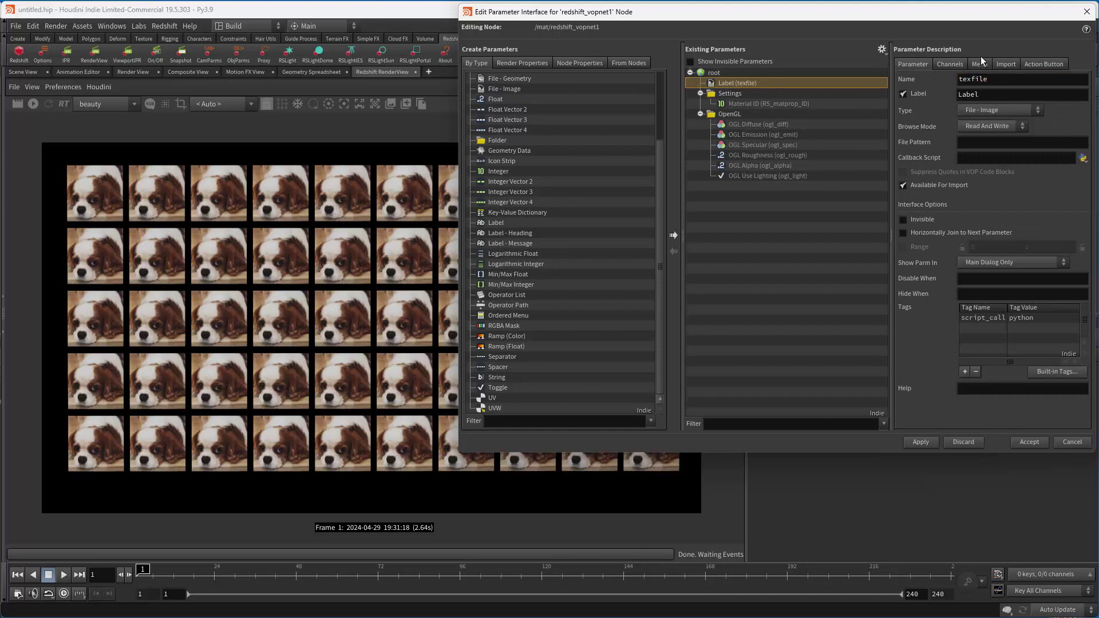
double_click(980, 95)
text(Texfile)
click(921, 442)
click(1029, 442)
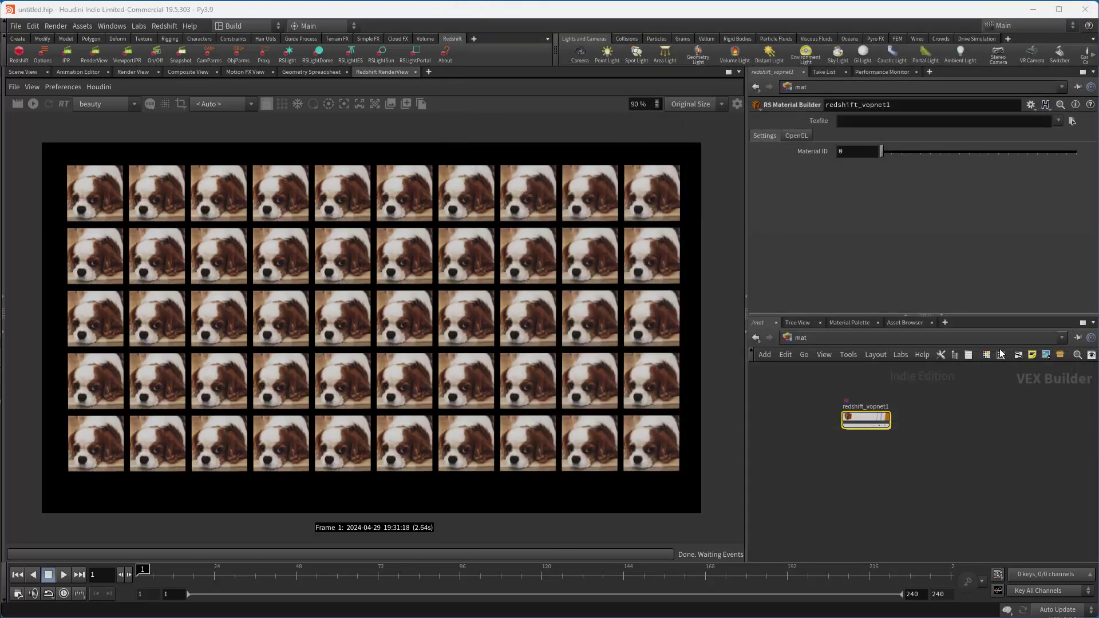
- Choose Dog_04.PNG for the Texfile parameter and rewrite its path as $HIP/tex/Dog_04.PNG
click(1073, 122)
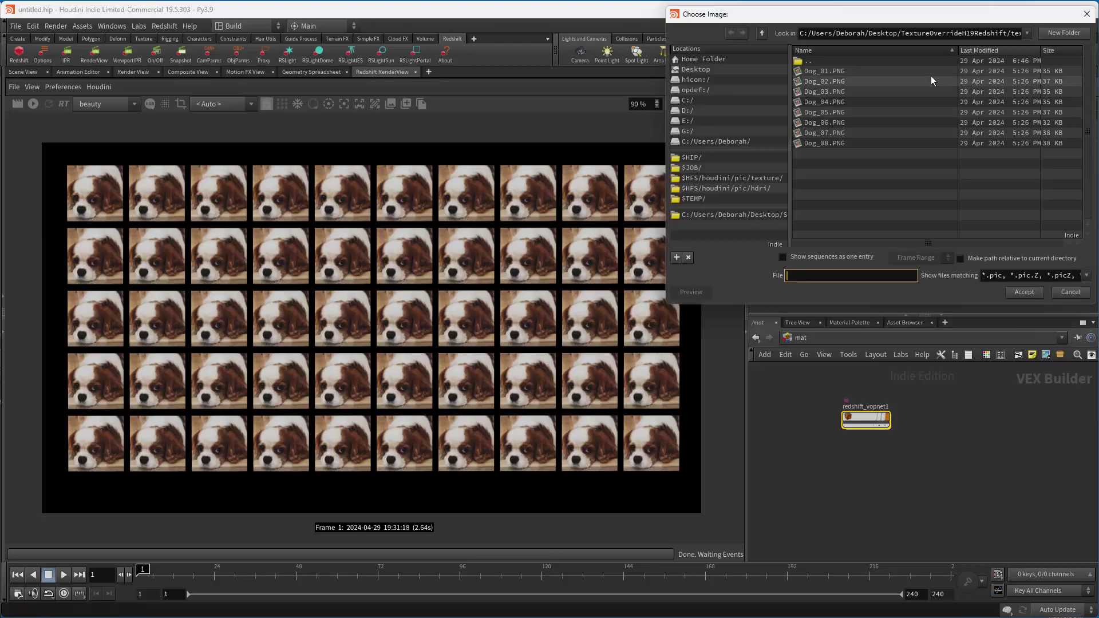
click(833, 102)
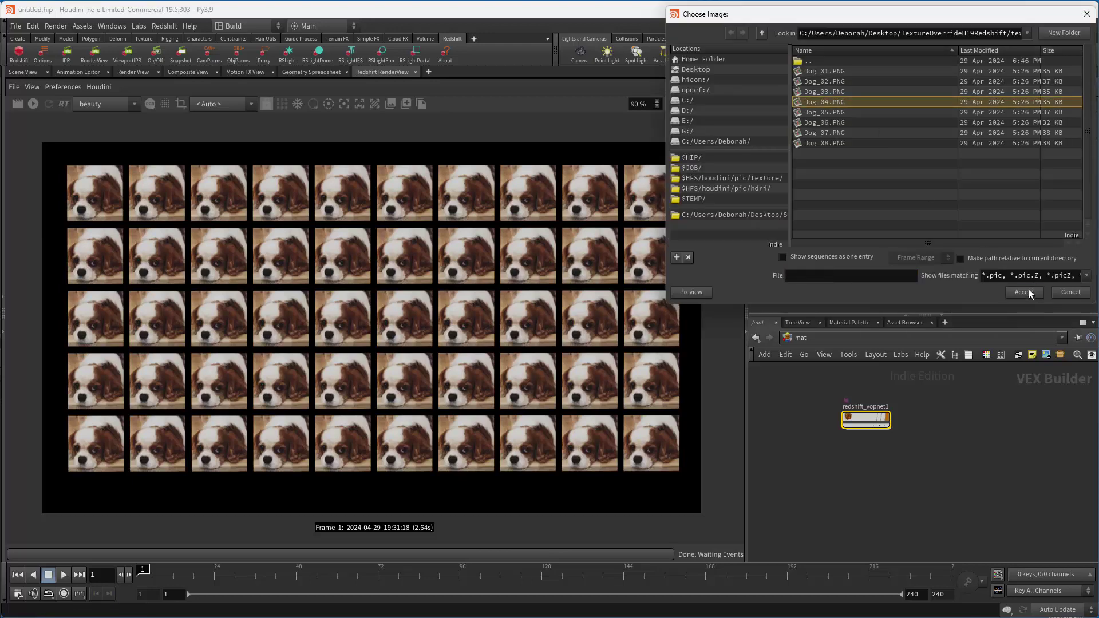
click(1025, 292)
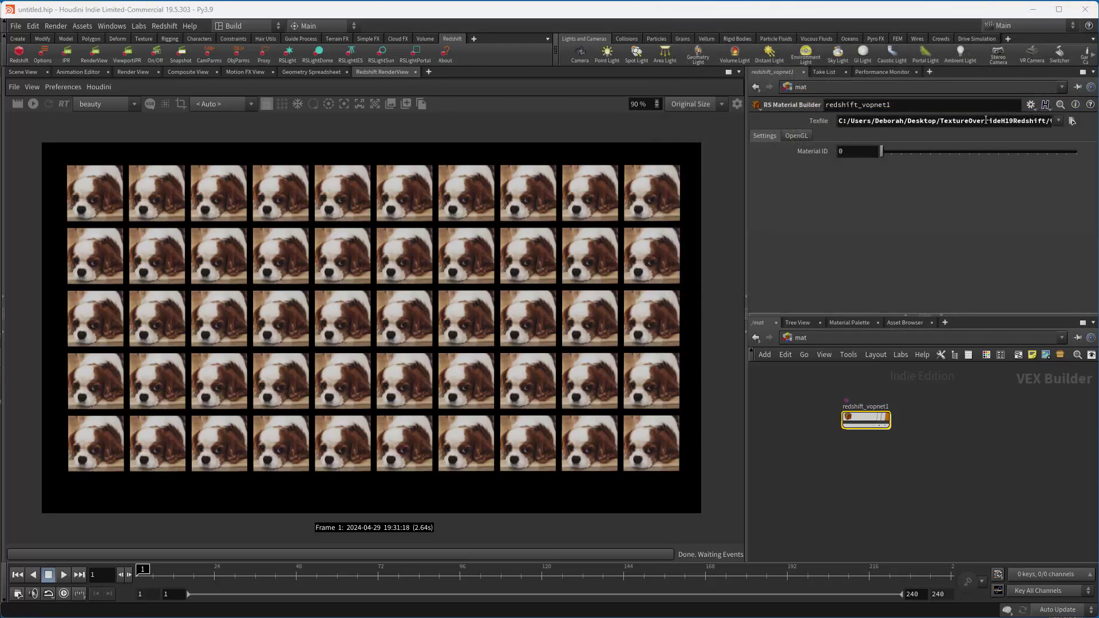
drag(1050, 121, 827, 112)
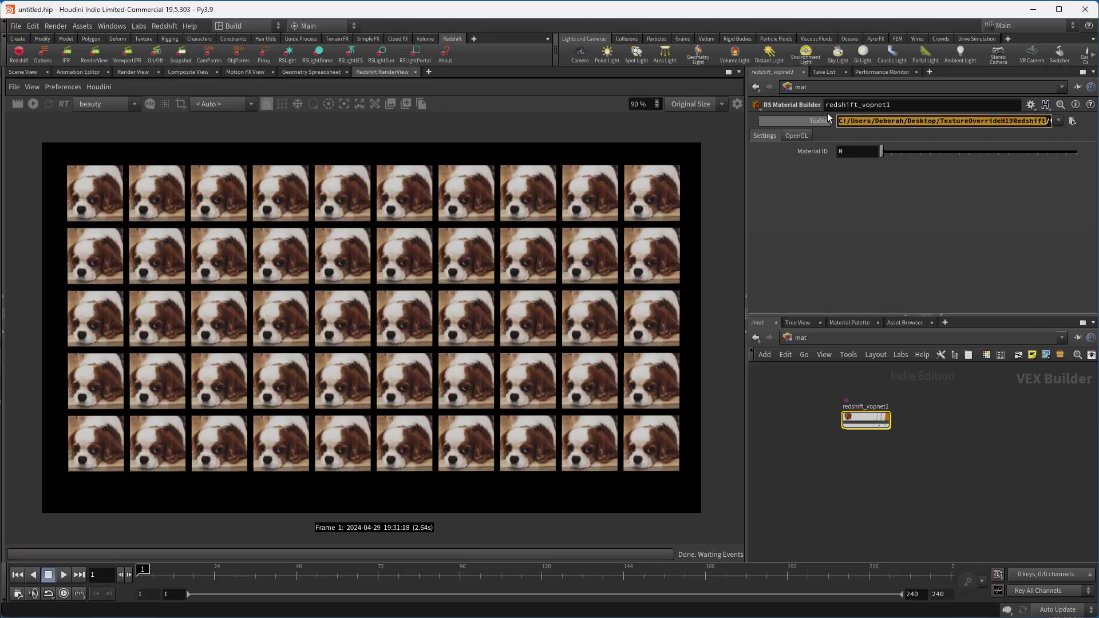
text($HIP/tex/Dog_04.PNG)
key(Return)
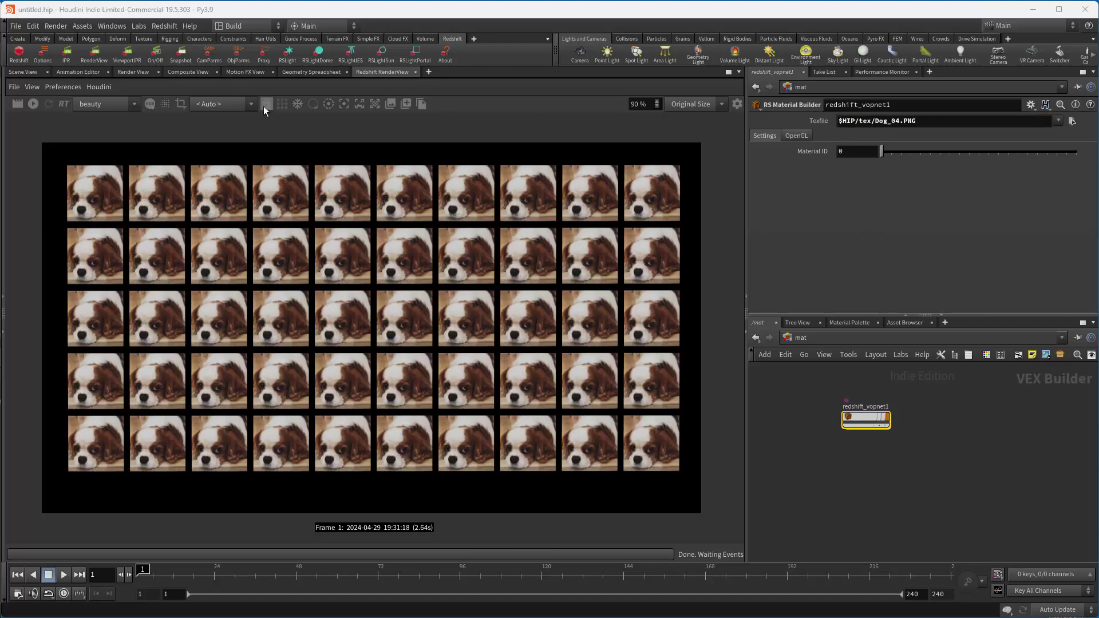
- Save the scene over demo.hiplc in the TextureOverrideH19Redshift folder
click(15, 27)
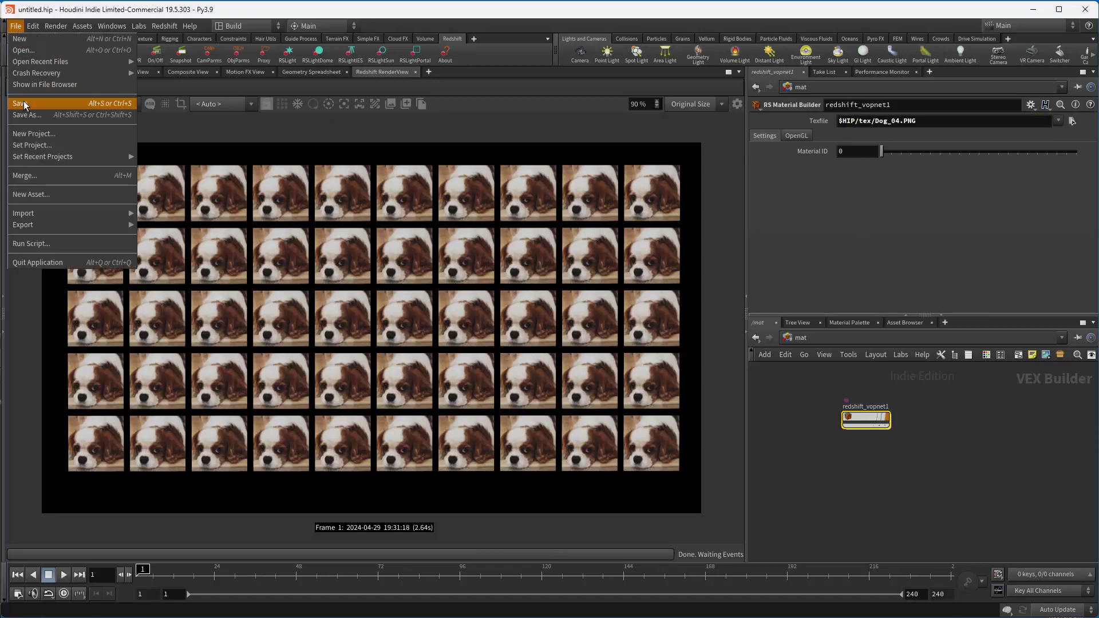
click(22, 103)
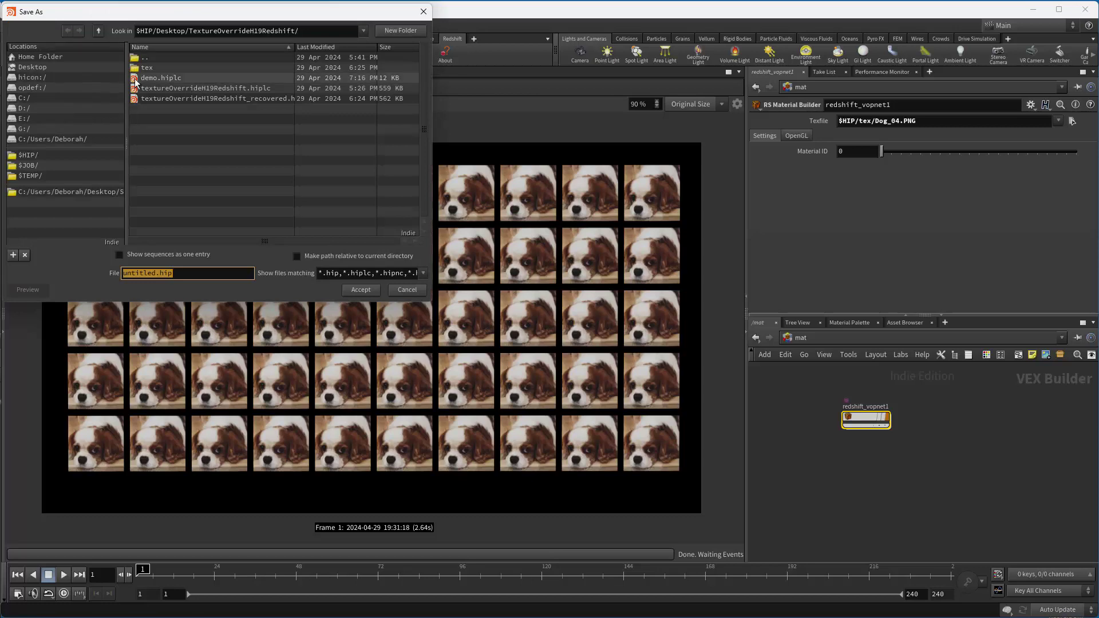
click(360, 290)
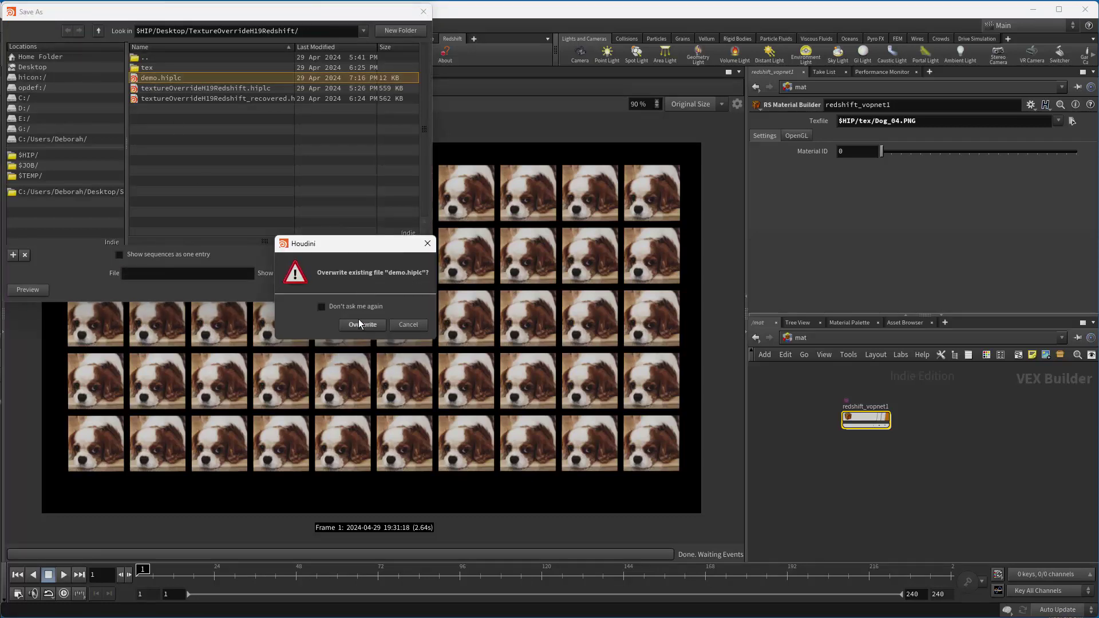
click(360, 323)
- Set the material's Texfile image to Dog_06.PNG from the $HIP/tex folder
click(1072, 121)
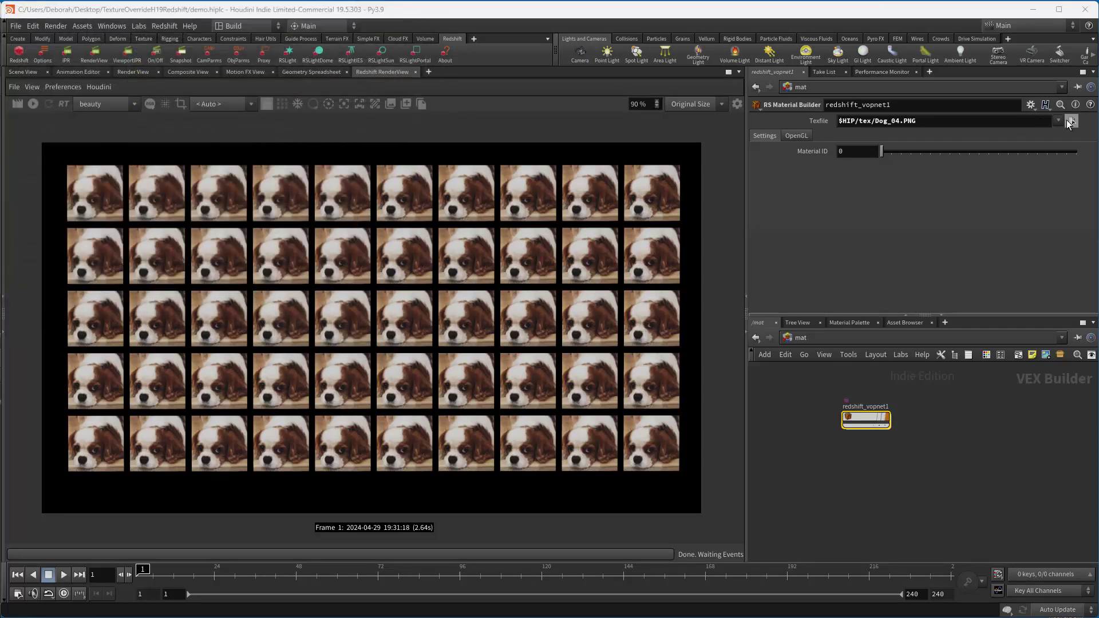
click(823, 123)
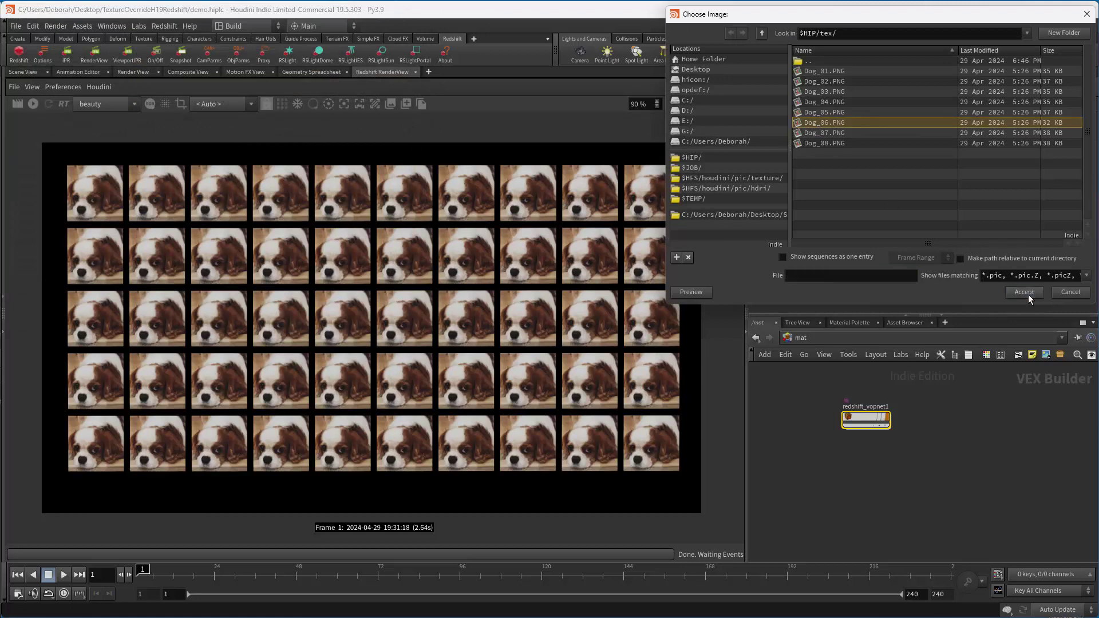
click(1025, 292)
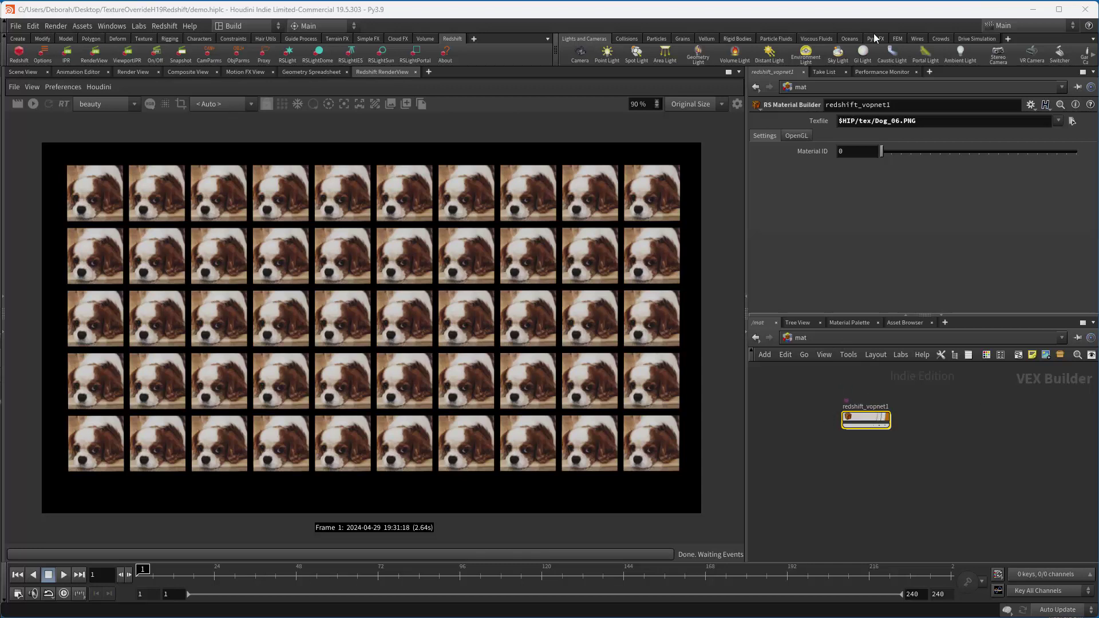
- Link TextureSampler1's Filename to the redshift_vopnet1 material's Texfile parameter with a pasted relative reference
right_click(846, 121)
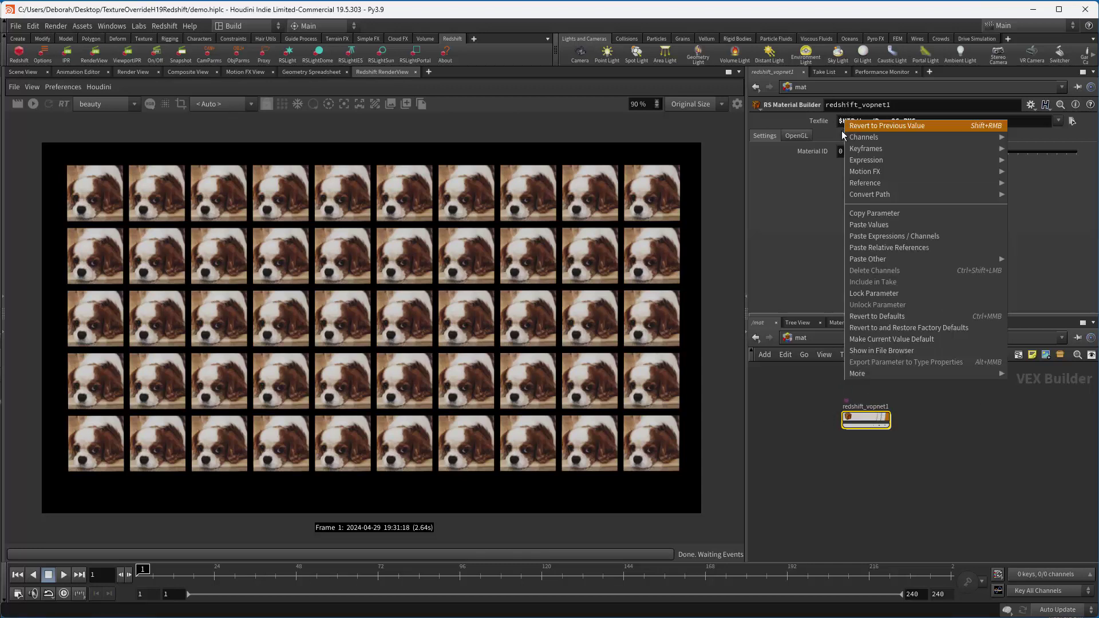
click(864, 213)
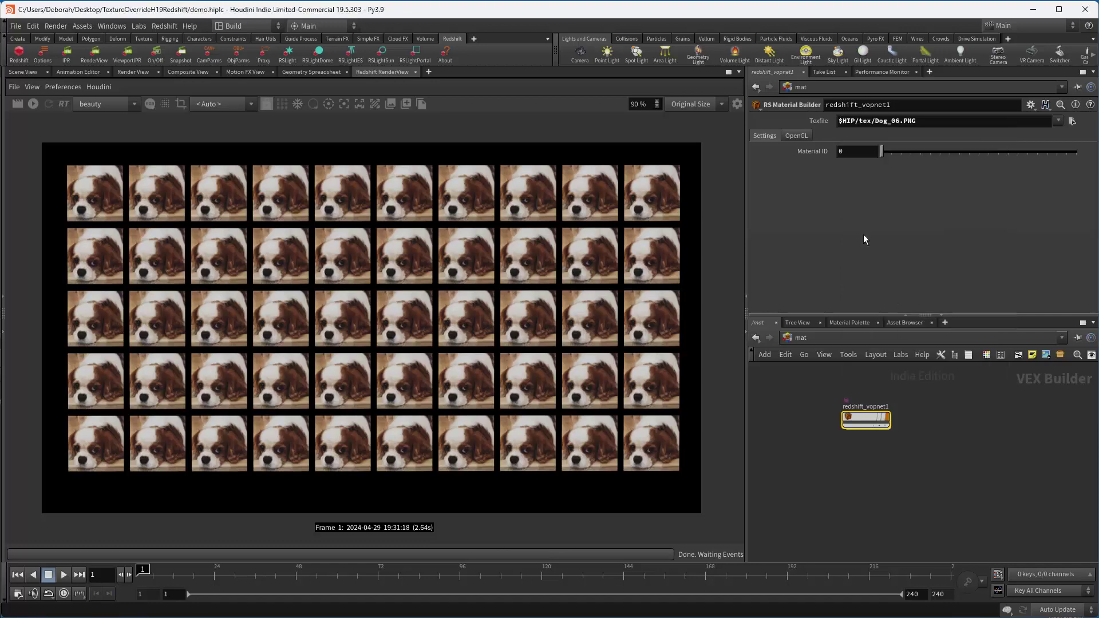
double_click(864, 426)
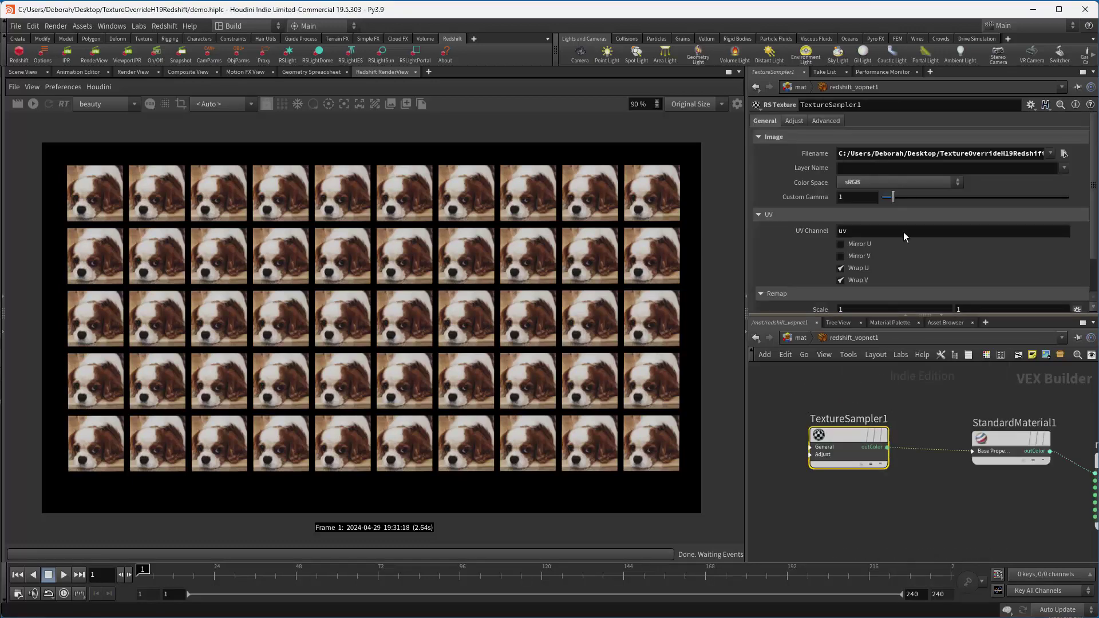
right_click(844, 154)
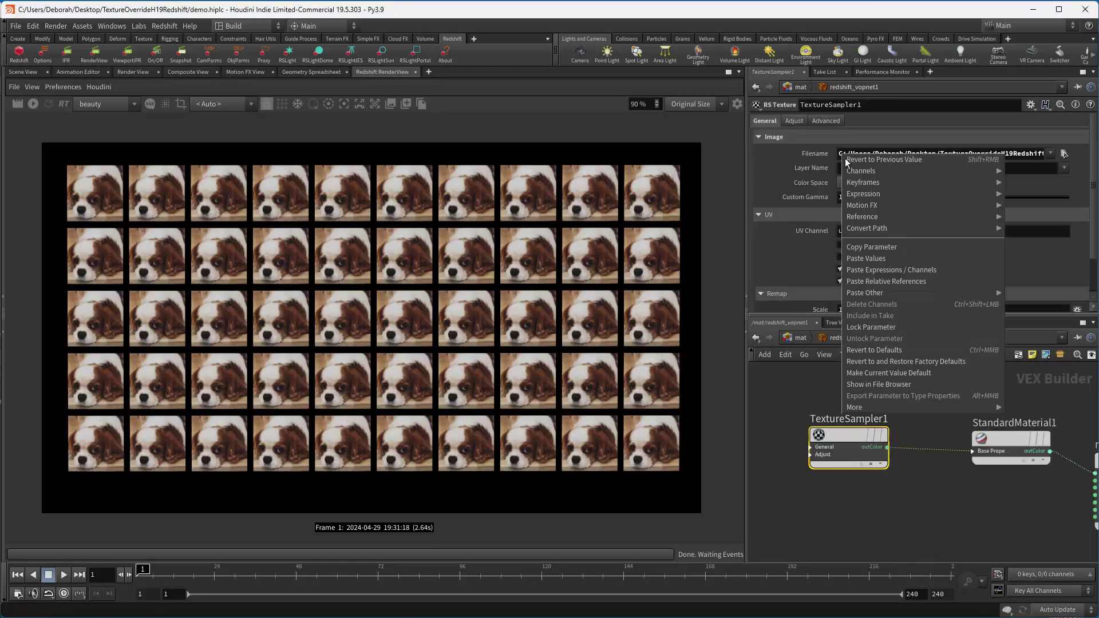
click(867, 277)
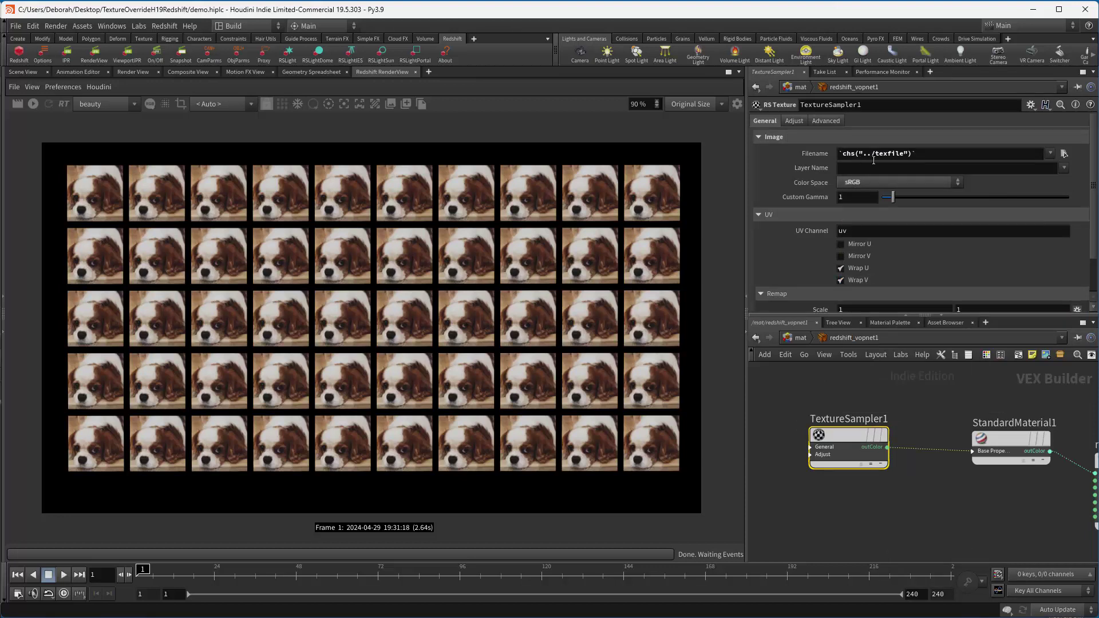
- Return to the grid1 network in obj and choose Texfile (texfile) as the parameter of material2's local override
click(802, 338)
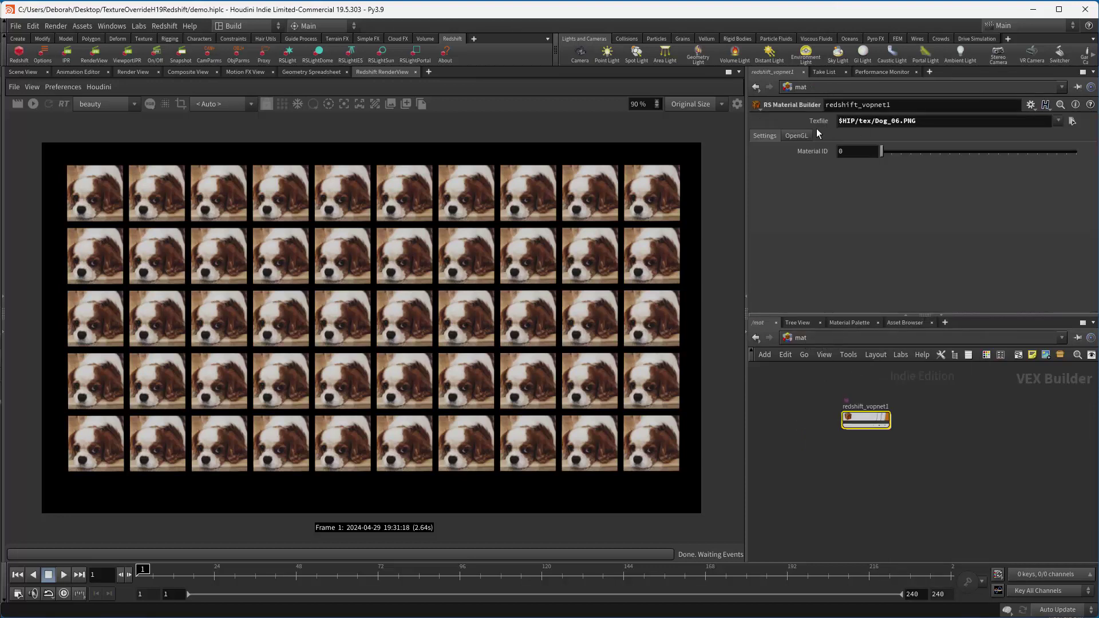
click(820, 339)
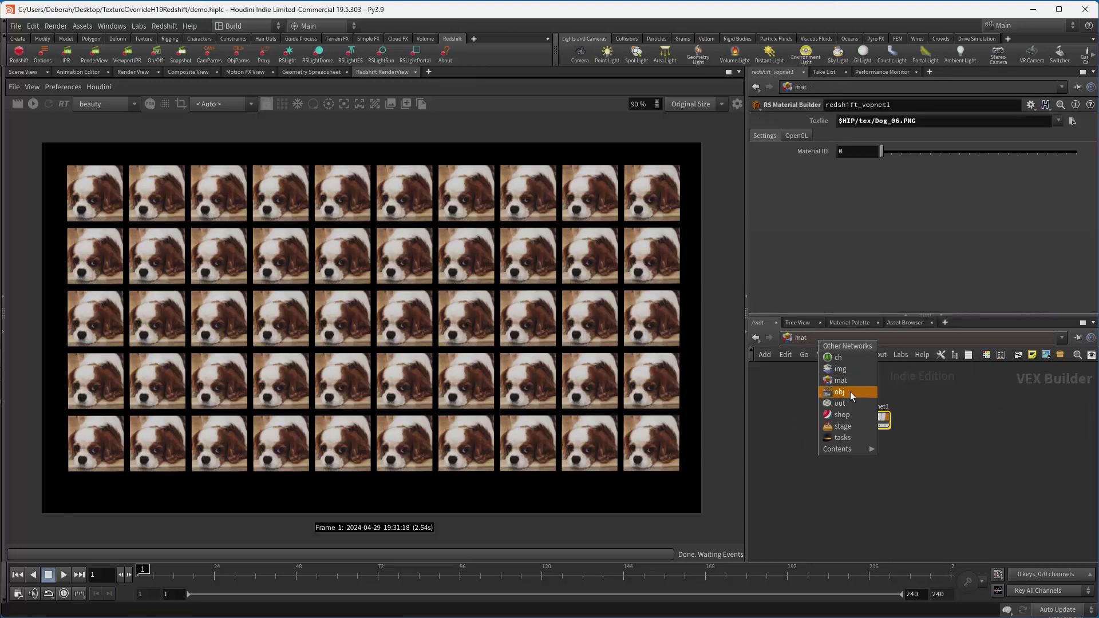
click(848, 393)
double_click(801, 433)
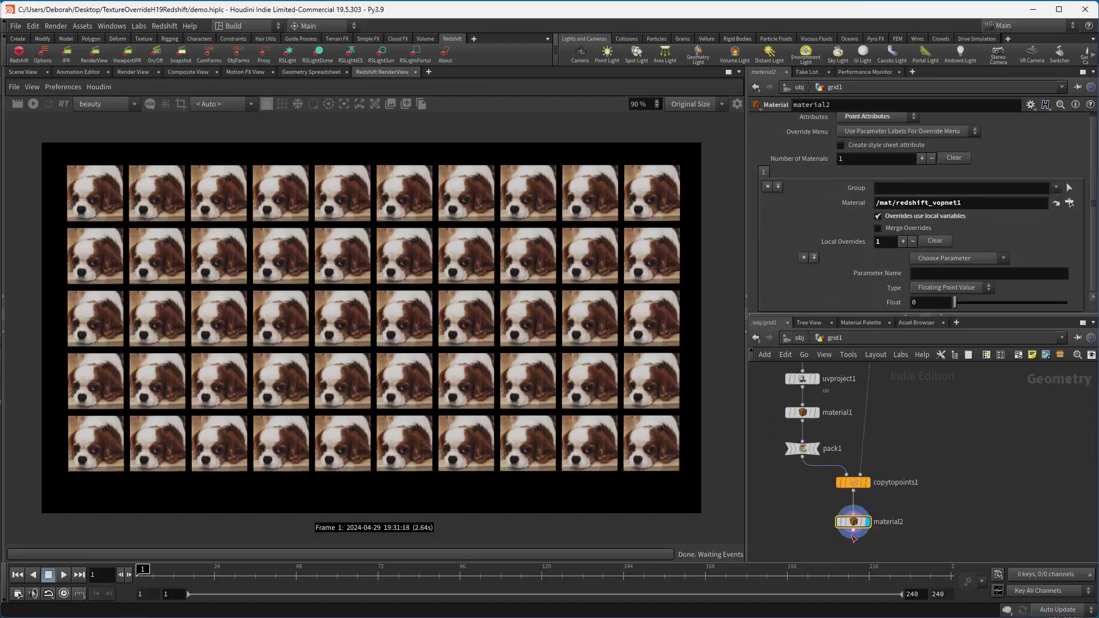
click(938, 258)
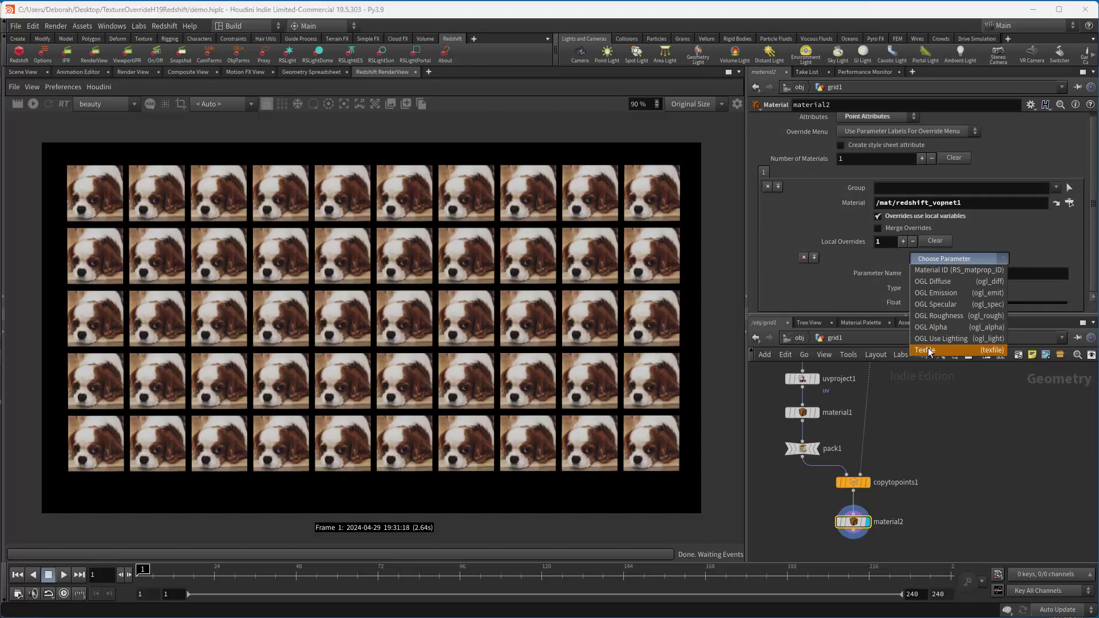
click(944, 346)
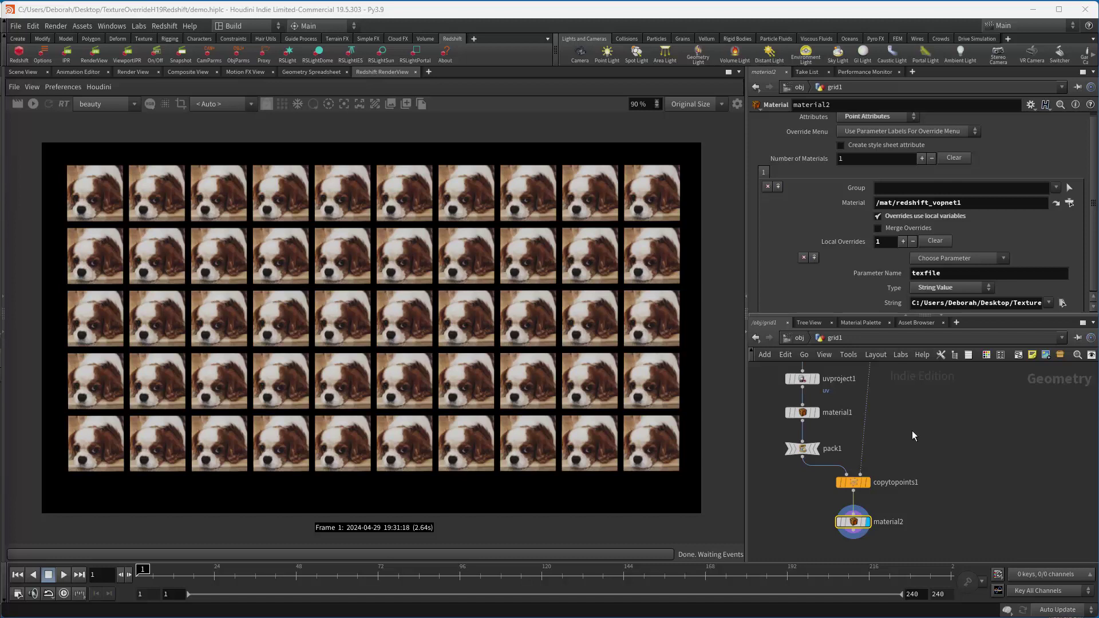
- Make room above material2 and insert an Attribute Wrangle node on the wire between copytopoints1 and material2
mouse_move(852, 527)
drag(852, 527, 851, 543)
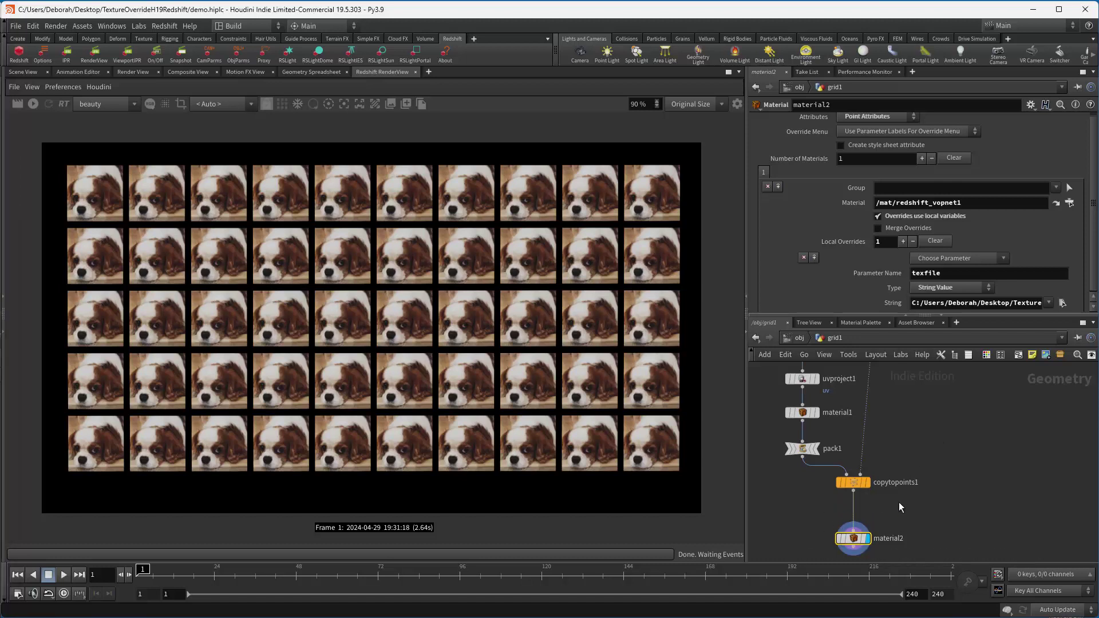
middle_drag(936, 502, 945, 469)
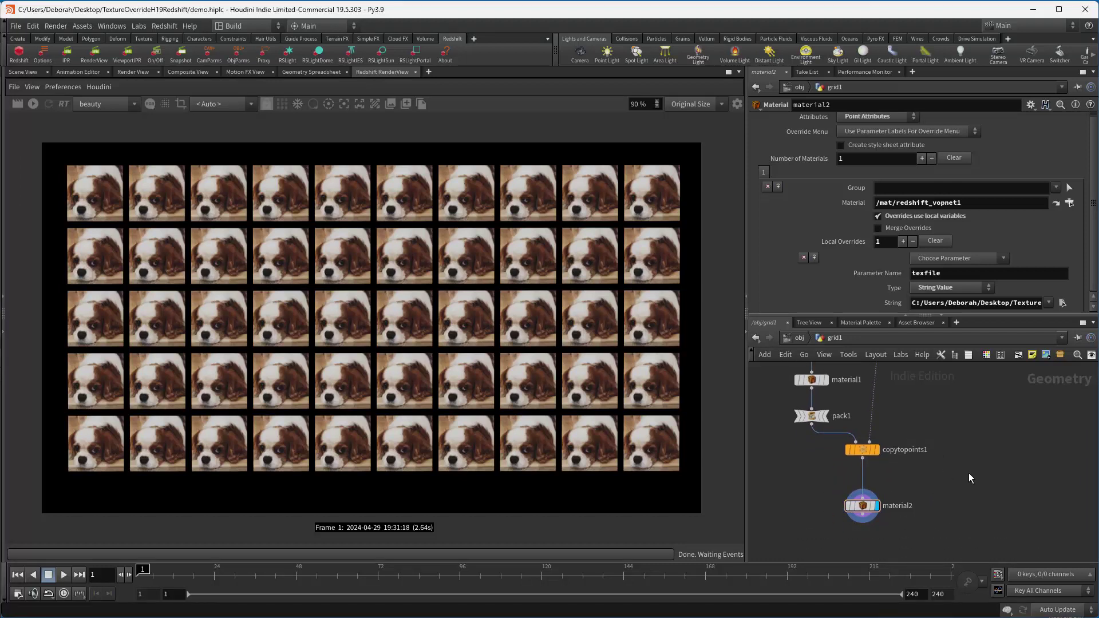
key(Tab)
text(att)
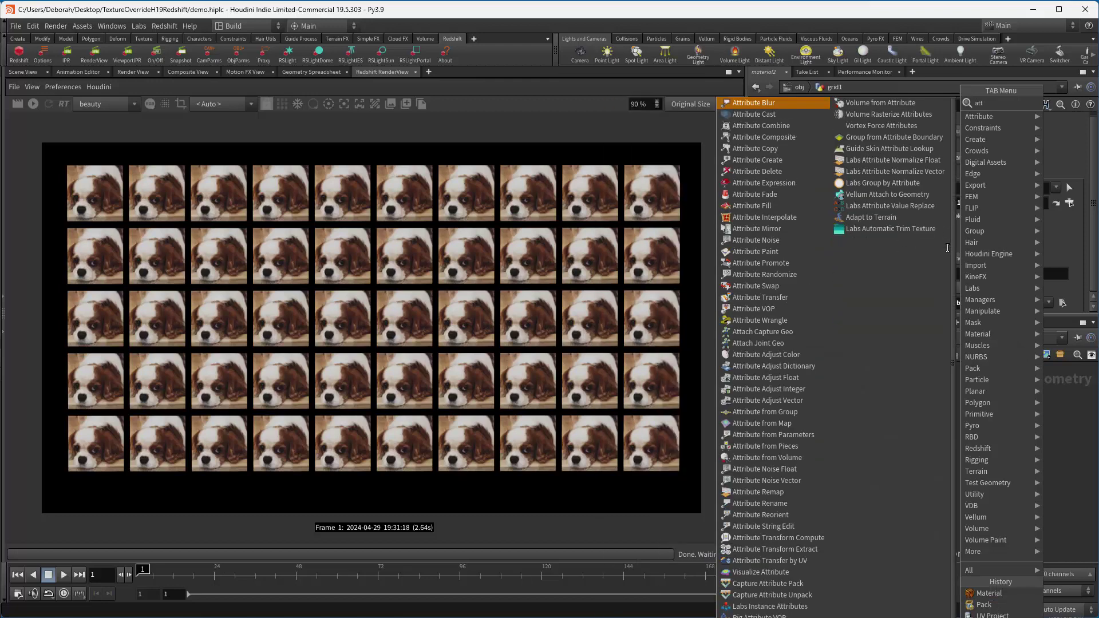
text(ri w)
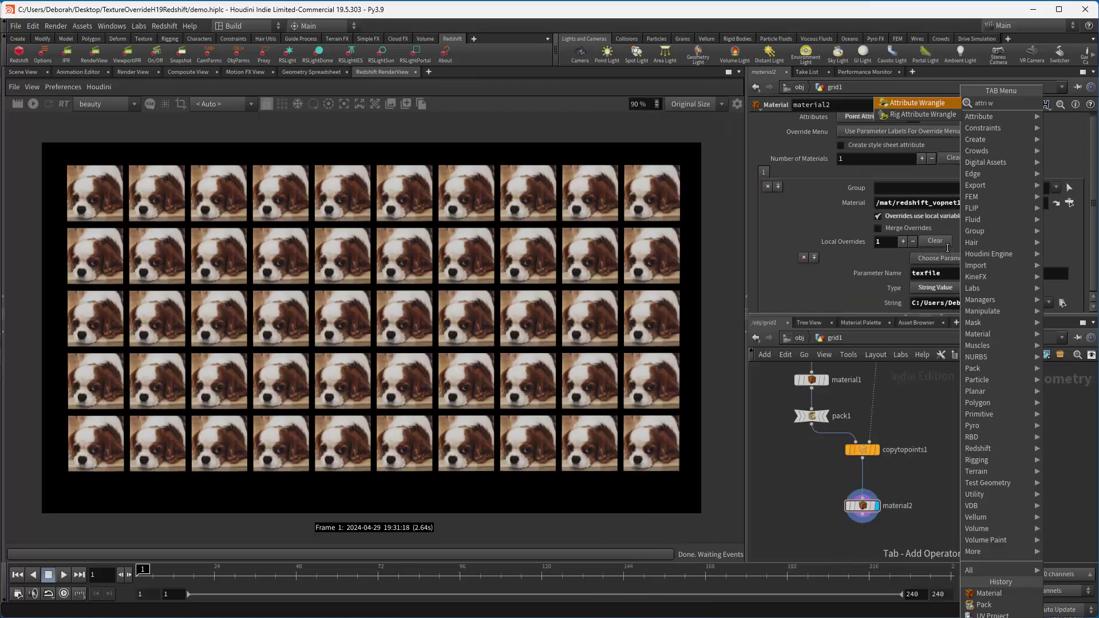
click(932, 107)
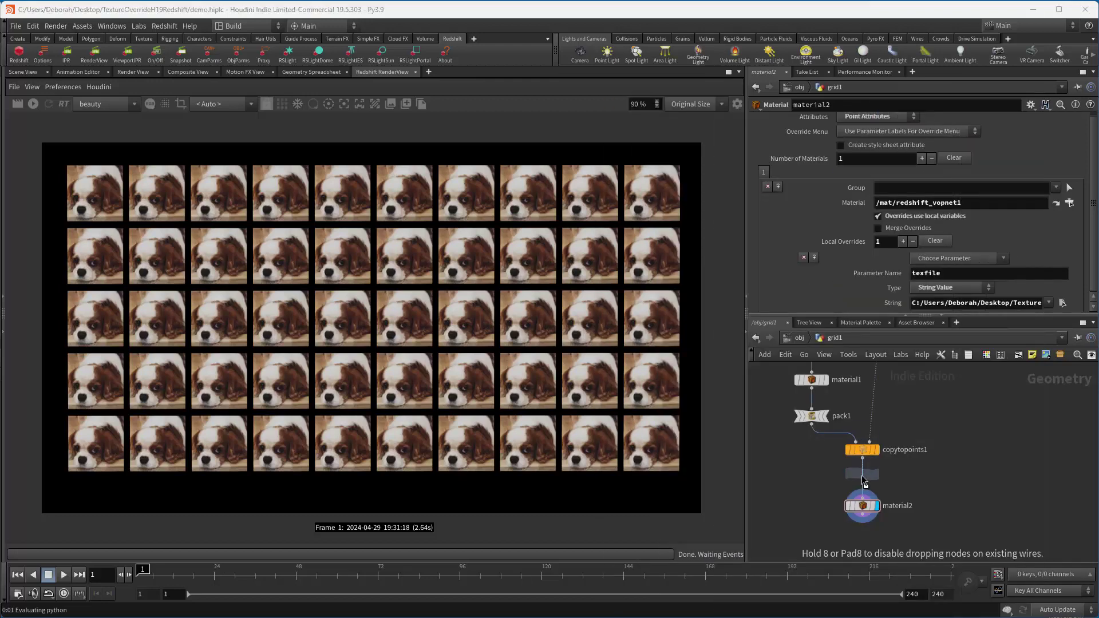
click(864, 483)
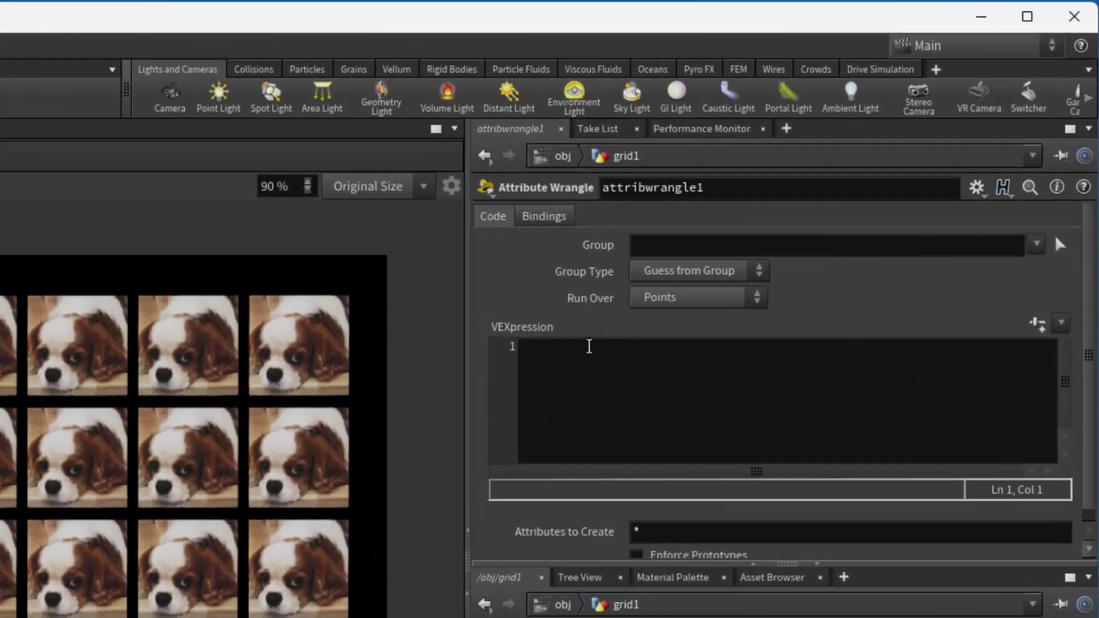
click(808, 203)
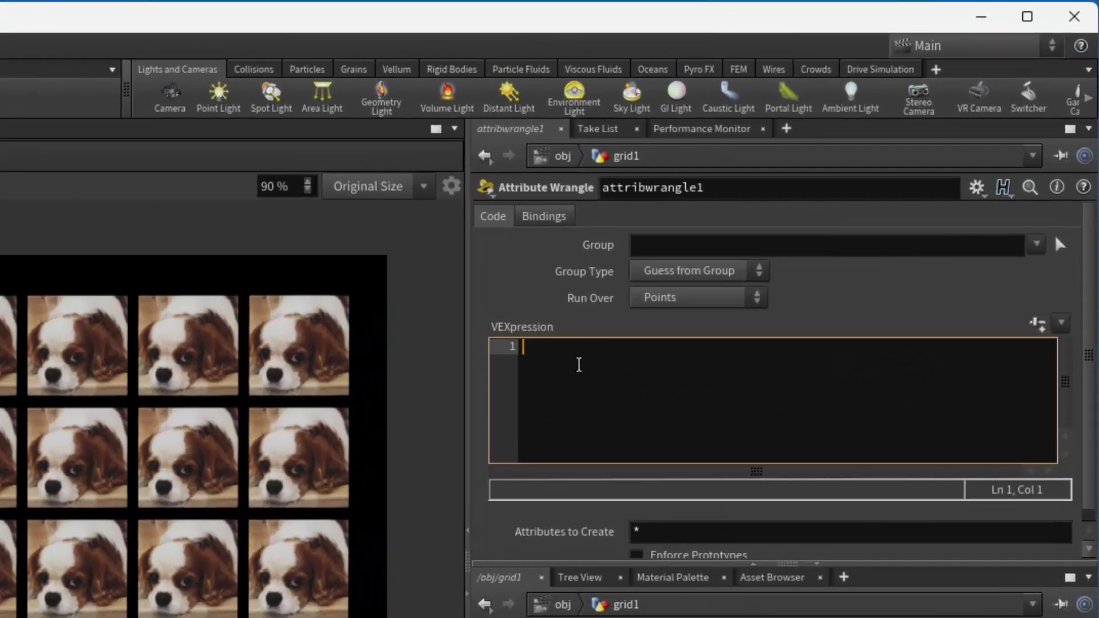
text(i@num)
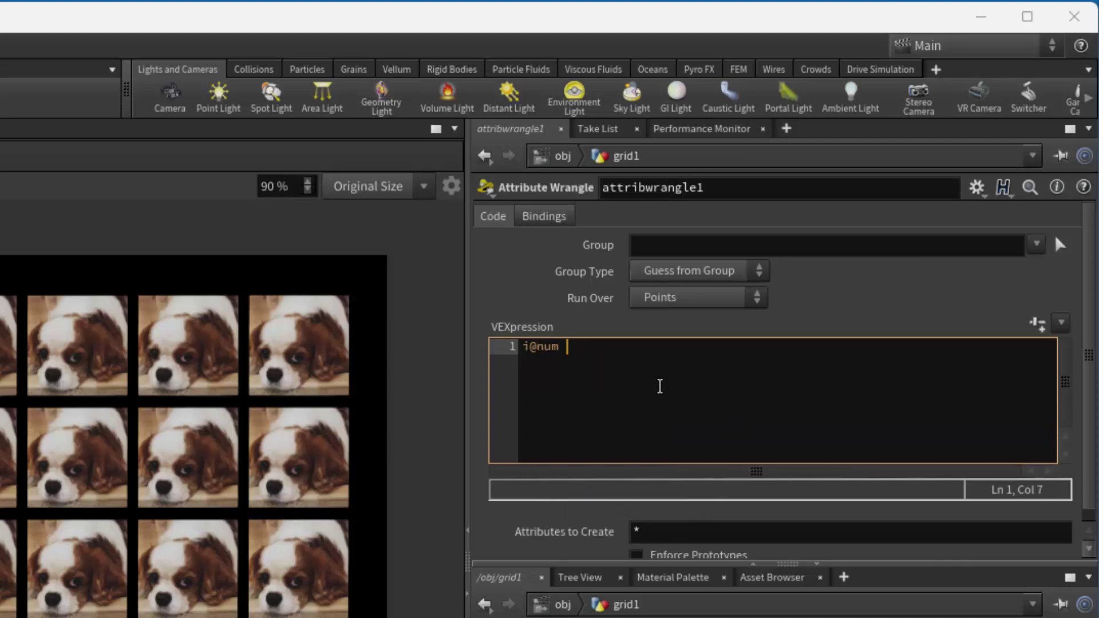
text(= ran)
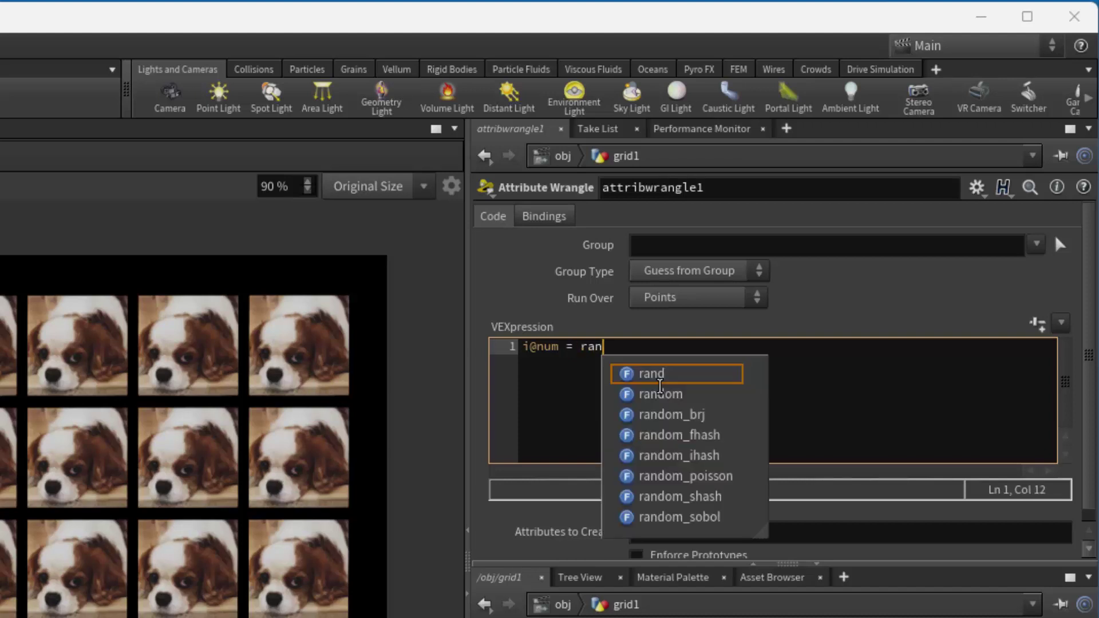
text(d(@p)
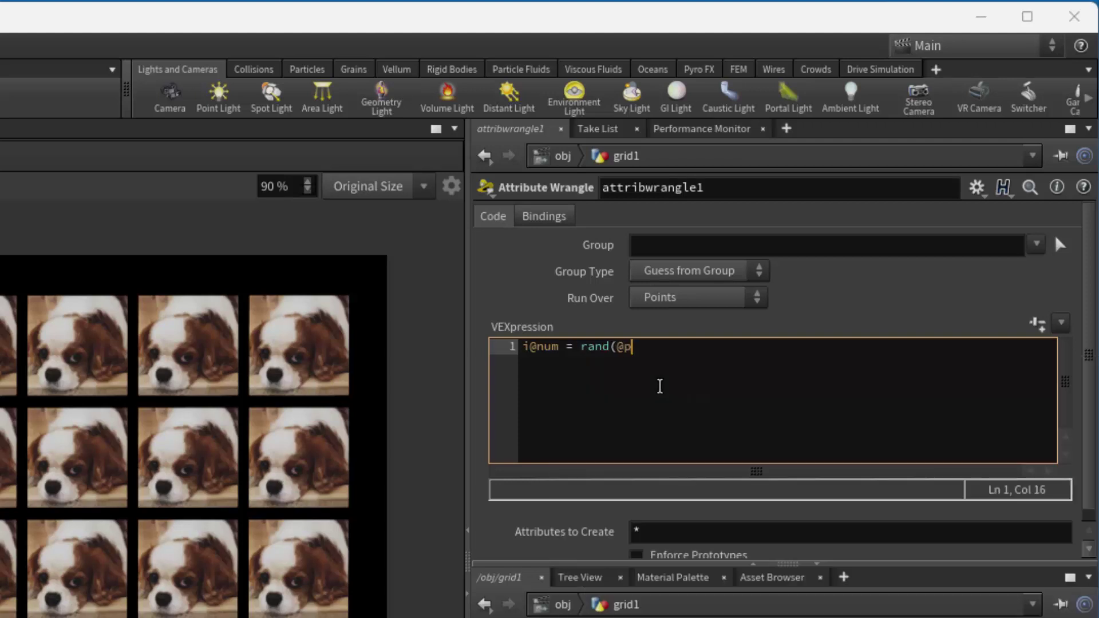
text(tnum))
click(581, 375)
text(fit01()
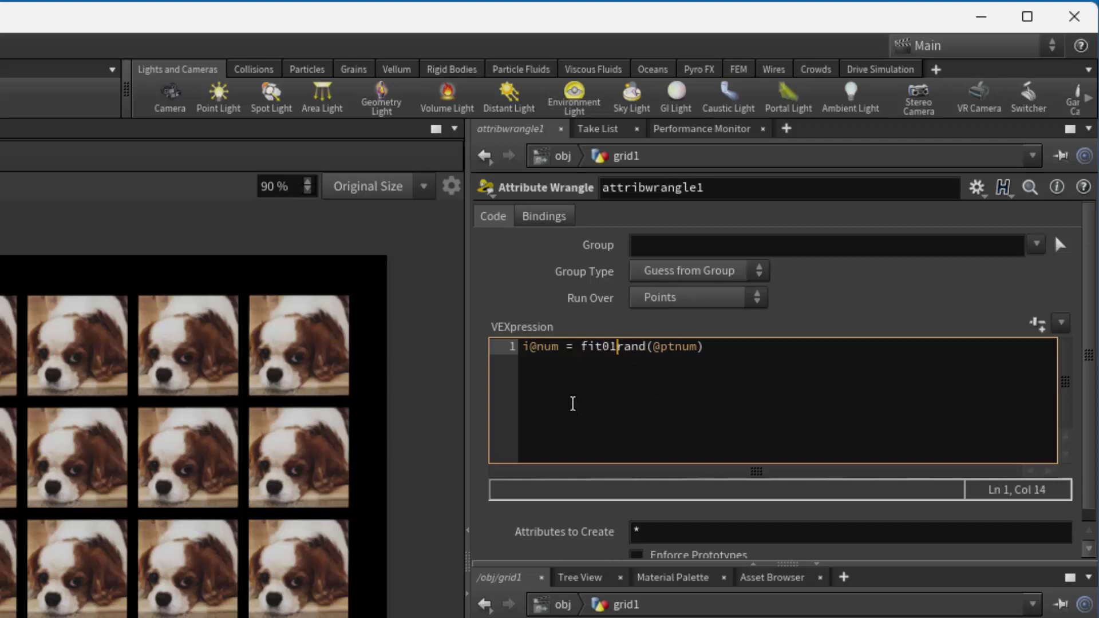
click(713, 346)
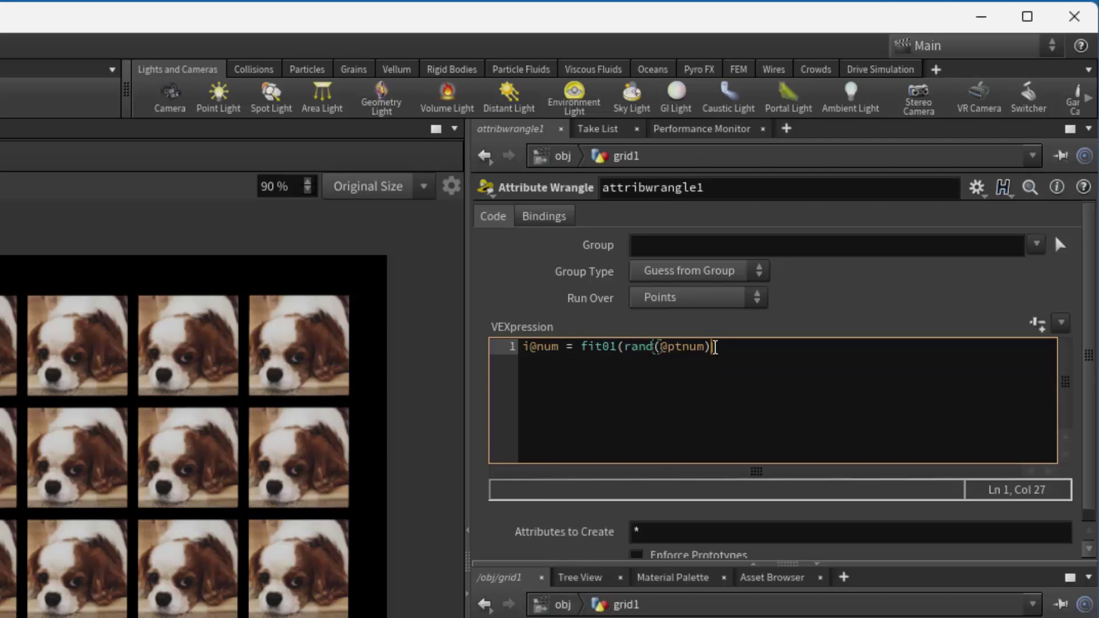
text(,1,8);)
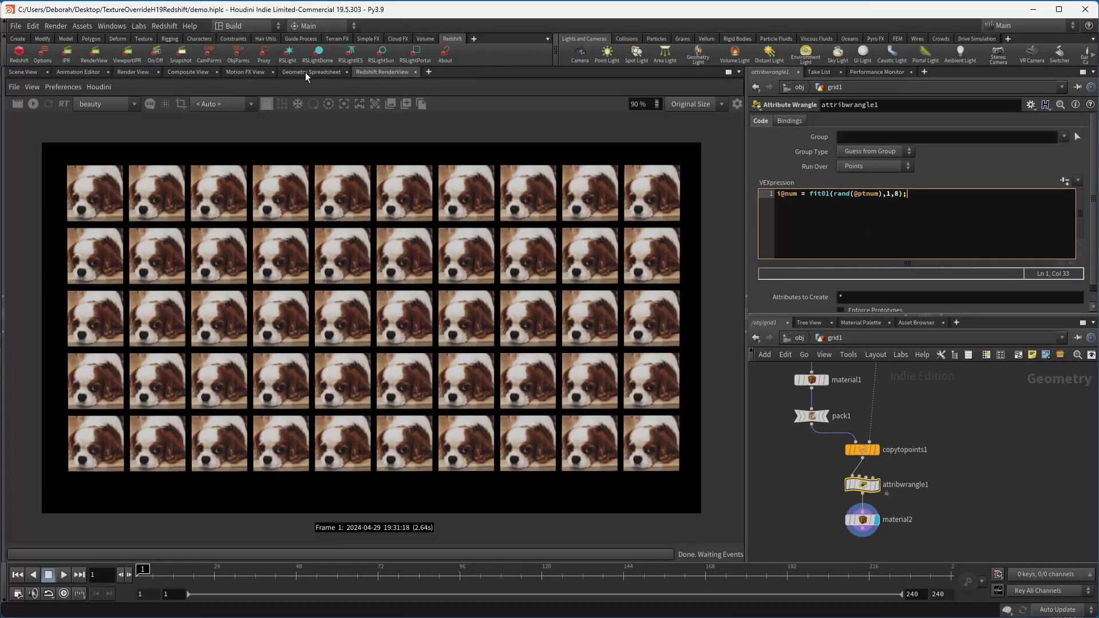
- Wrap the wrangle's fit01 call in rint() and check the num values by sorting them in the geometry spreadsheet
click(306, 73)
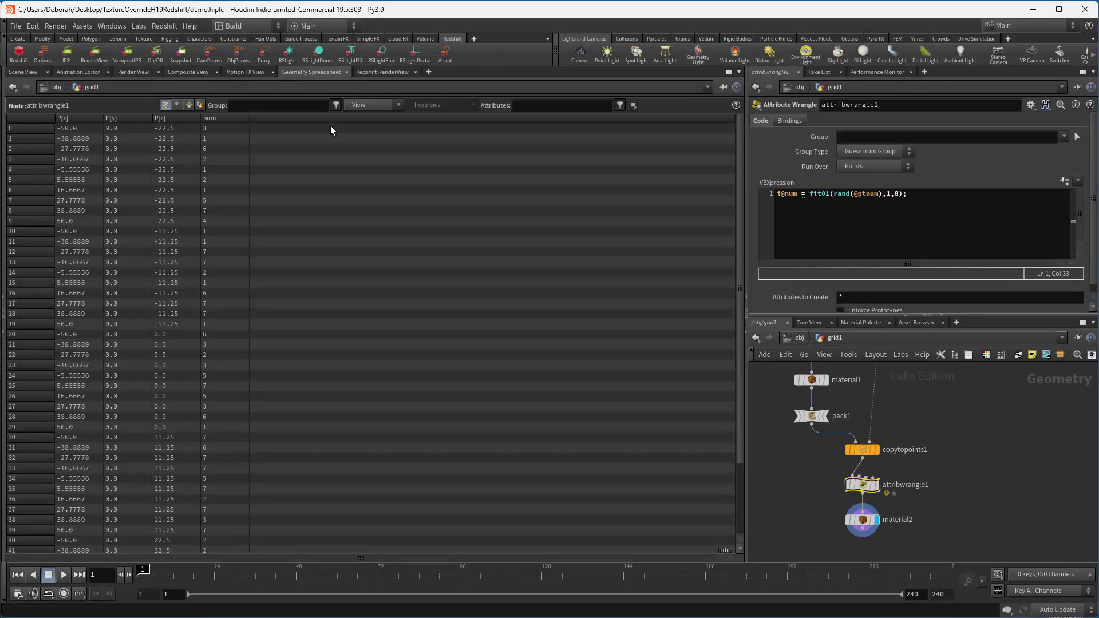
click(225, 118)
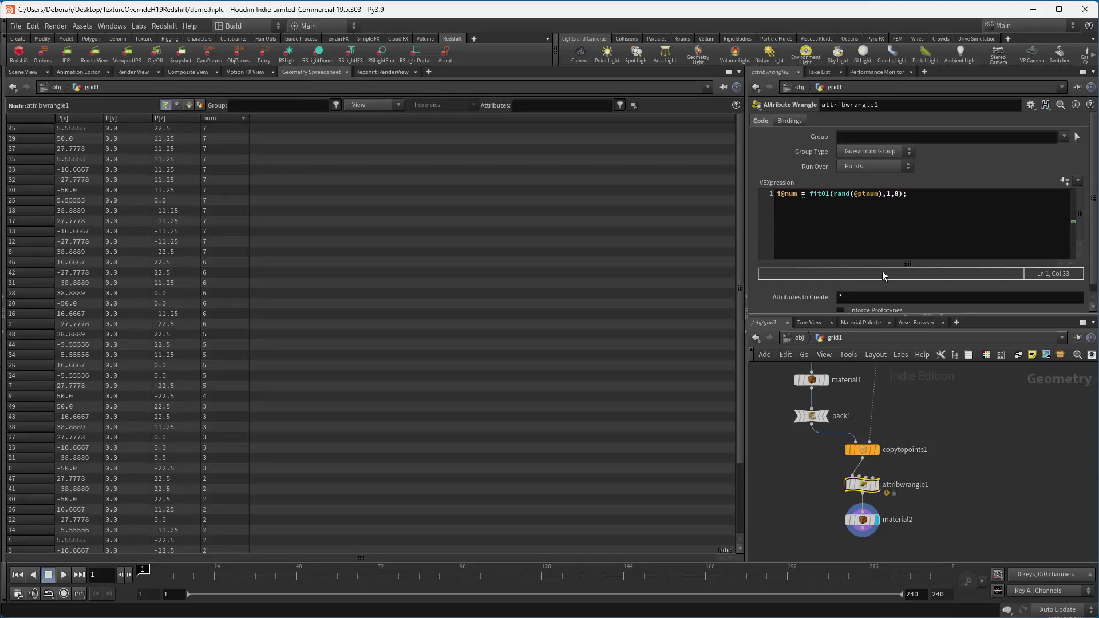
click(809, 194)
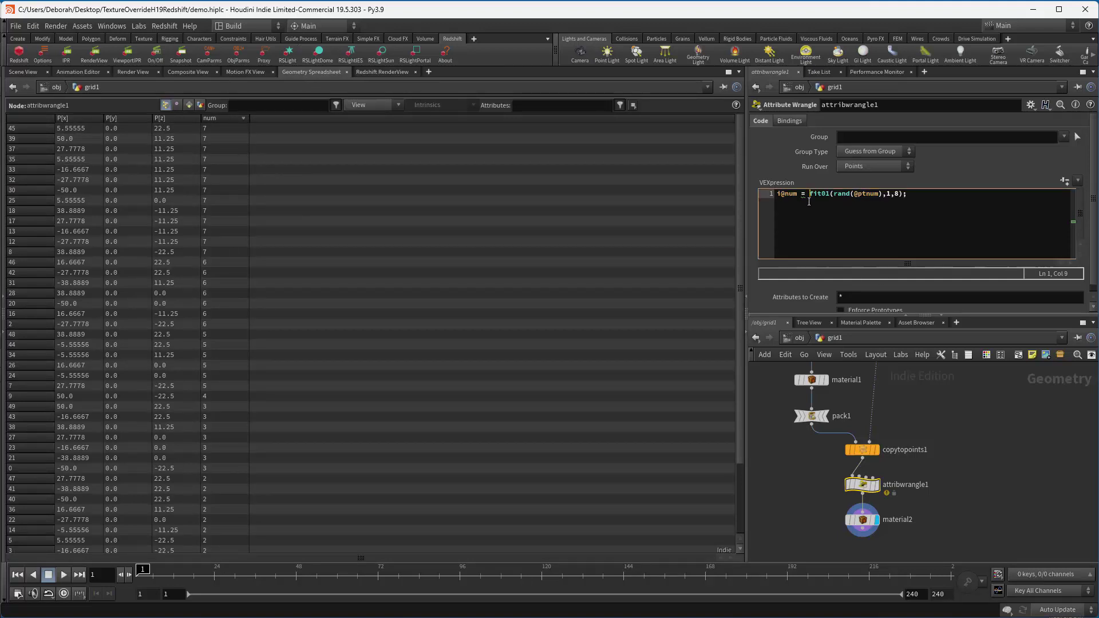
text(rint()
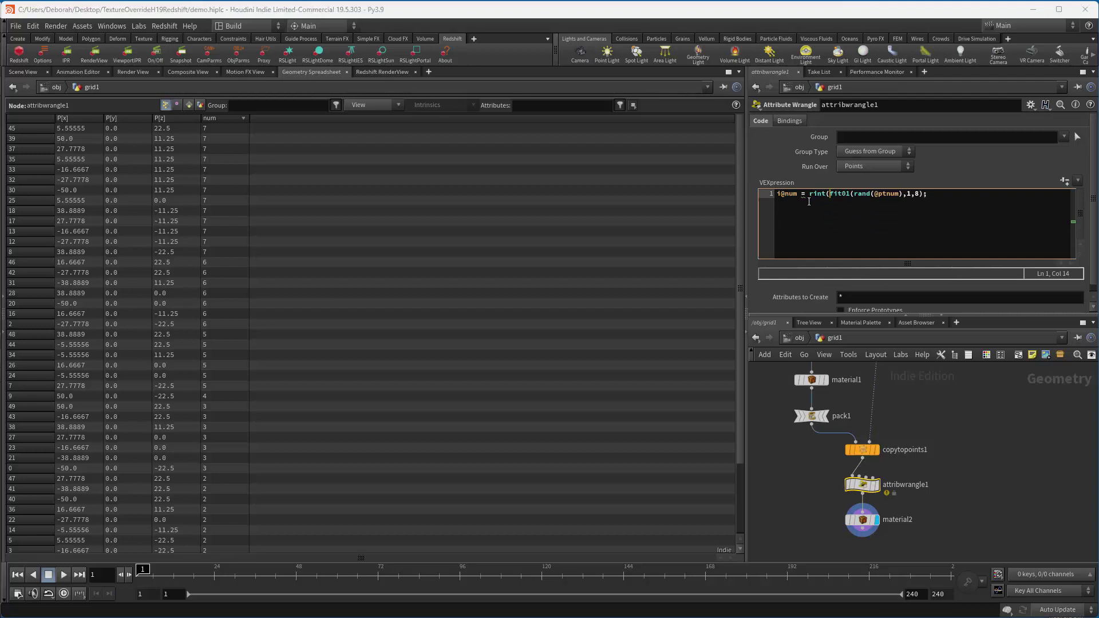
click(915, 194)
text(8))
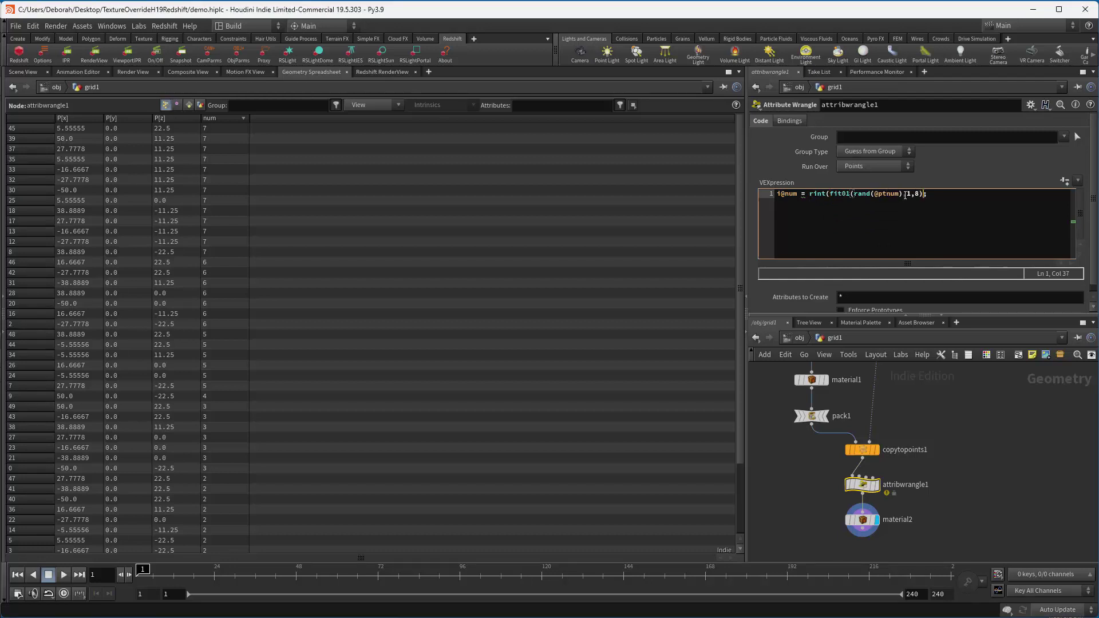
text())
click(217, 119)
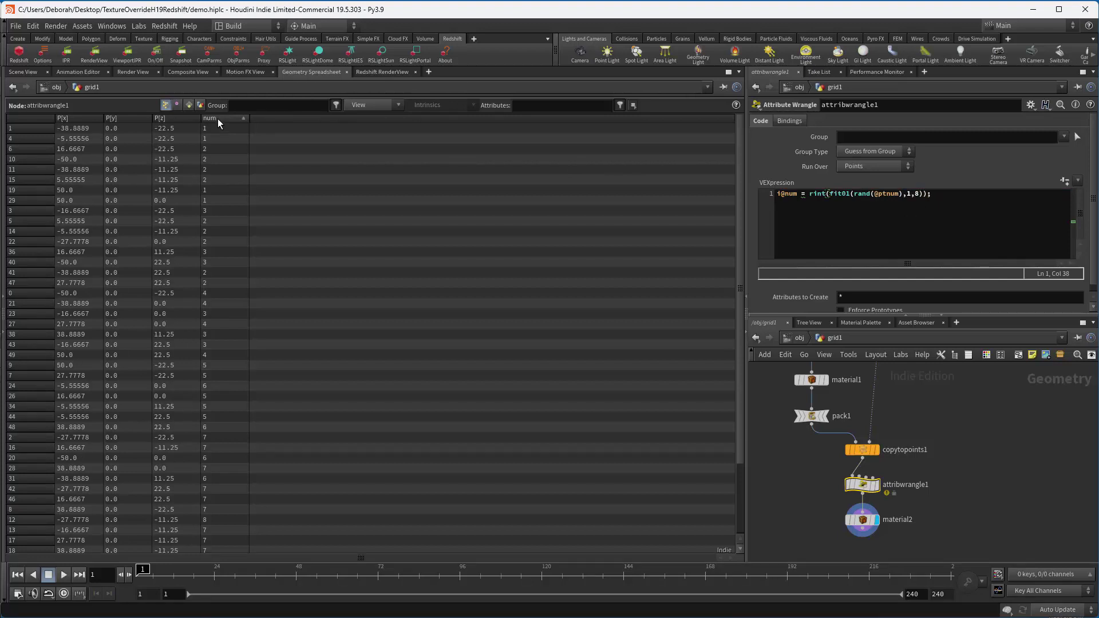
click(218, 119)
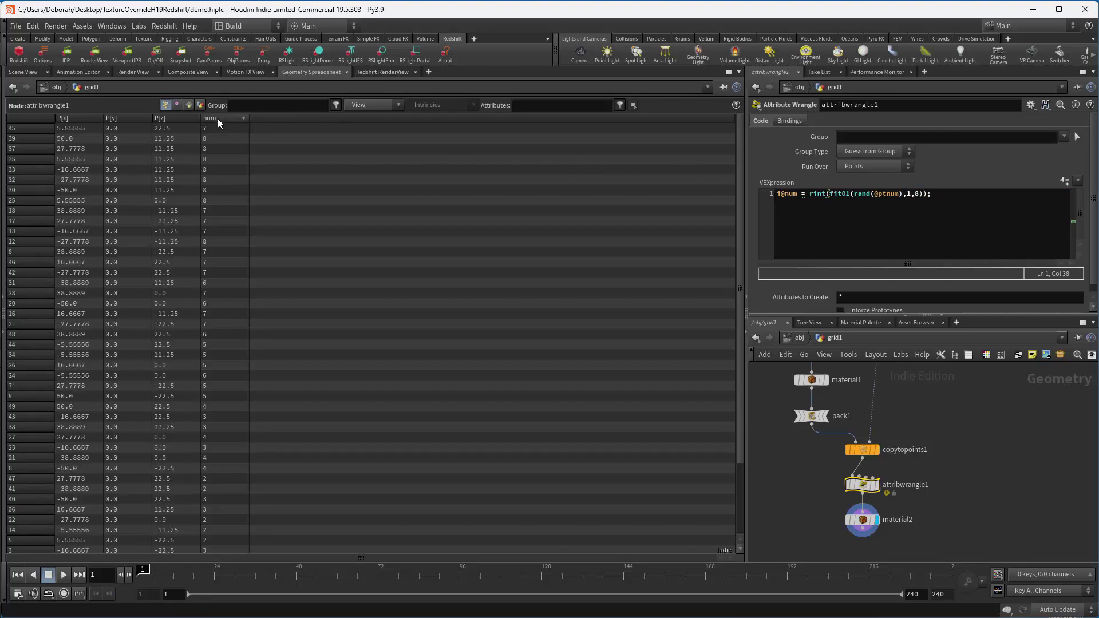
- Read the wrangle's warning in its node info and add an explicit (int) cast before rint in the num expression
click(809, 200)
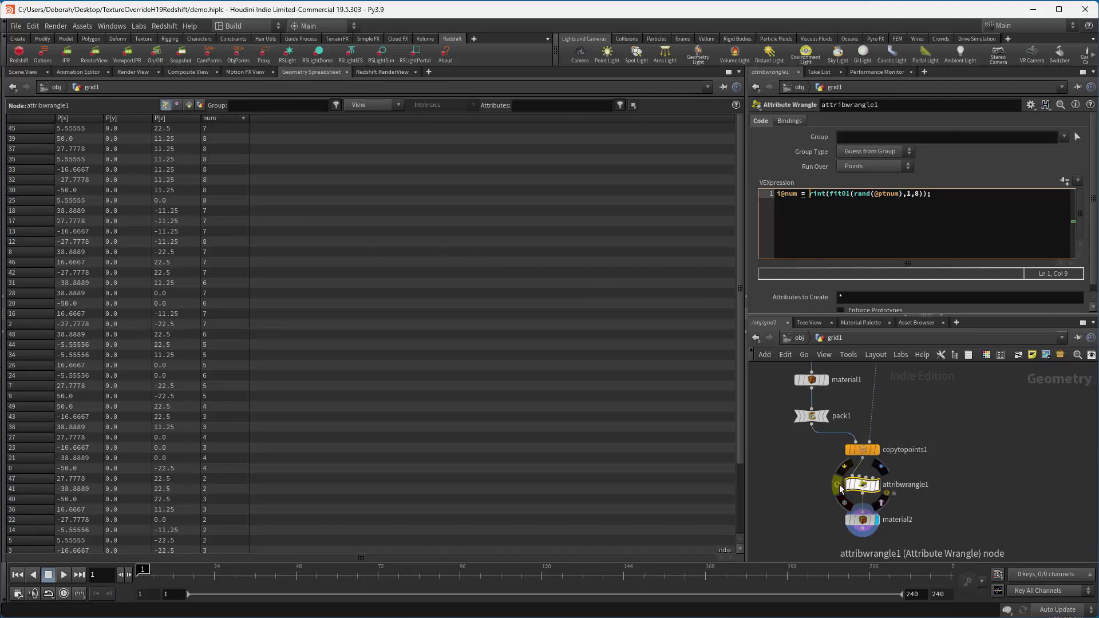
click(839, 484)
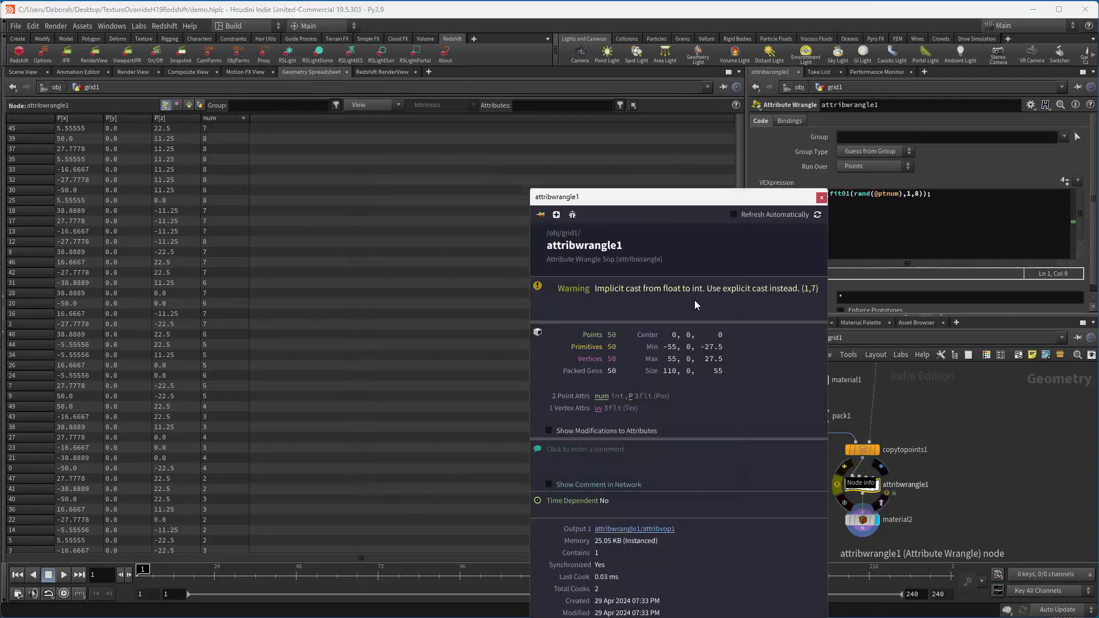
click(822, 197)
click(811, 199)
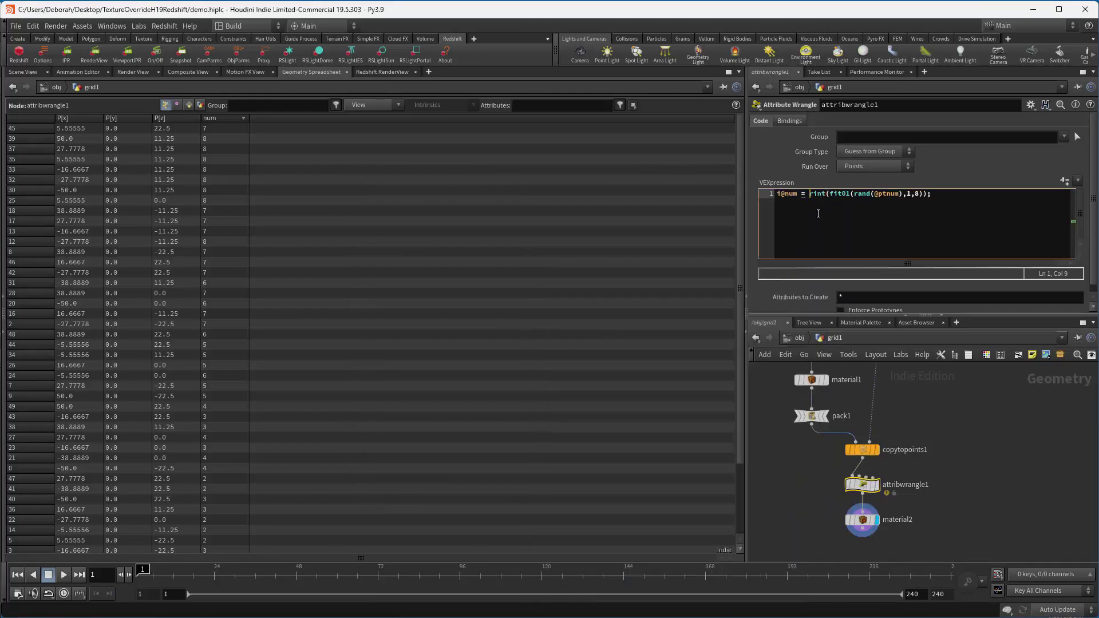
text((int))
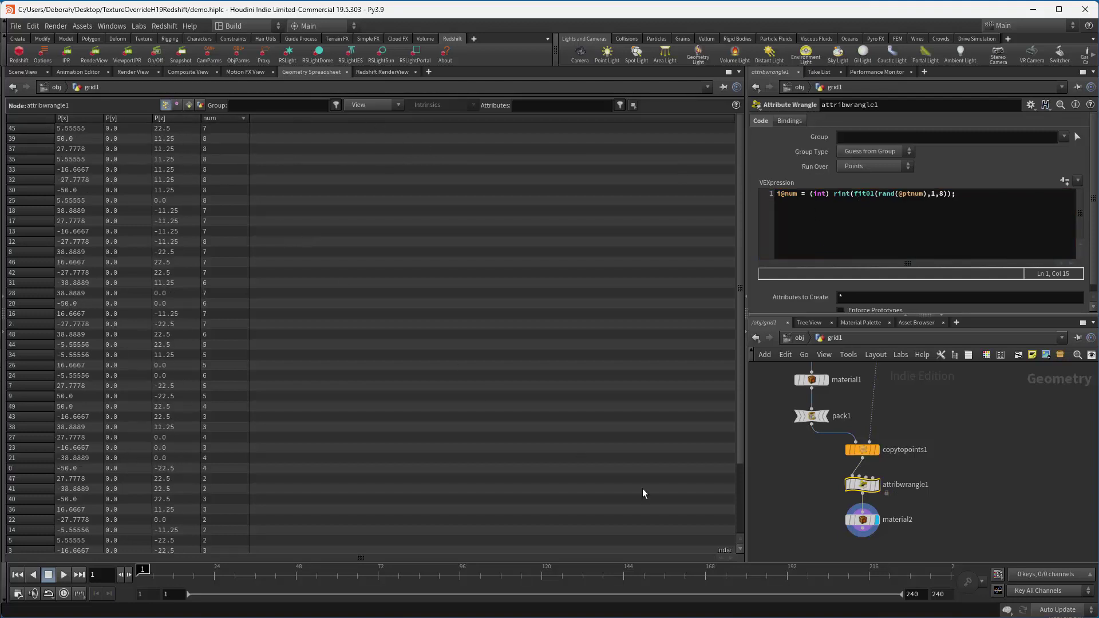
- Open material2's texfile override string for editing and replace the absolute folder path before tex/ with $HIP/
click(862, 522)
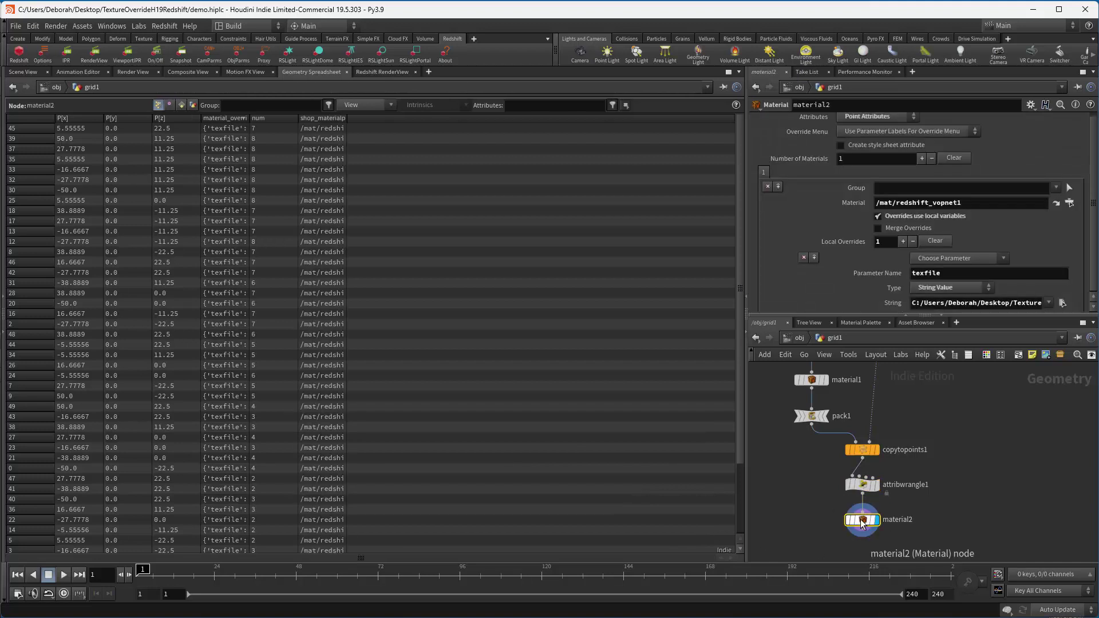
right_click(962, 304)
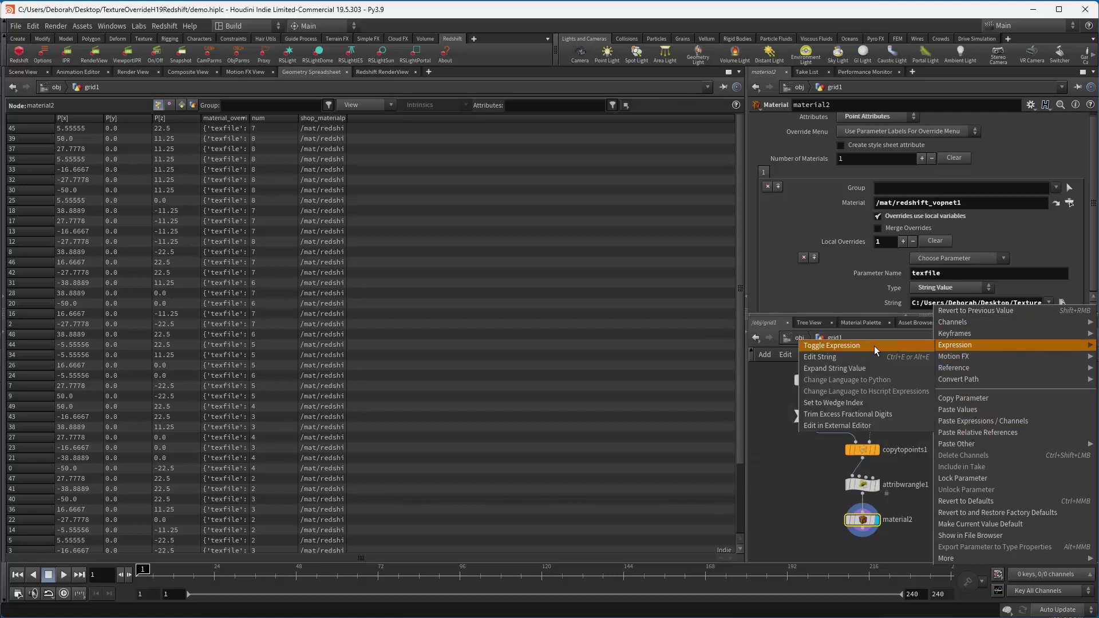
click(855, 358)
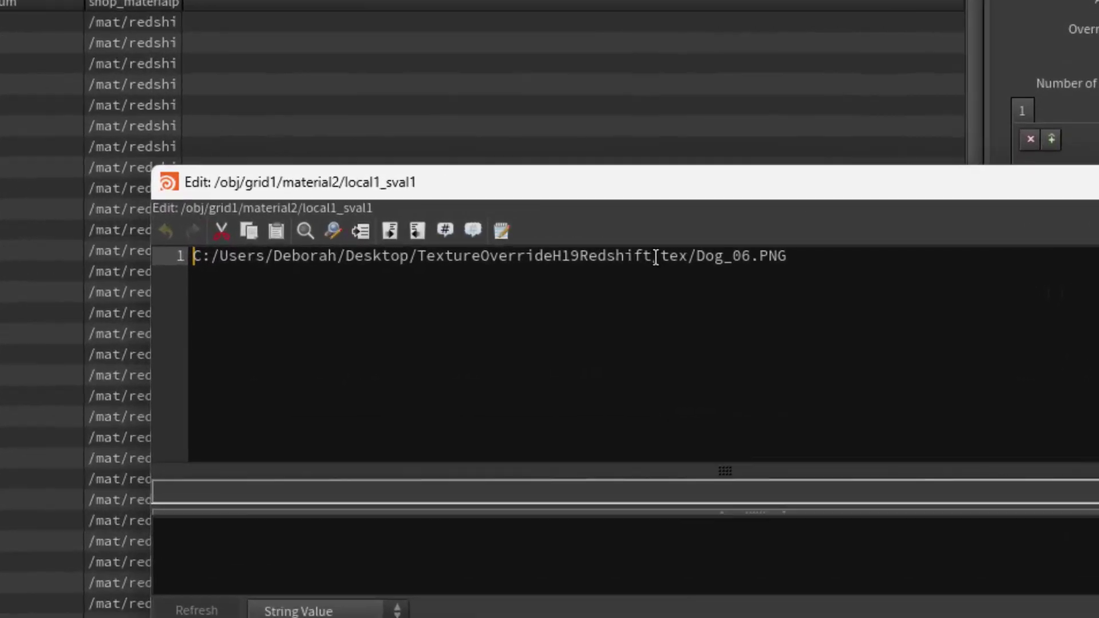
drag(584, 245, 441, 245)
drag(373, 256, 166, 252)
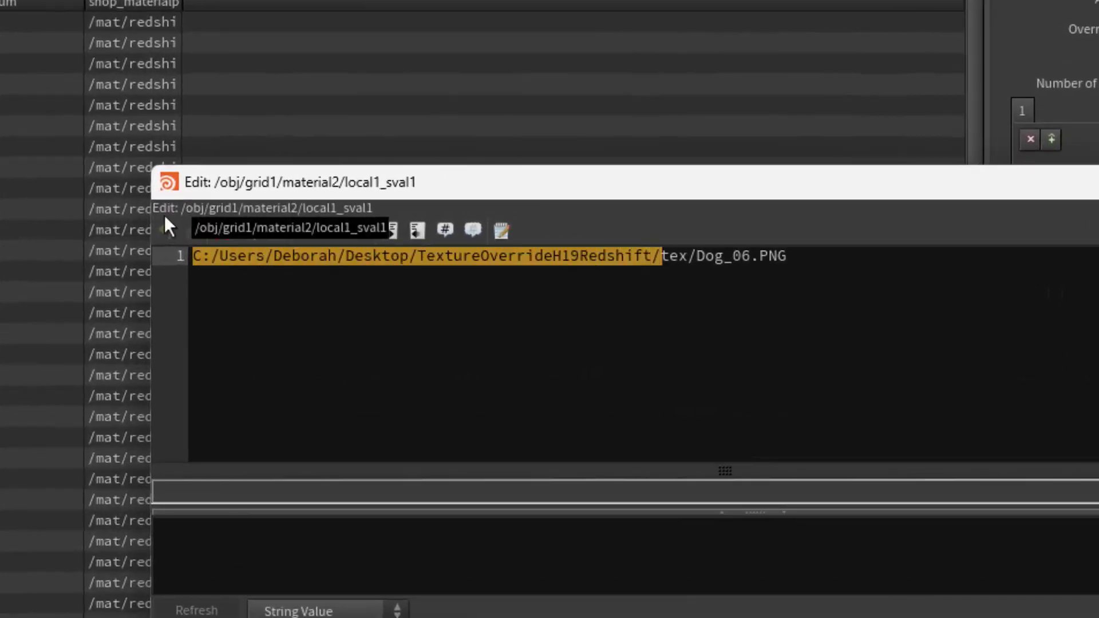
text($HIP/)
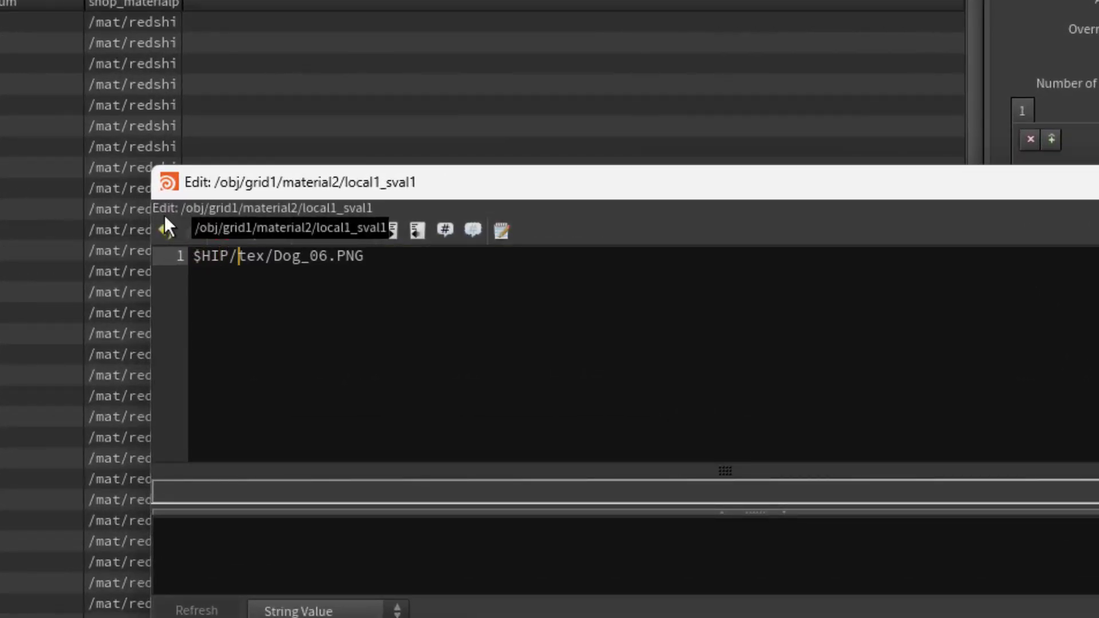
- Replace the 06 in the Dog_06.PNG file name with a backtick-enclosed expression starting padzero(2,
click(329, 256)
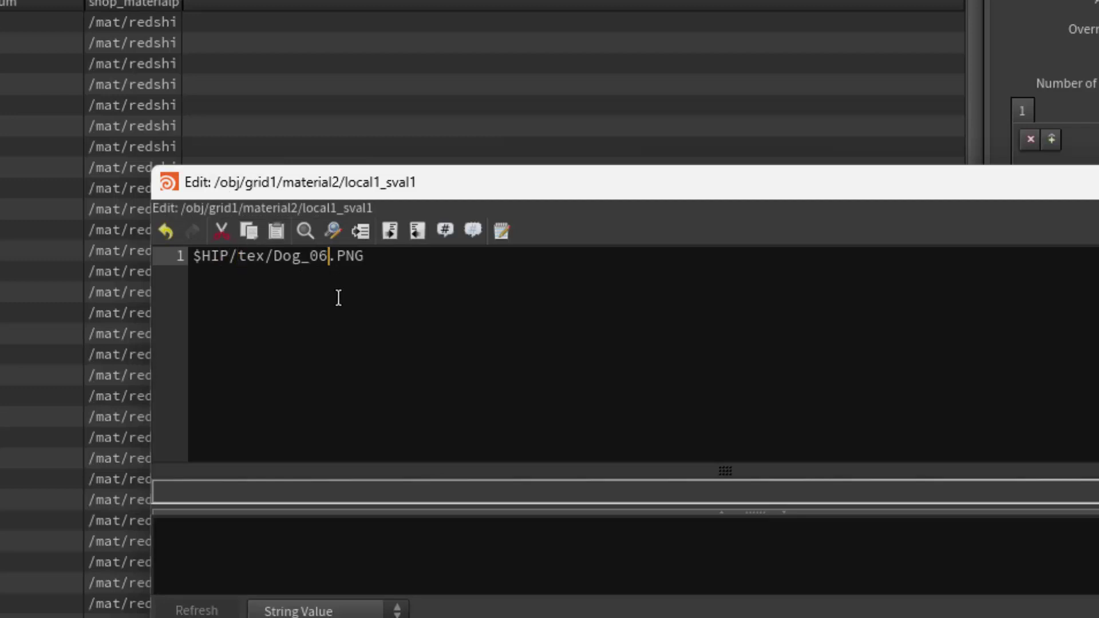
key(BackSpace)
key(BackSpace)
text(`)
text(`)
click(320, 257)
text(padzero)
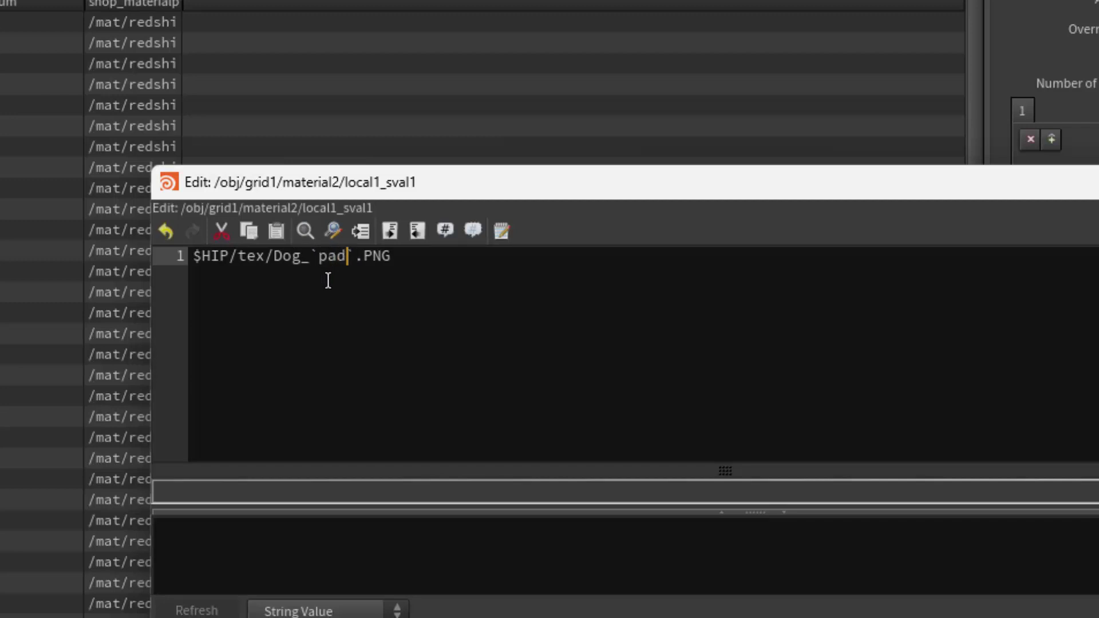
text((2,)
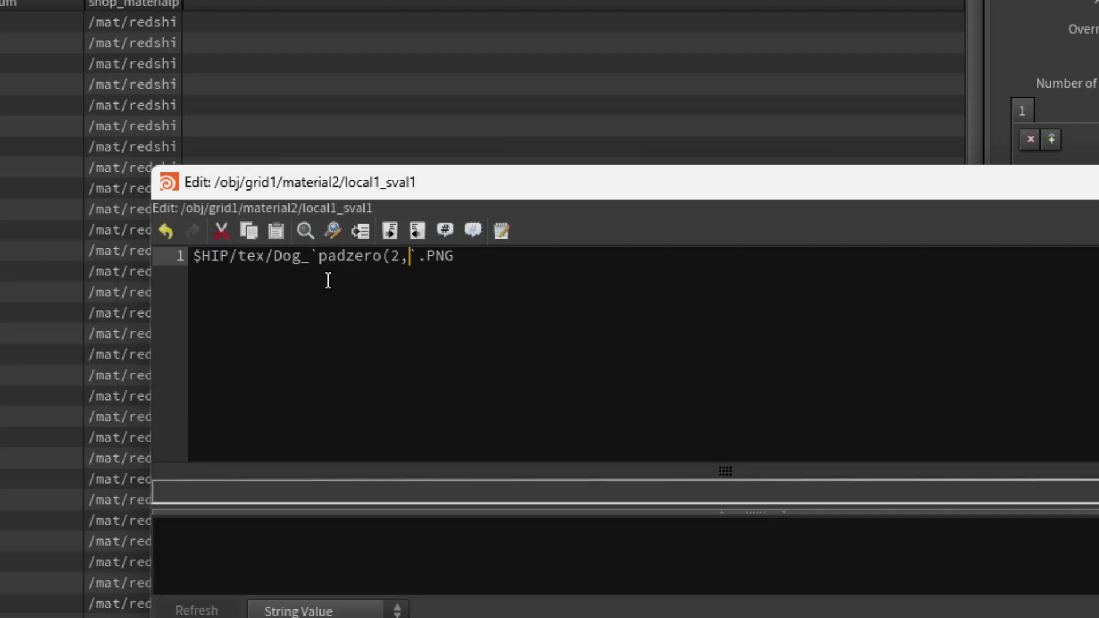
- Complete the padzero expression with point("../attribwrangle1",$PT,"num",0)) before the closing backtick and accept the edited string
text(point(")
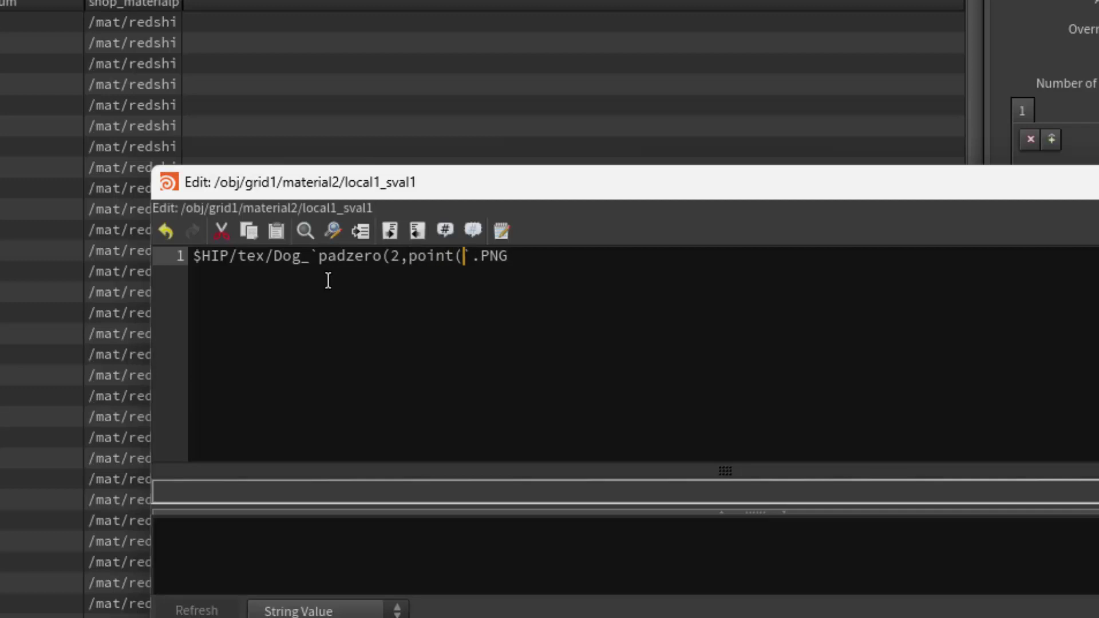
text(../)
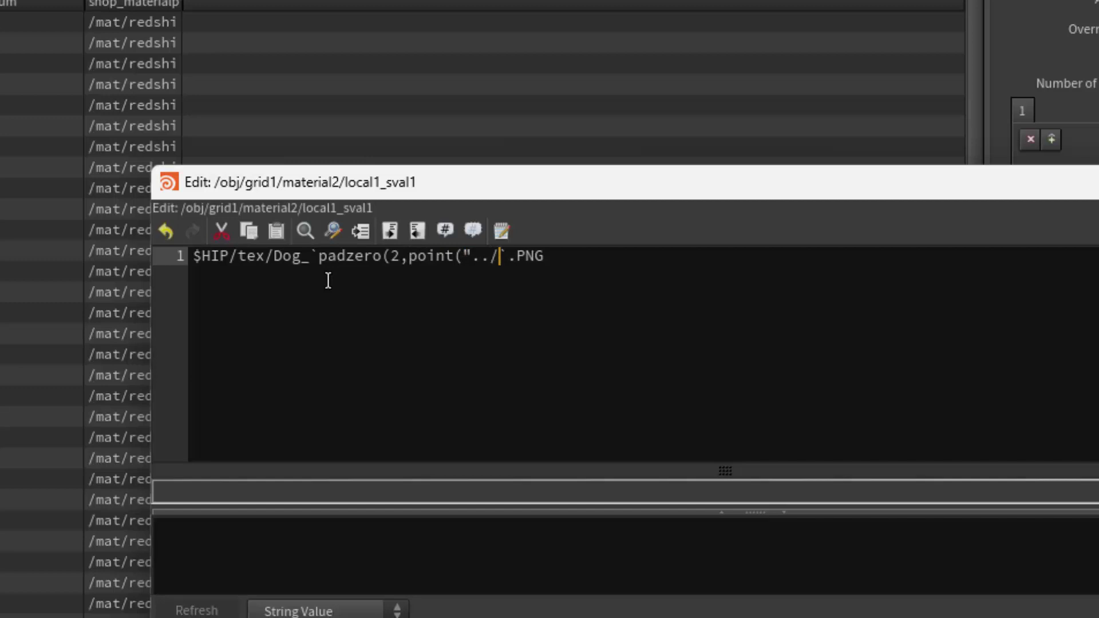
text(att)
text(ribwrang)
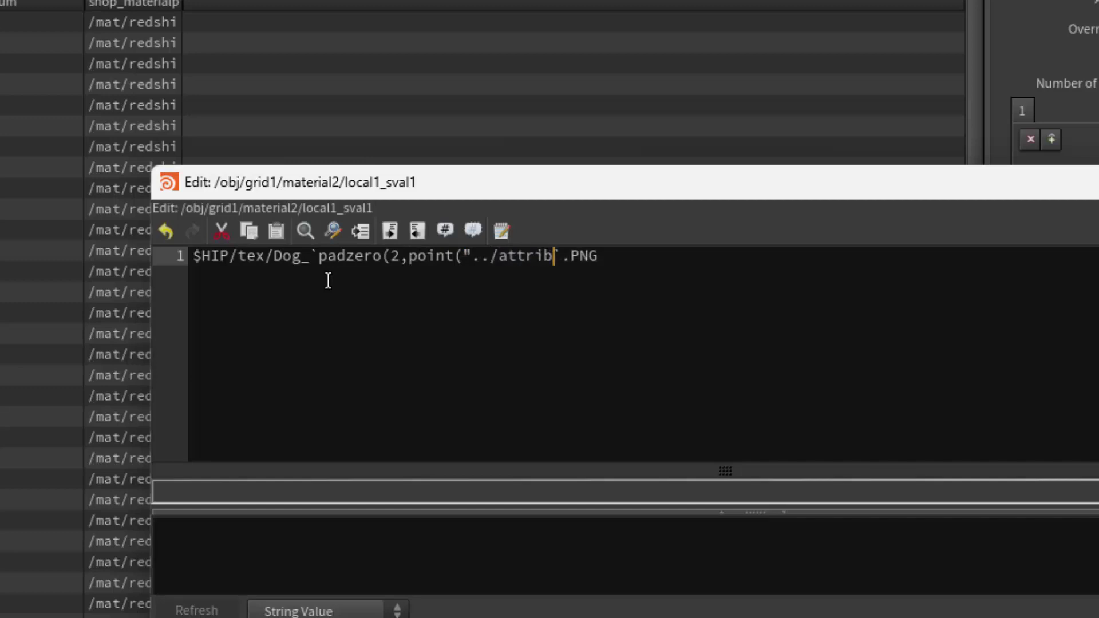
text(le1",)
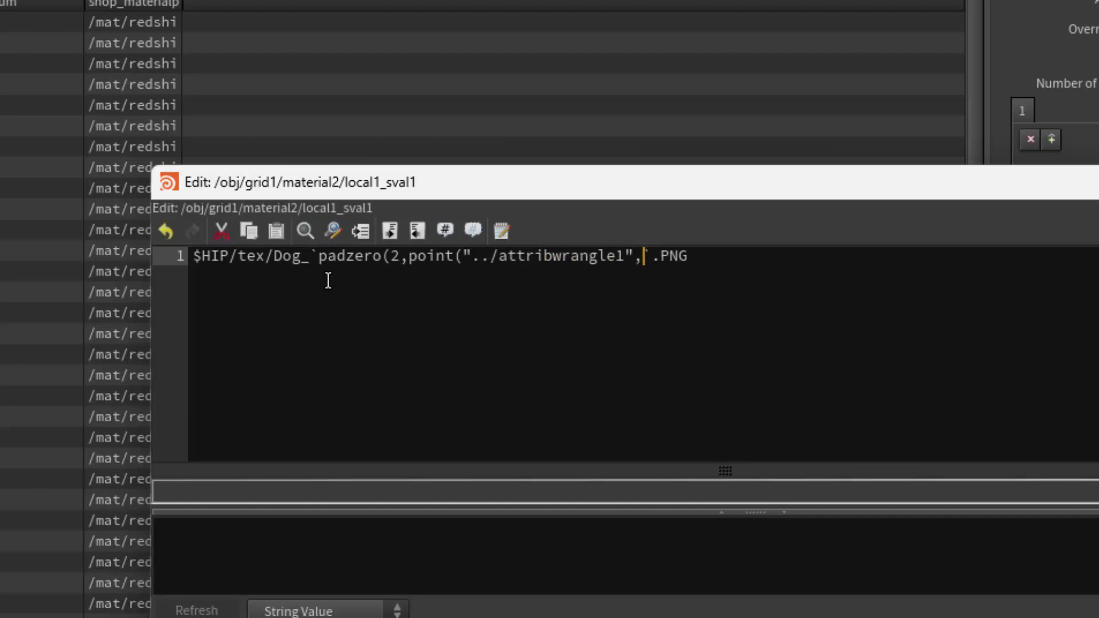
text($PT,)
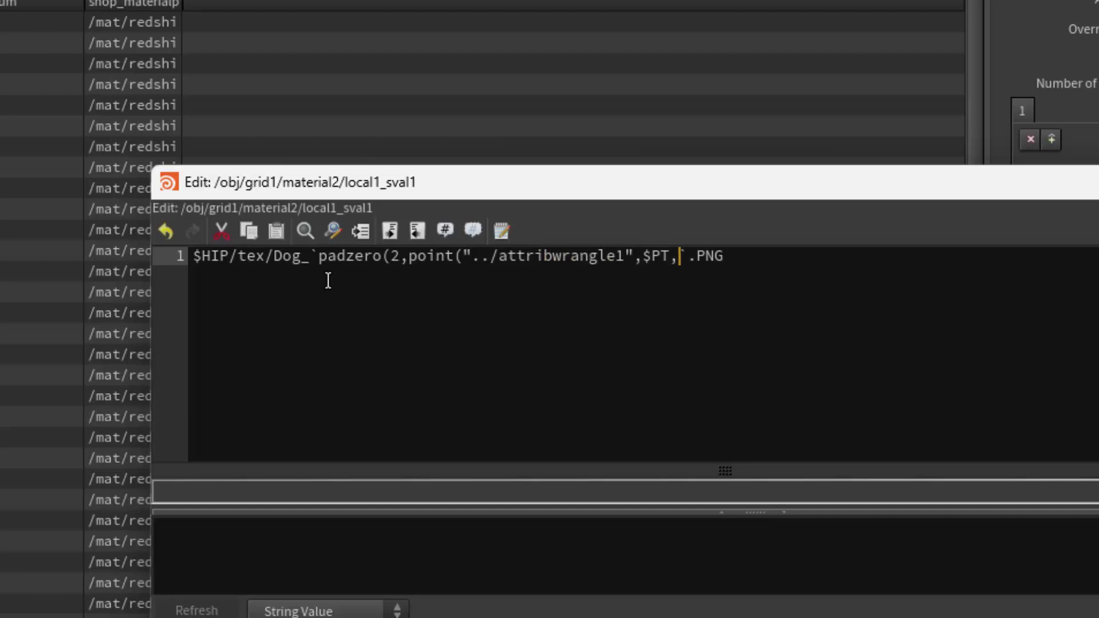
text(")
text(num",0)
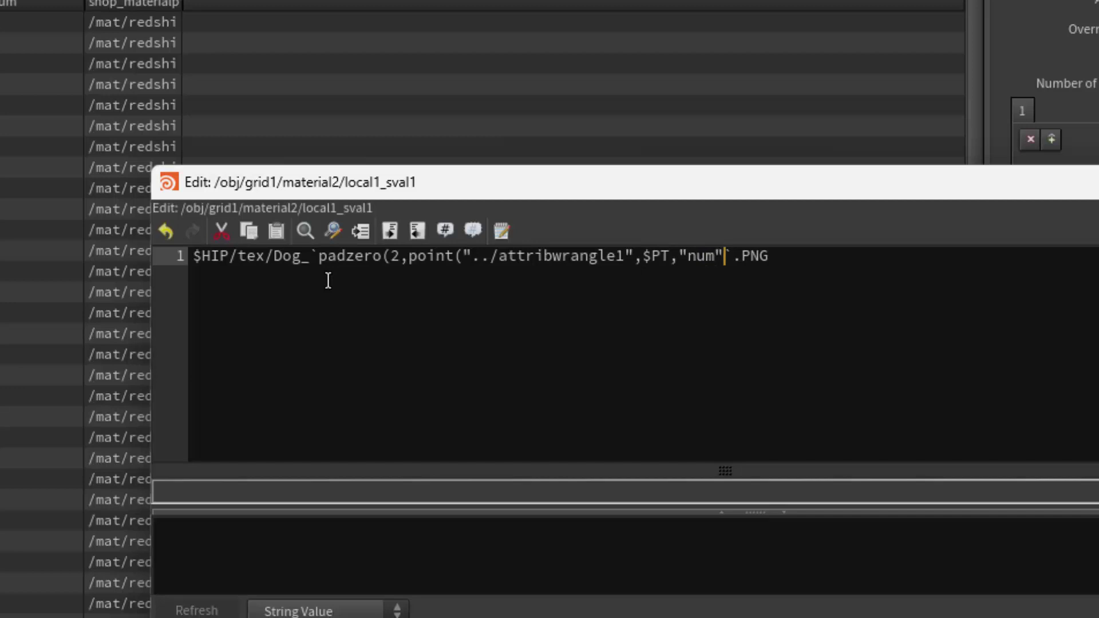
text())
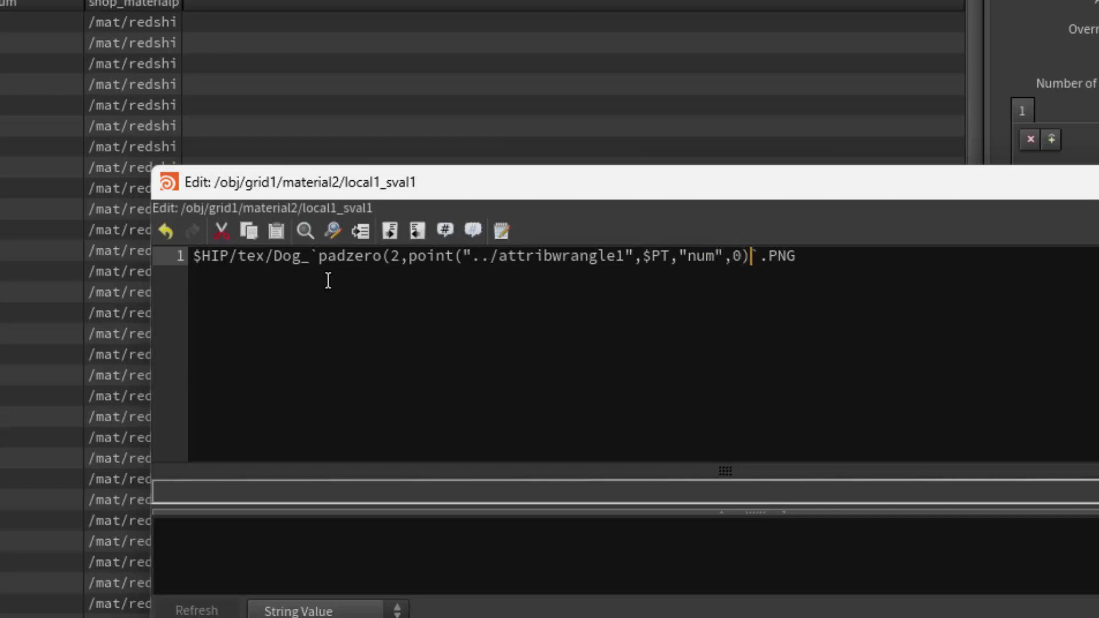
text())
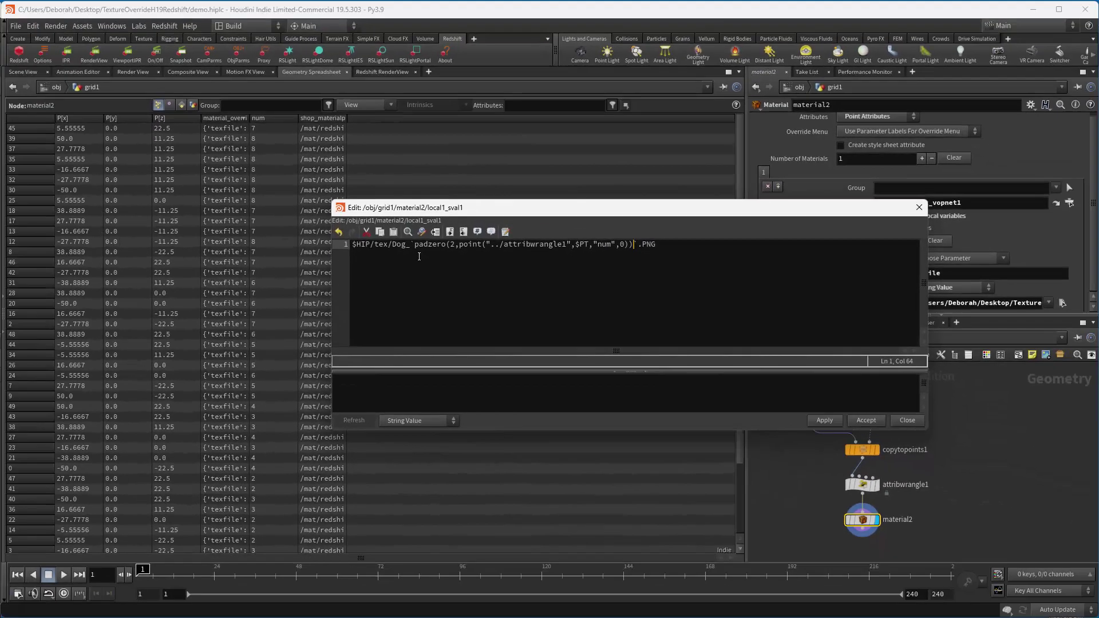
click(829, 420)
click(867, 420)
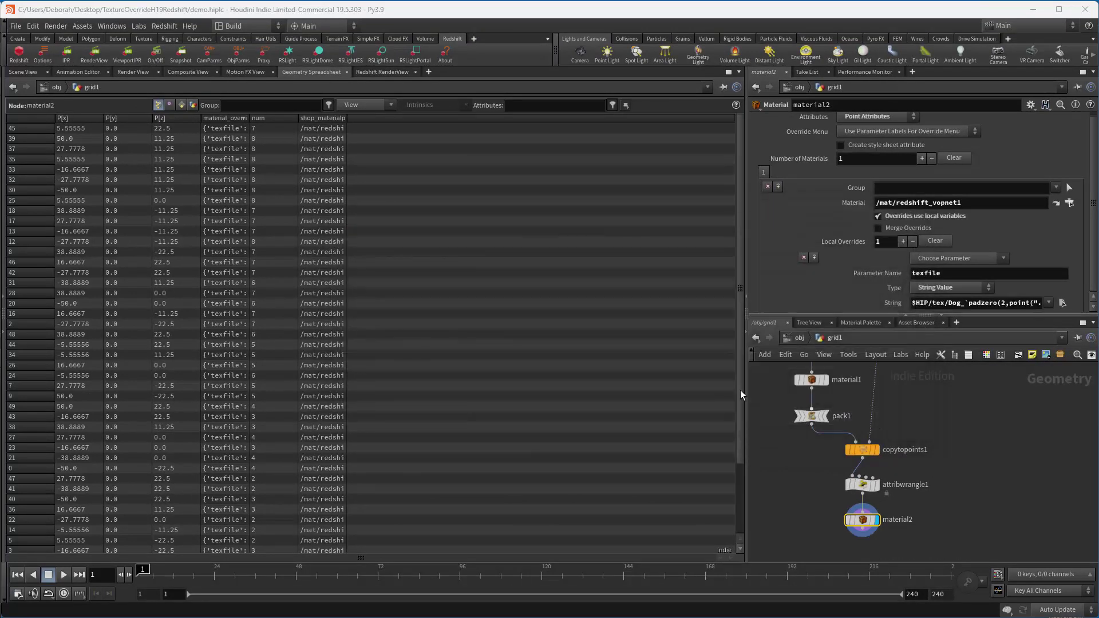
- Widen the material_override column to compare each point's texture path with num, and start a Redshift render to check the squares
drag(250, 118, 615, 159)
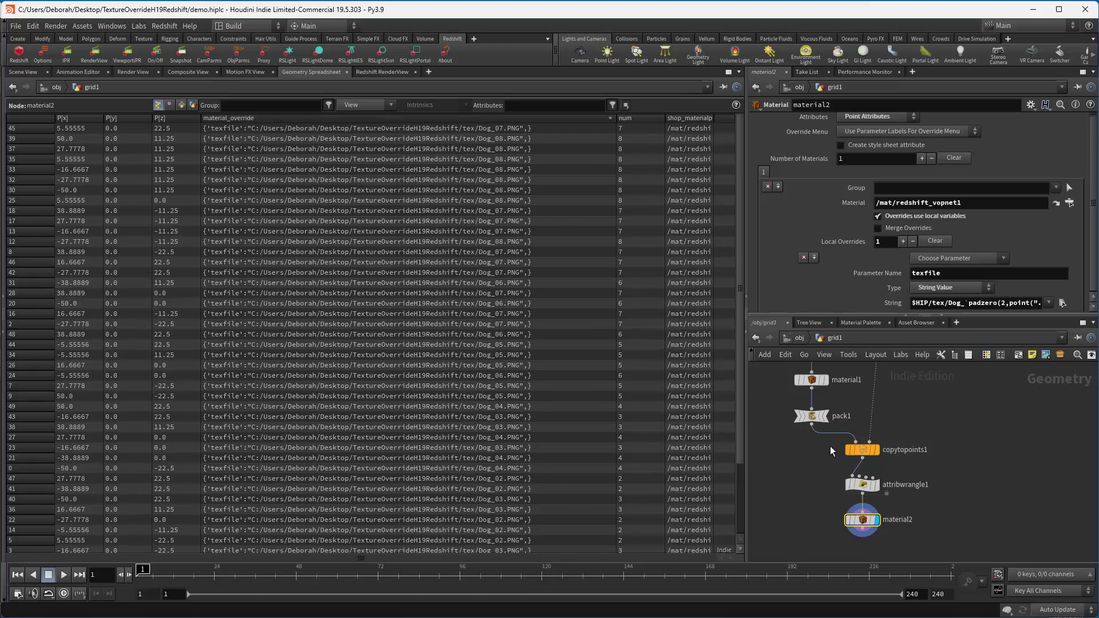
click(367, 71)
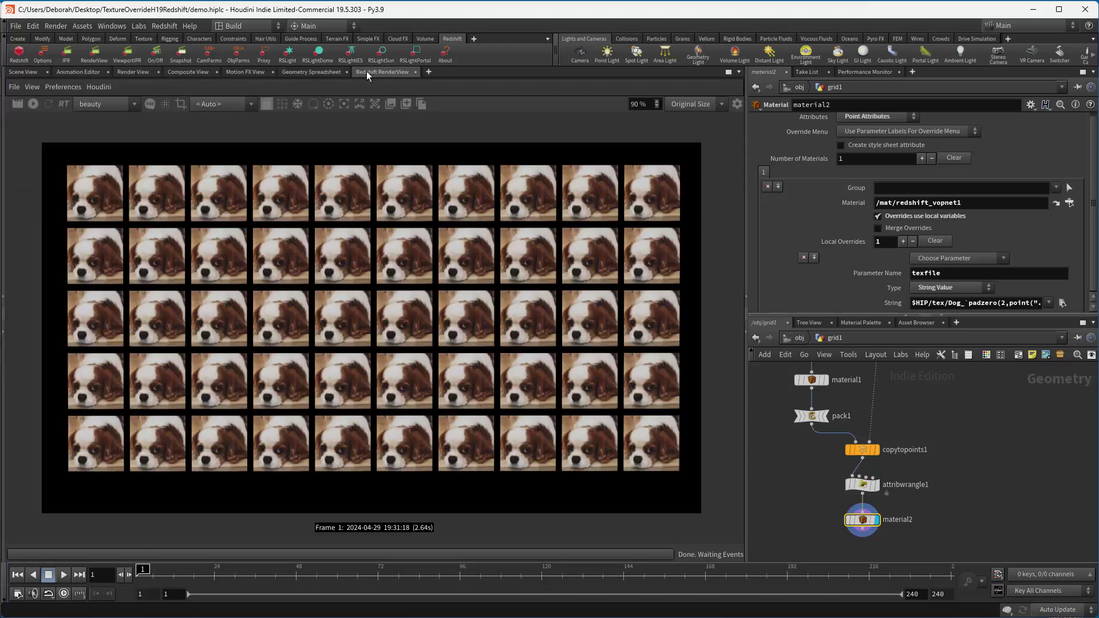
click(35, 101)
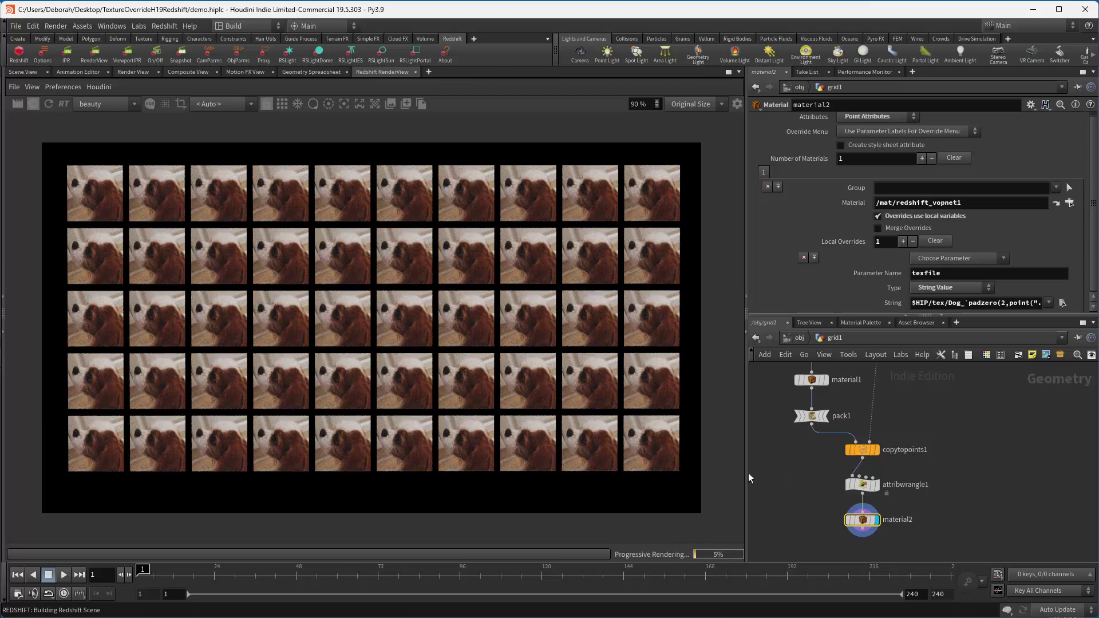
scroll(902, 166, up, 1)
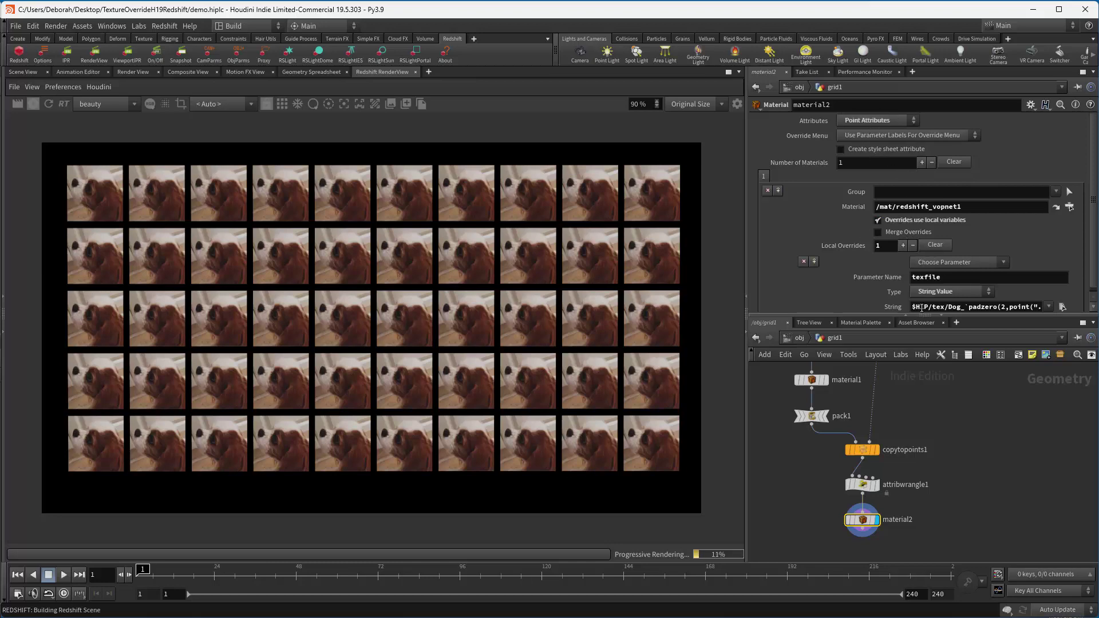
click(296, 67)
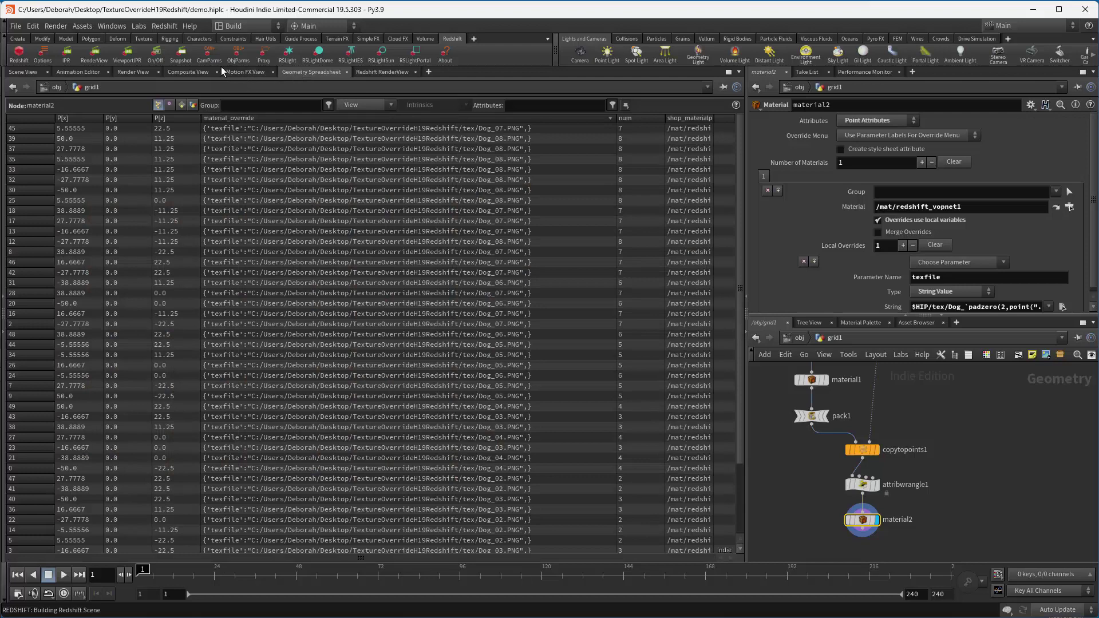
click(26, 69)
click(353, 72)
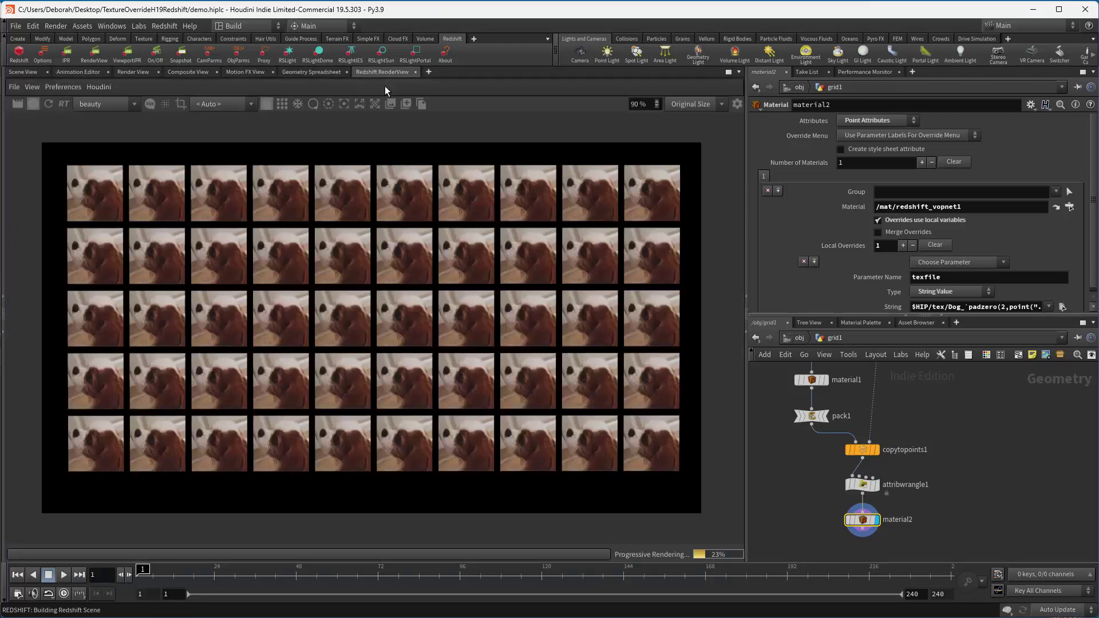
- Stop the render, enable Instance SOP Level Packed Primitives in the grid1 object's Redshift instancing settings, and render again
click(800, 338)
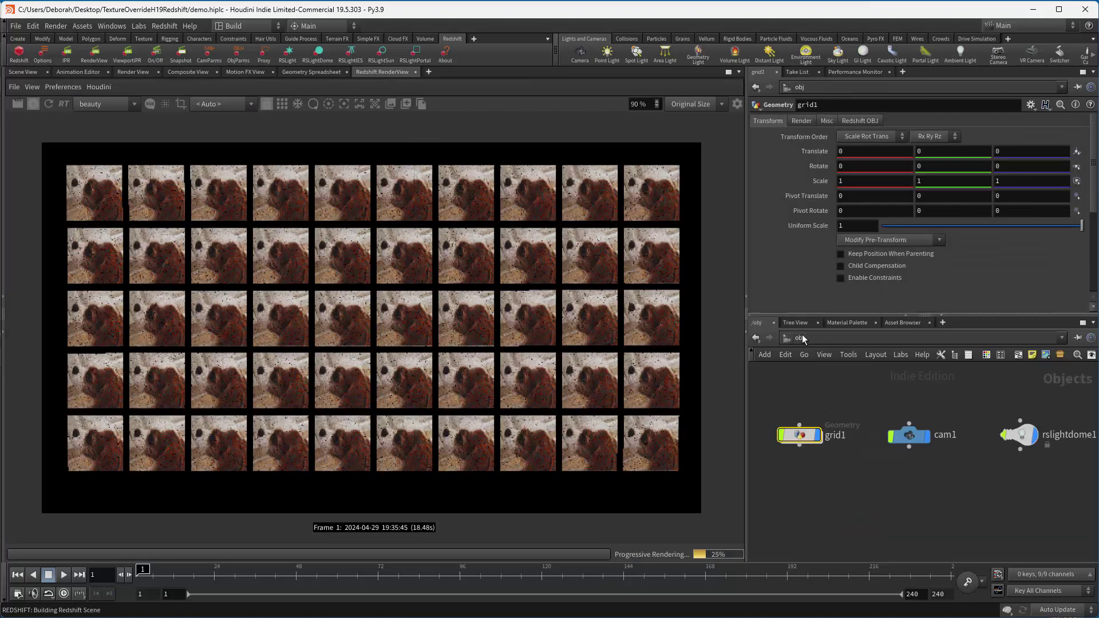
click(48, 103)
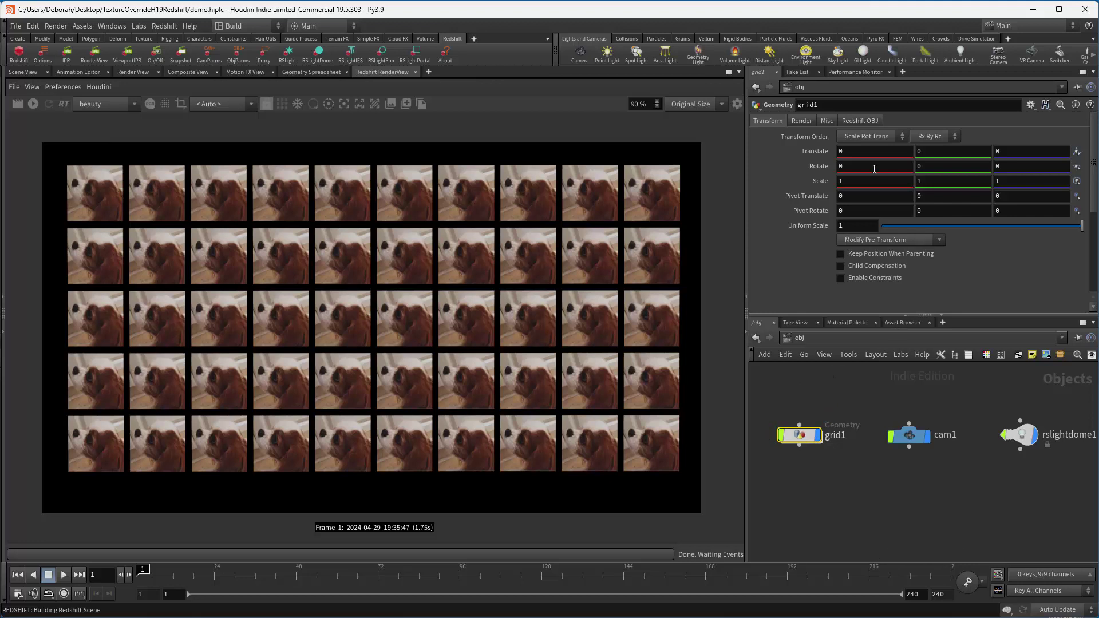
click(864, 120)
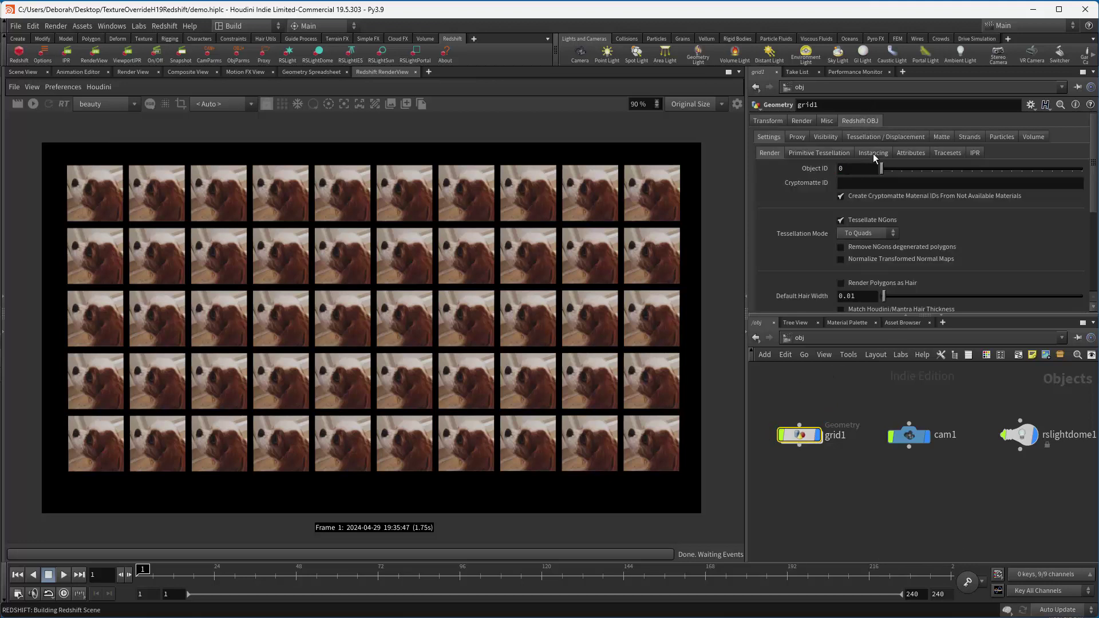
click(873, 154)
click(872, 168)
click(873, 179)
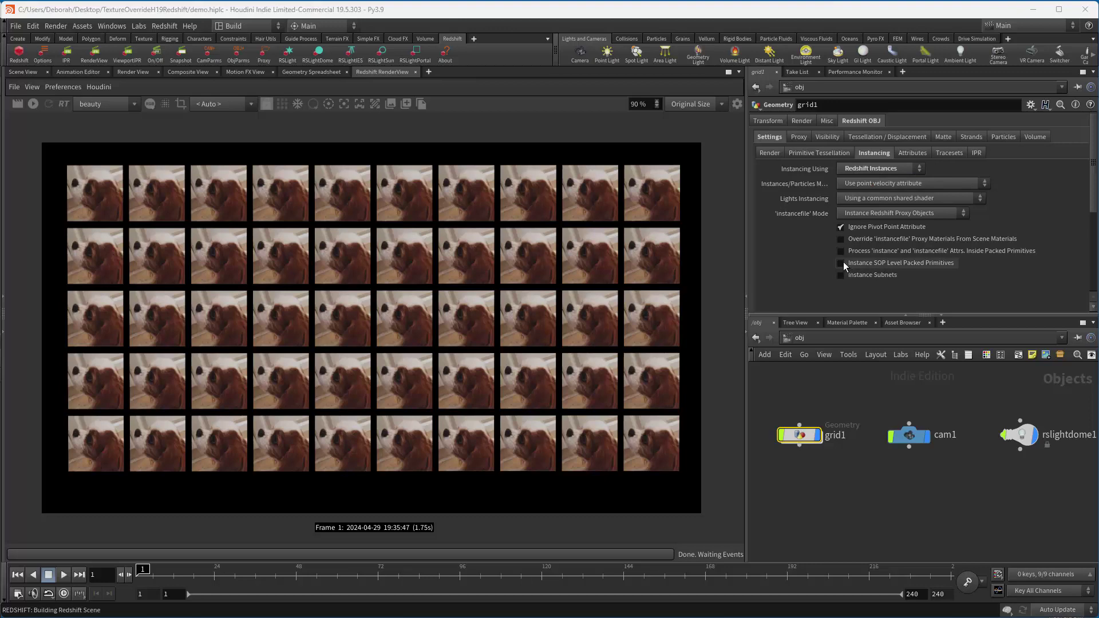
click(841, 263)
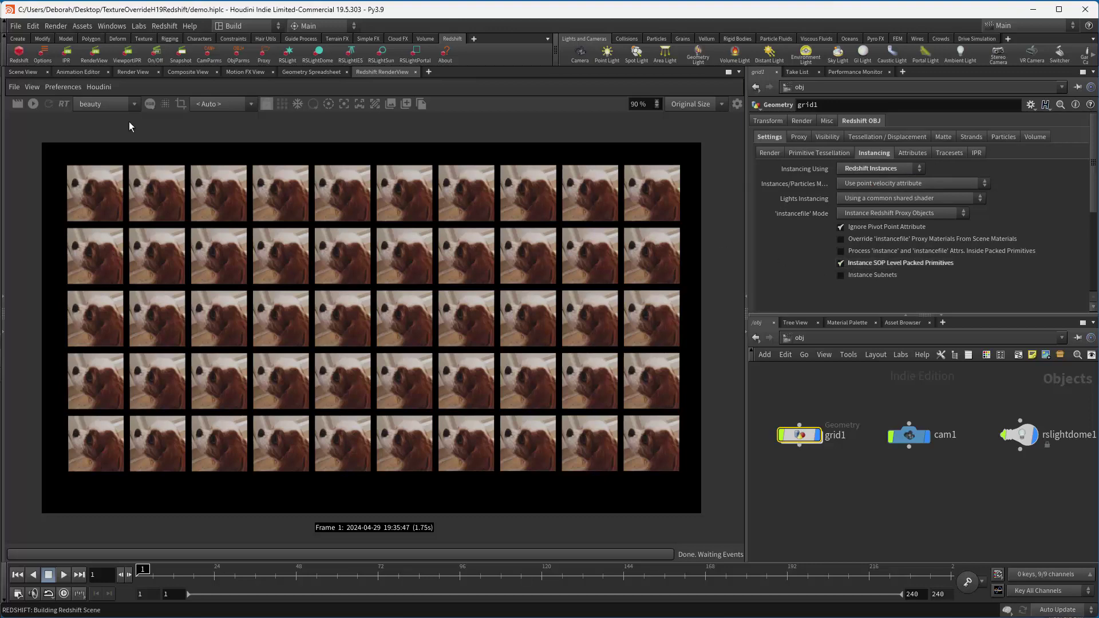
click(36, 102)
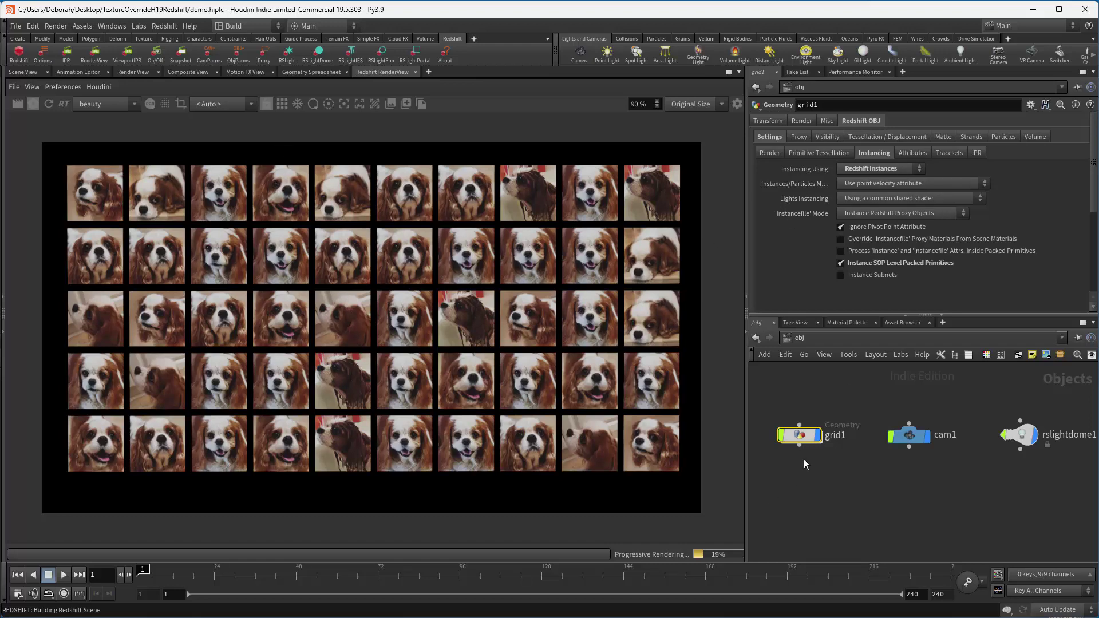
- Return inside grid1, switch to the browser to view the Texture Override entry with its Redshift zip(H19.5), and look through the Houdini Overview page
double_click(800, 435)
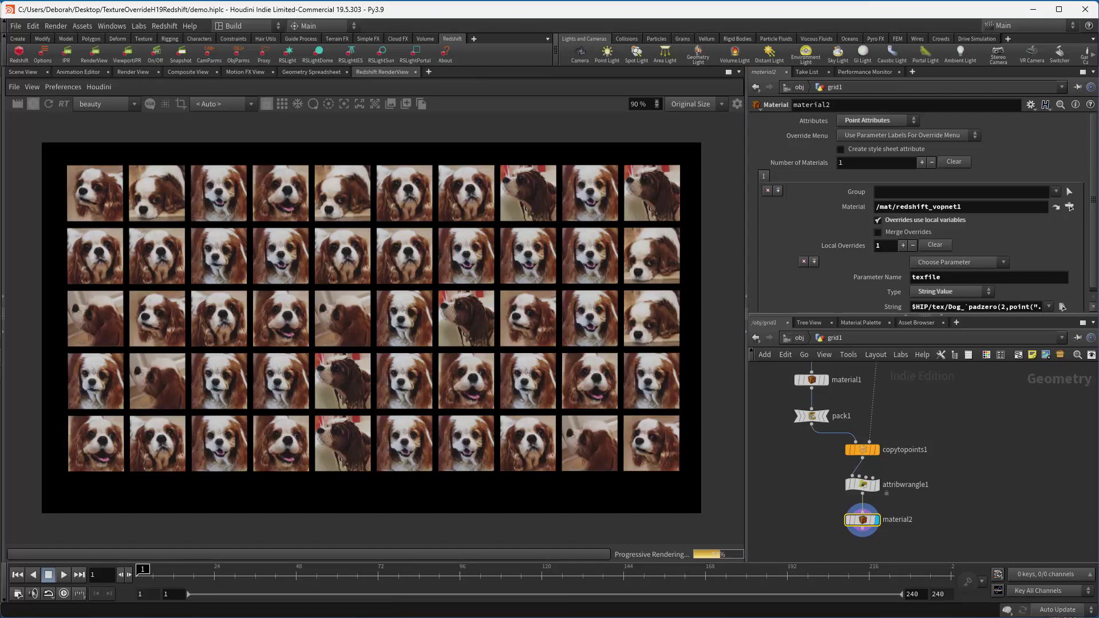
click(263, 598)
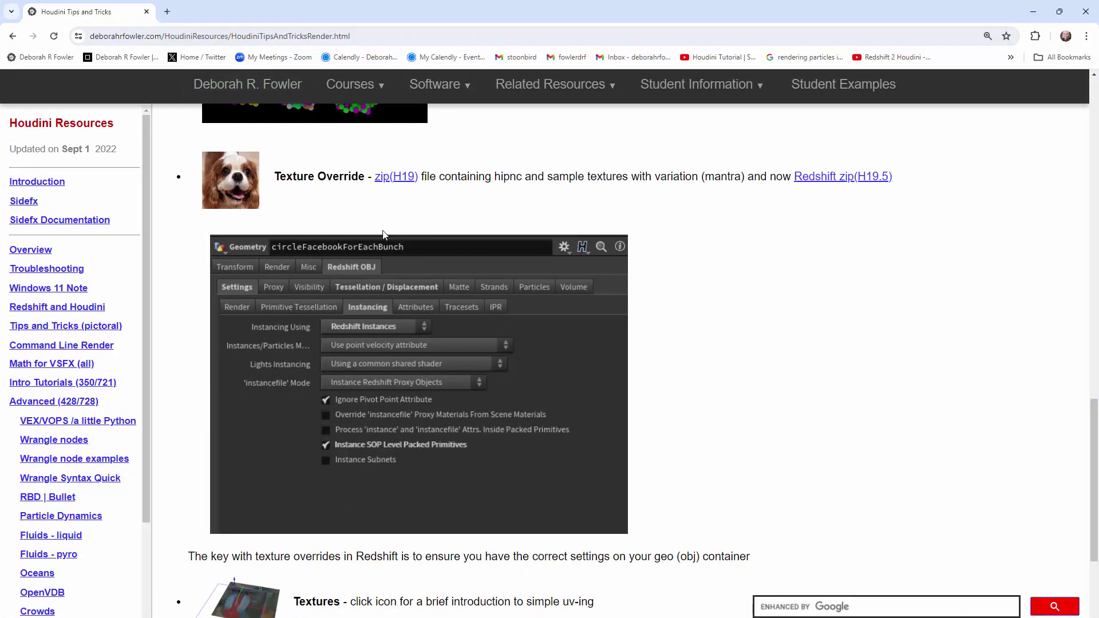
click(843, 181)
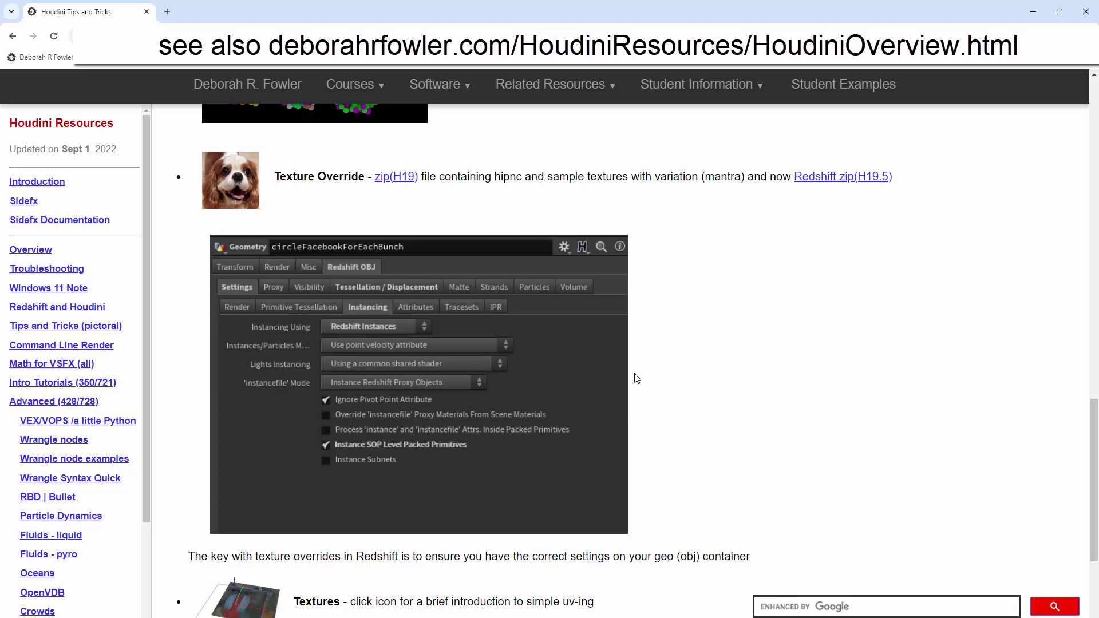
click(49, 252)
scroll(387, 410, down, 2)
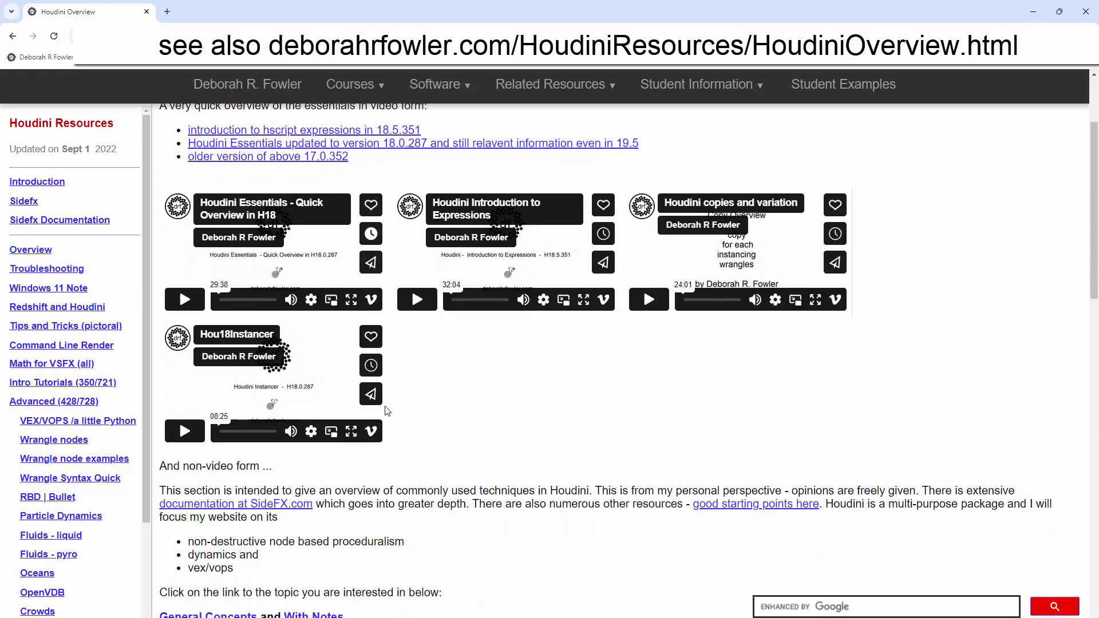
scroll(386, 410, down, 3)
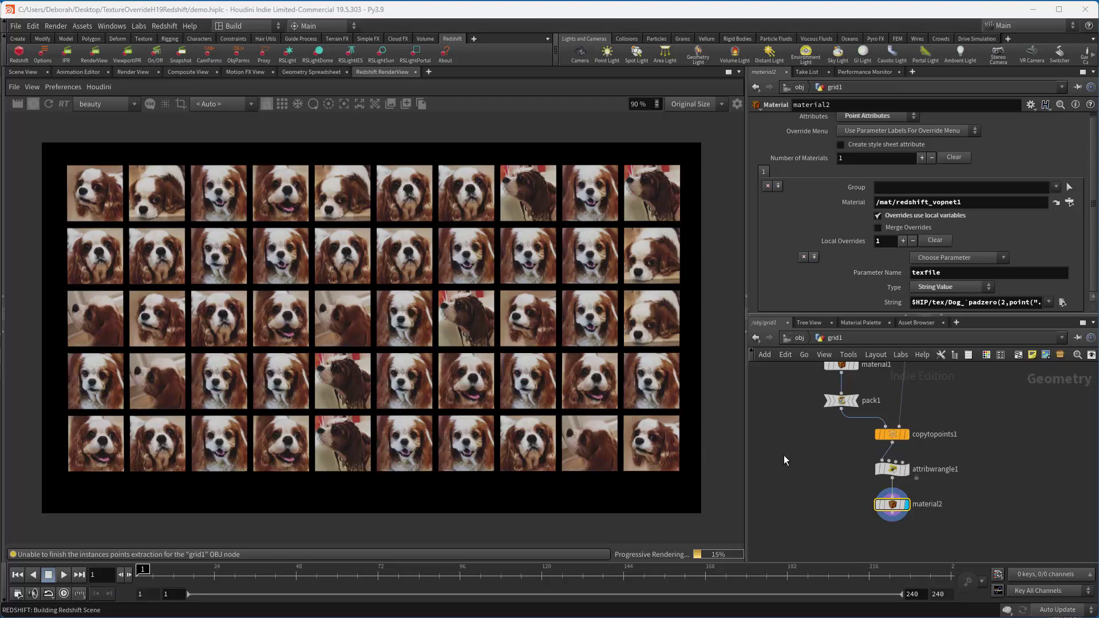
- Switch back to Houdini and inspect the string value of material2's texfile override
click(932, 302)
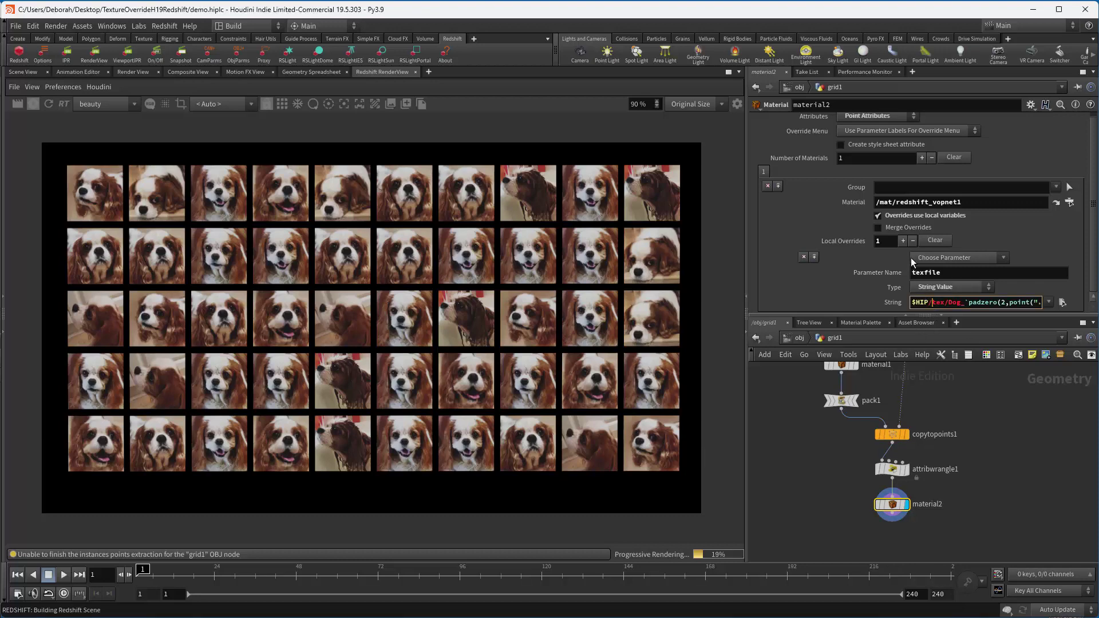
- Check the full texfile expression of material2 in an expanded editor, then close the Redshift RenderView and show the scene viewport
key(alt+e)
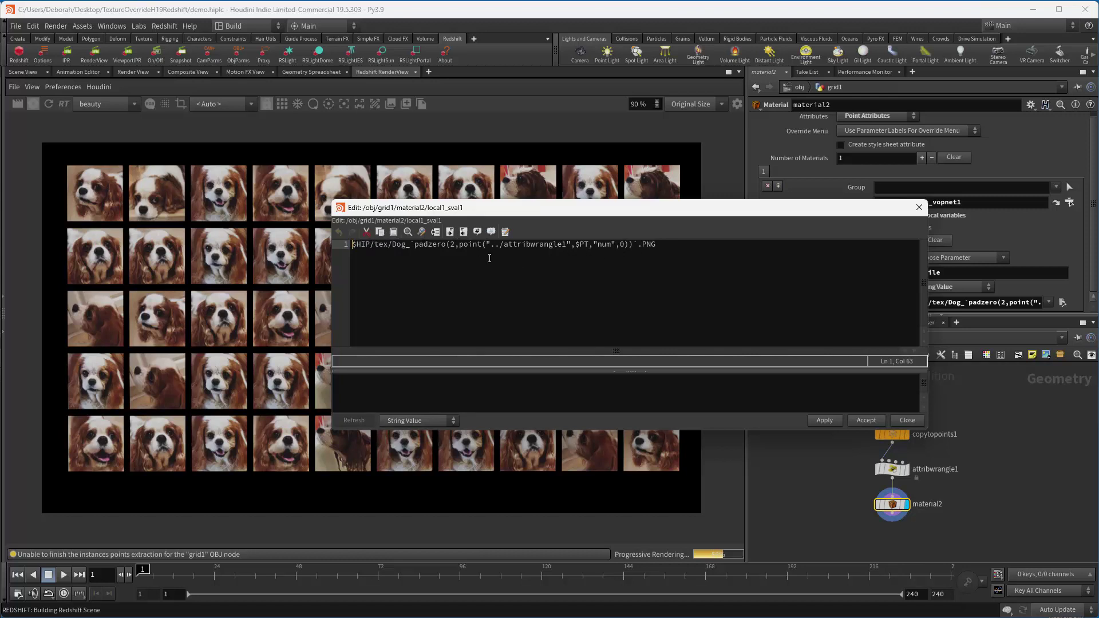
click(870, 423)
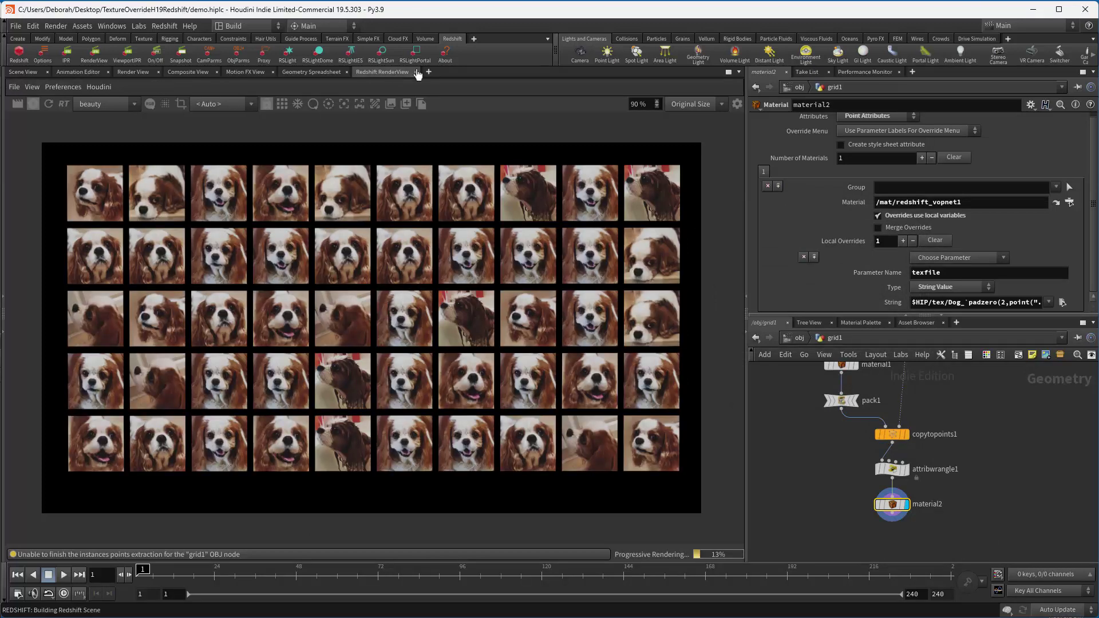
click(416, 72)
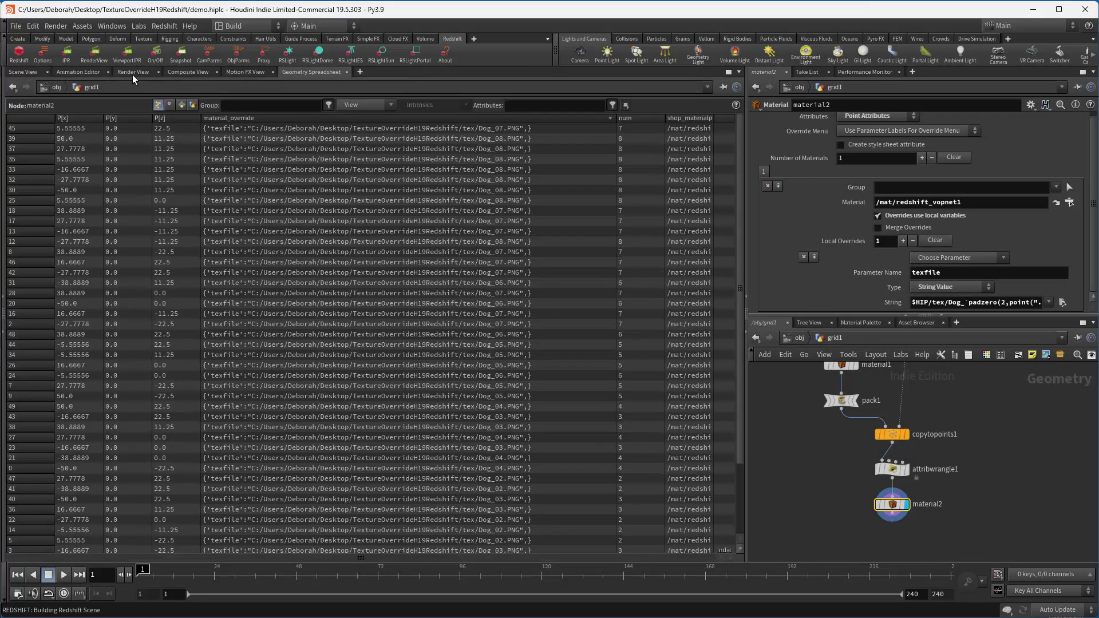
click(25, 73)
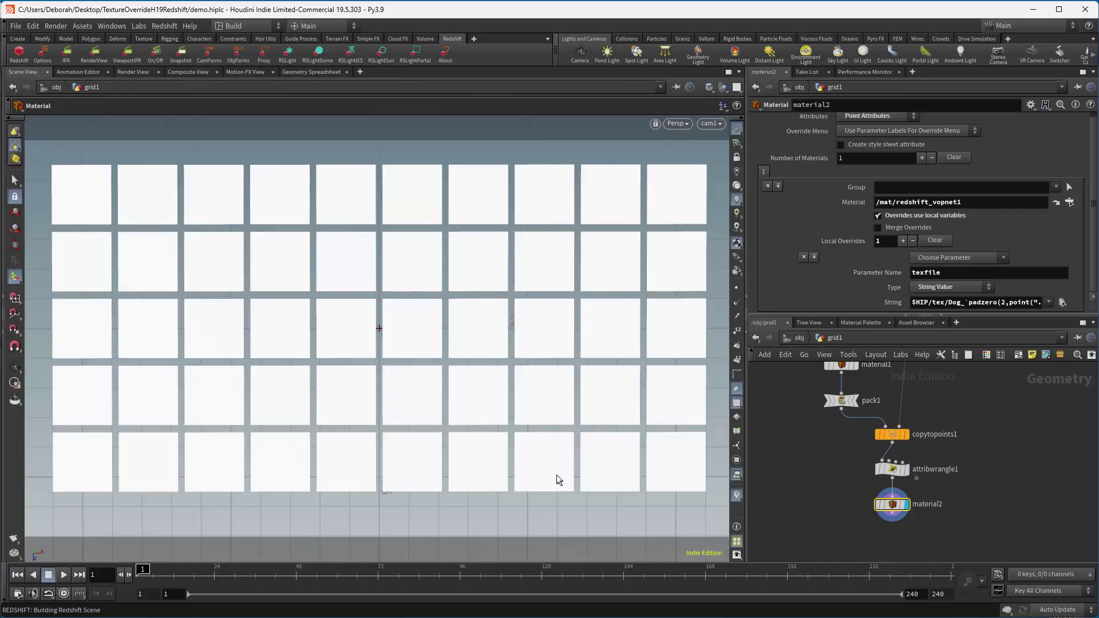
middle_drag(832, 435, 830, 519)
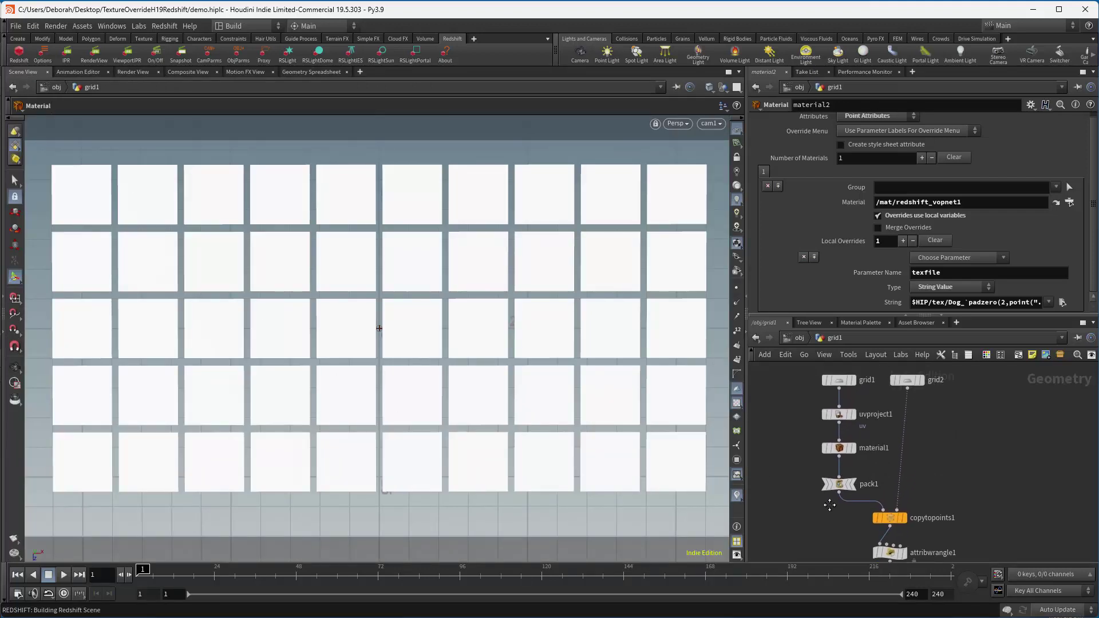
scroll(807, 493, down, 1)
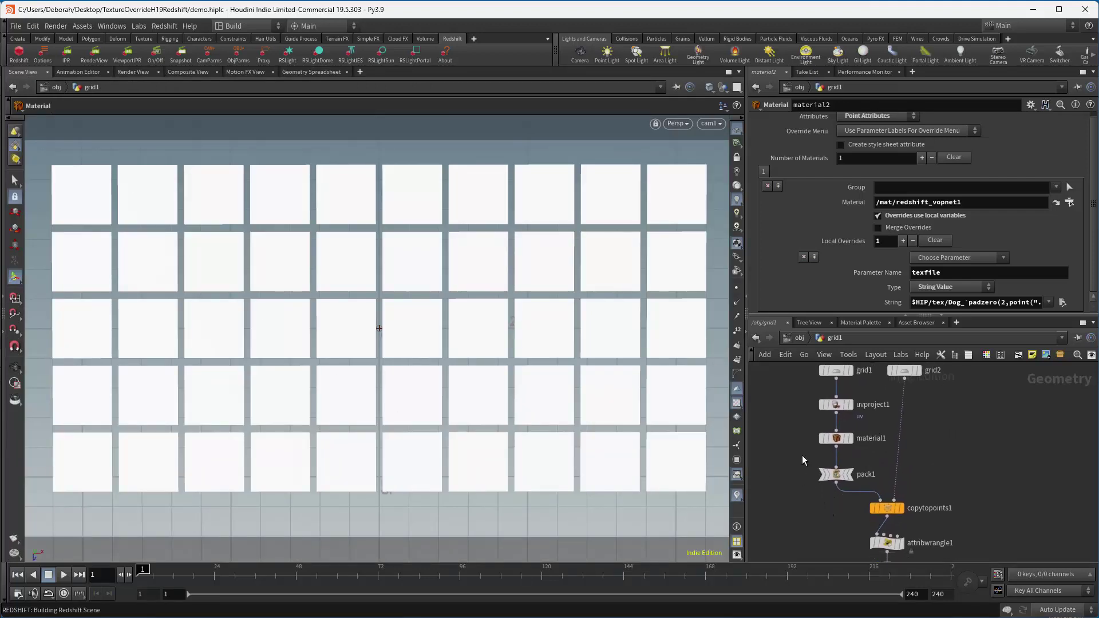
- Add a Principled Shader from the material gallery to /mat and set its base color to white (1, 1, 1)
click(861, 322)
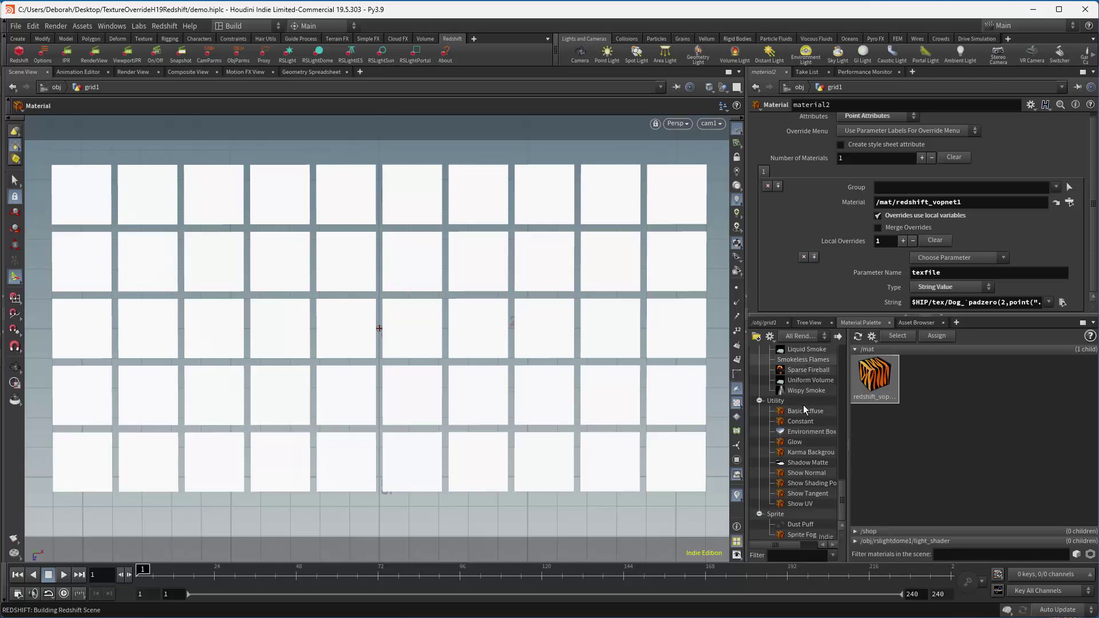
drag(839, 502, 936, 387)
click(937, 387)
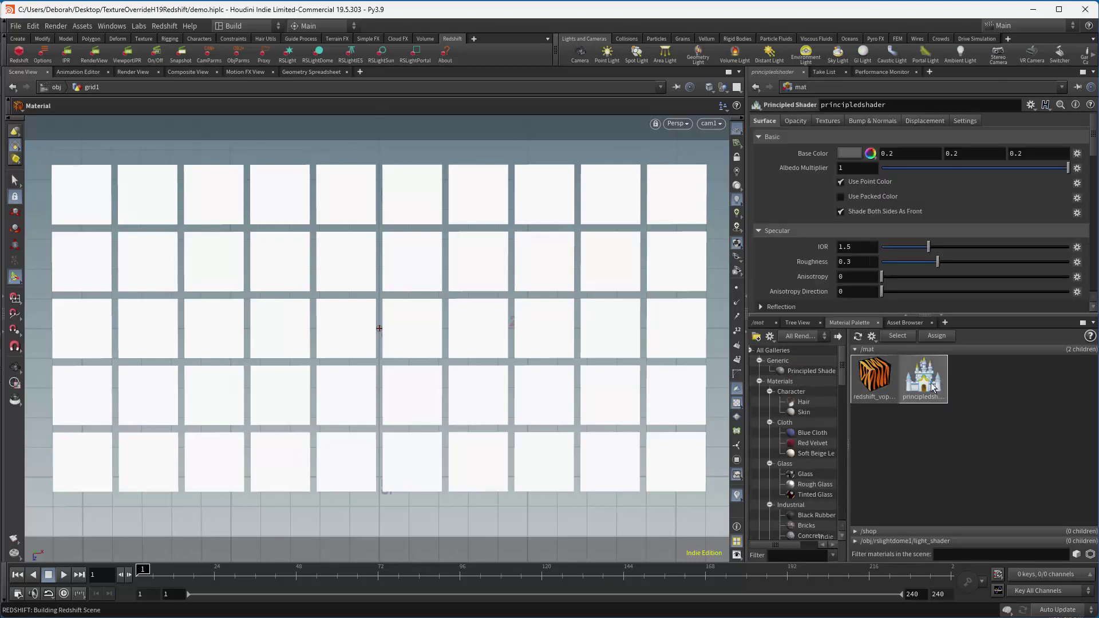
click(849, 153)
click(999, 128)
click(1007, 35)
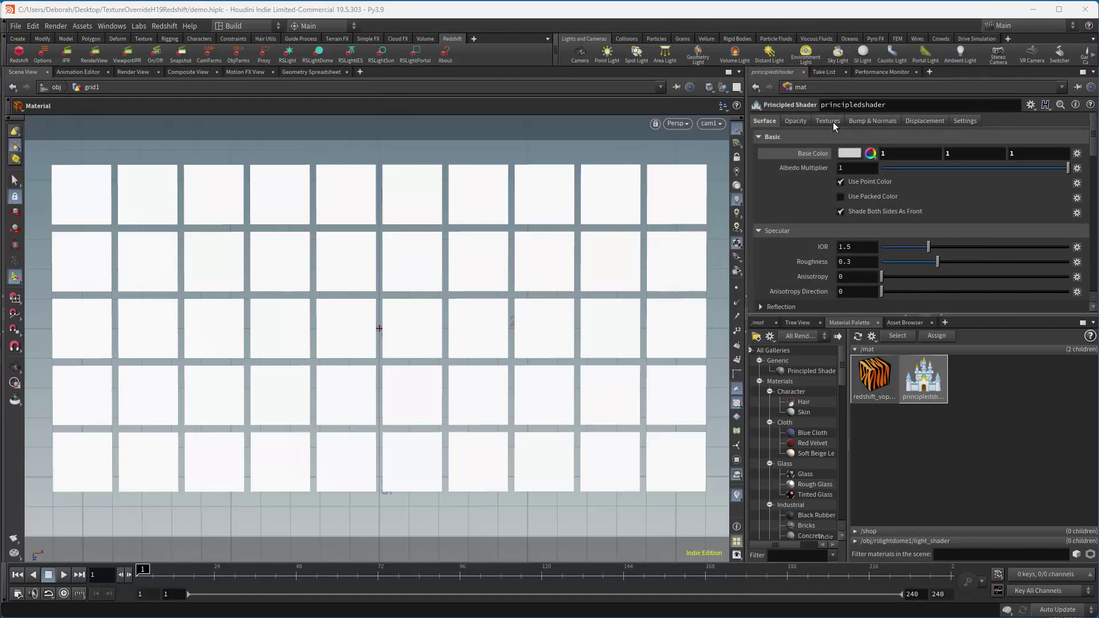
- Enable the principled shader's base color texture and load Dog_04.PNG from the tex folder
click(828, 121)
click(841, 152)
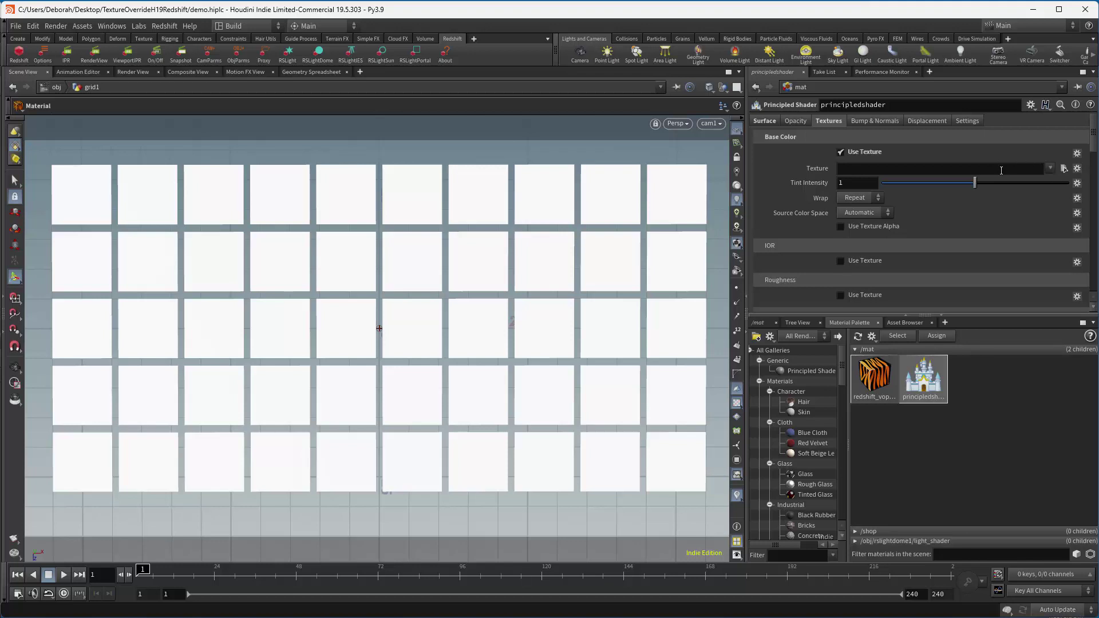
click(1064, 168)
click(837, 102)
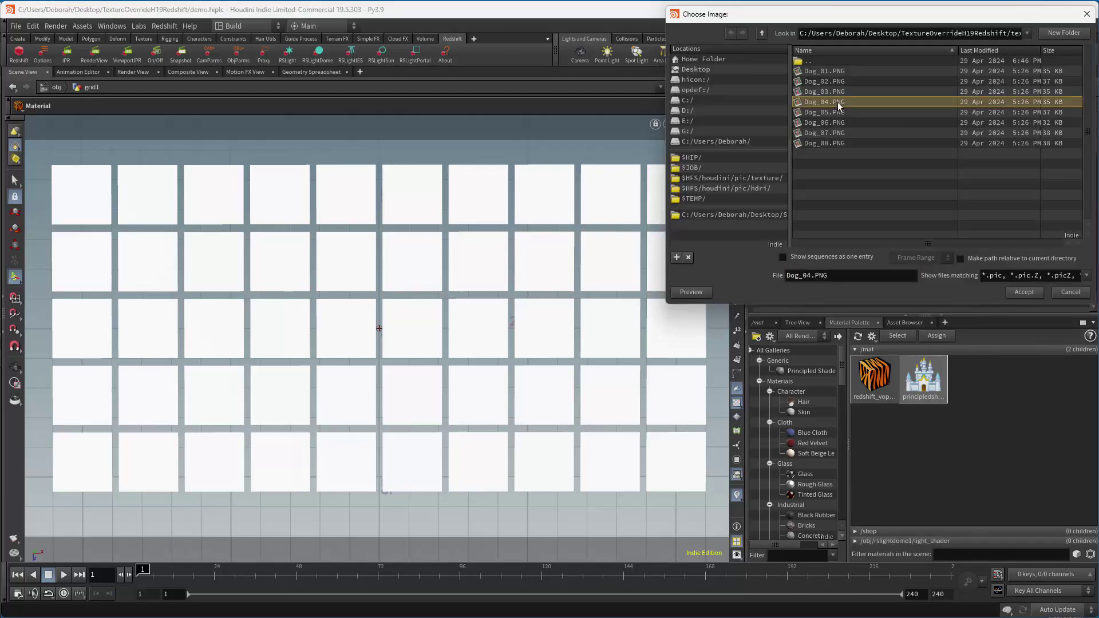
click(1026, 292)
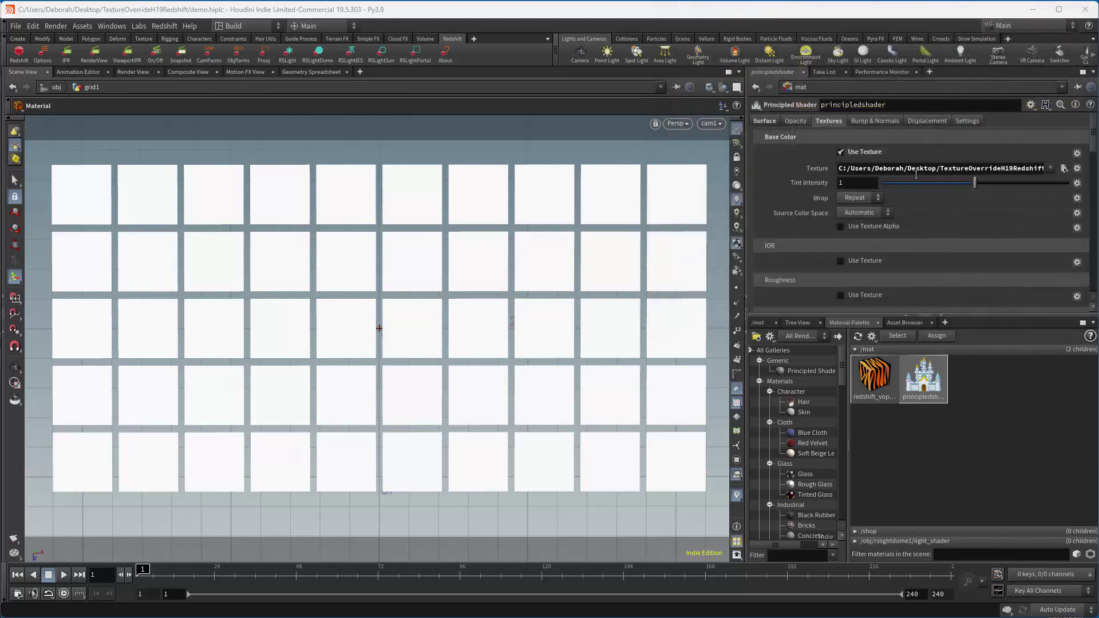
- At the object level, delete the Redshift dome light and add an Environment Light in its place
click(766, 323)
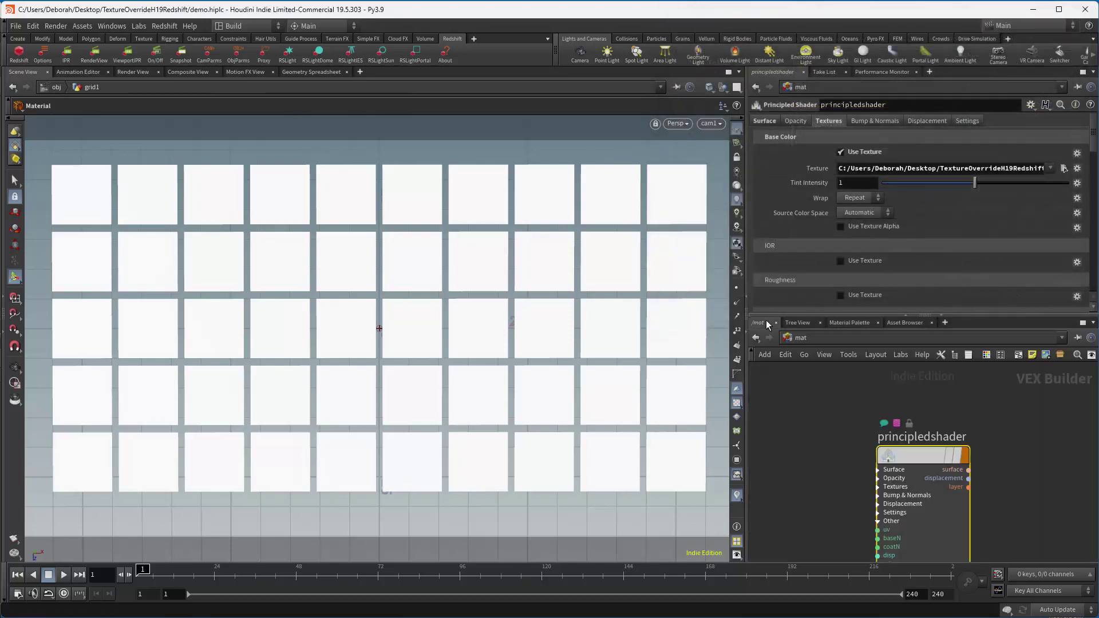
click(831, 343)
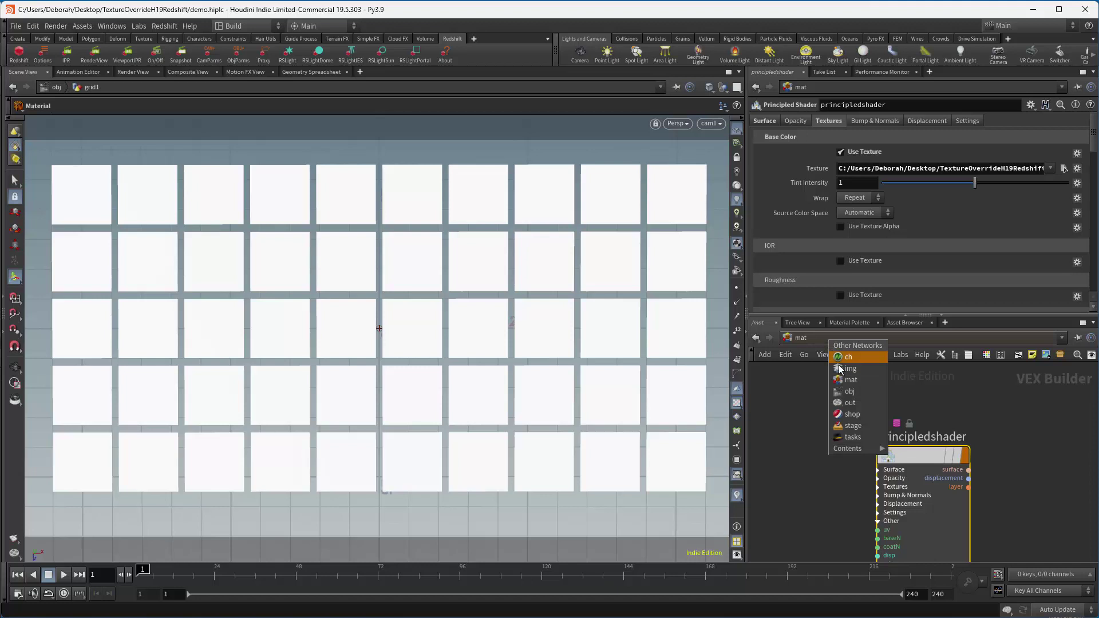
click(855, 393)
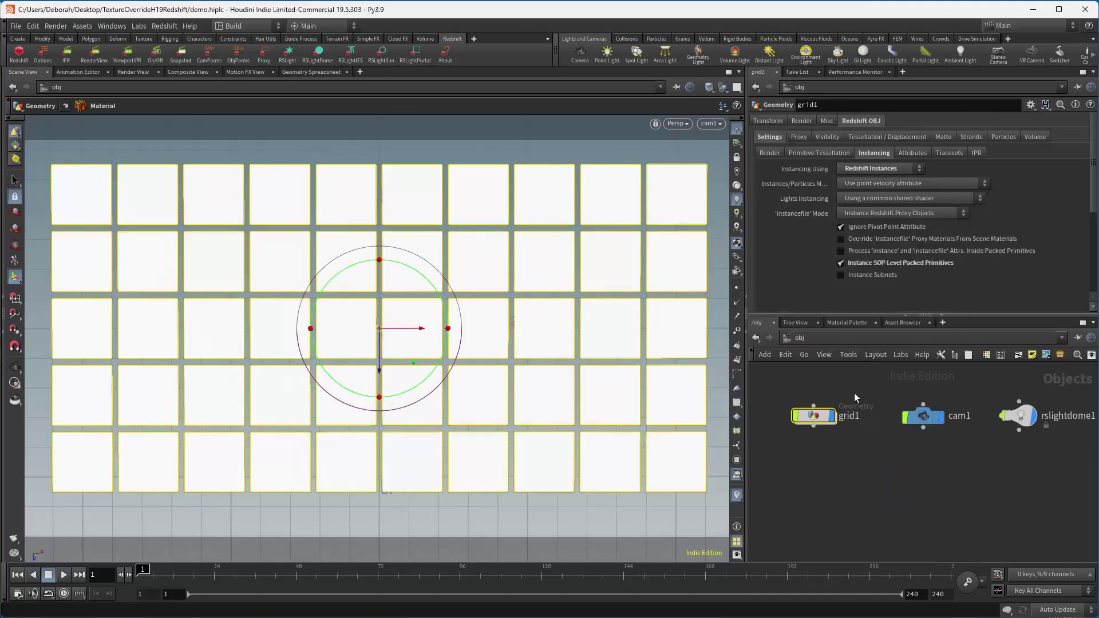
click(1023, 416)
key(Delete)
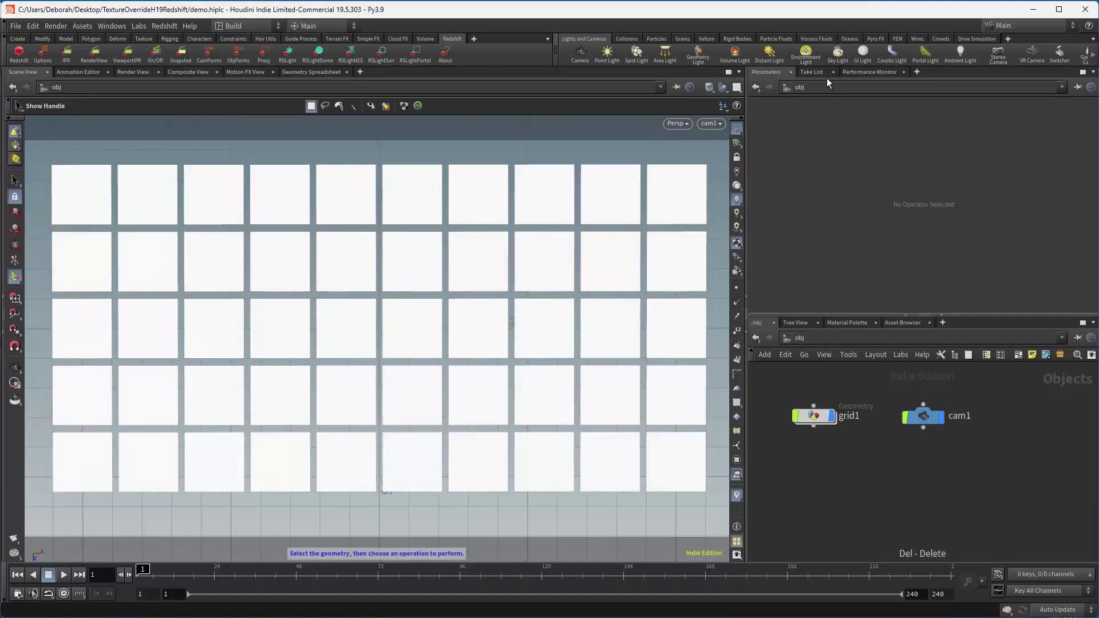
click(806, 55)
drag(922, 415, 979, 395)
key(h)
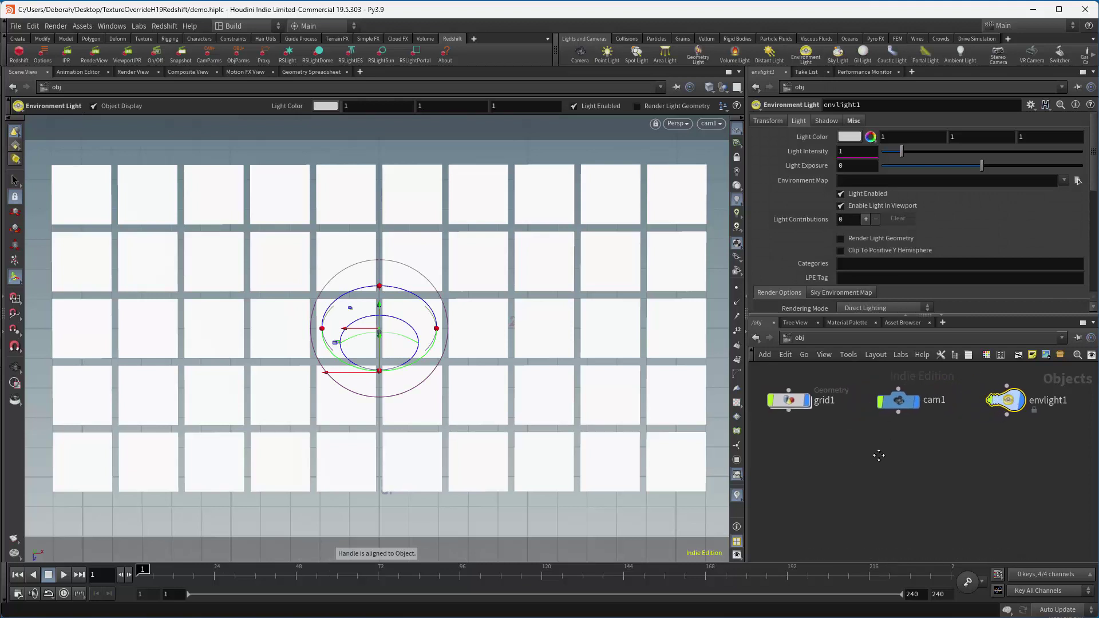
- Inside grid1, assign /mat/principledshader as the material of the material1 node
mouse_move(791, 404)
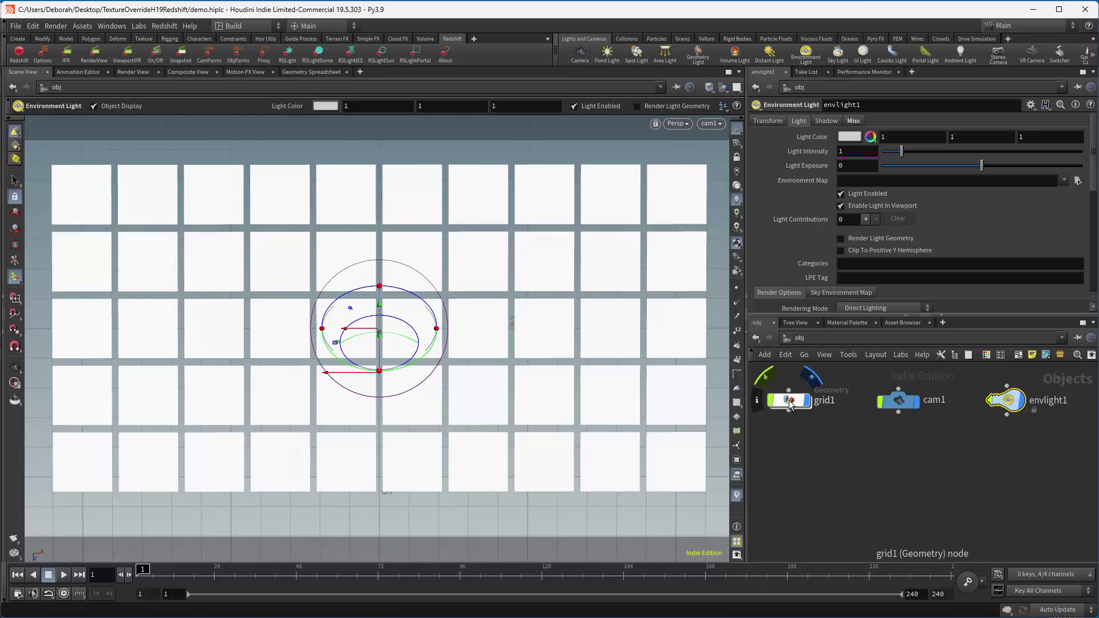
double_click(791, 404)
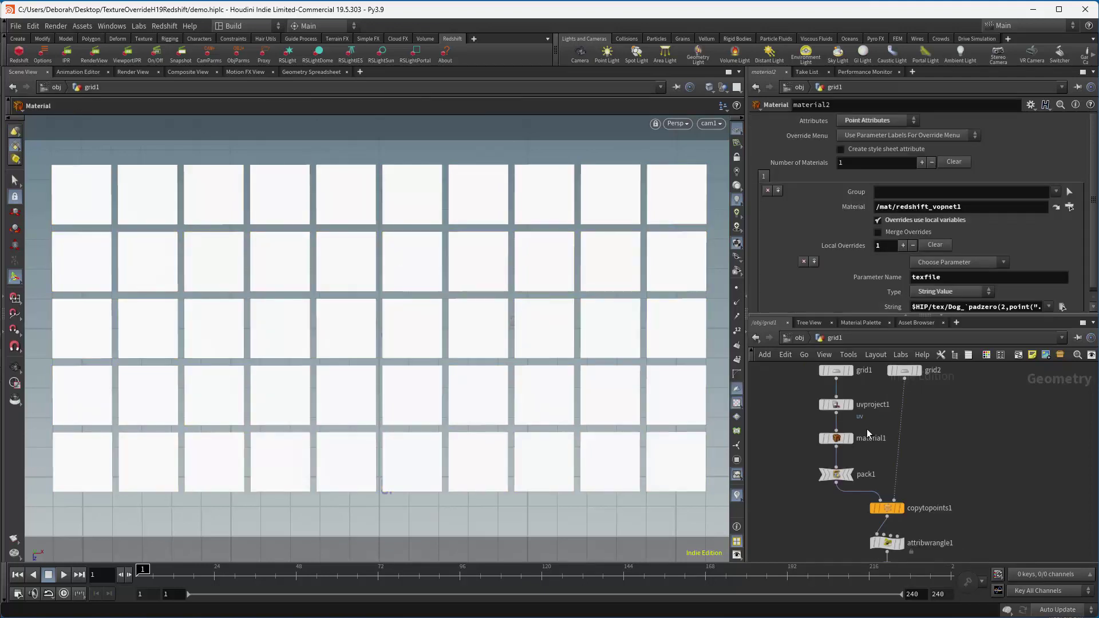
click(837, 439)
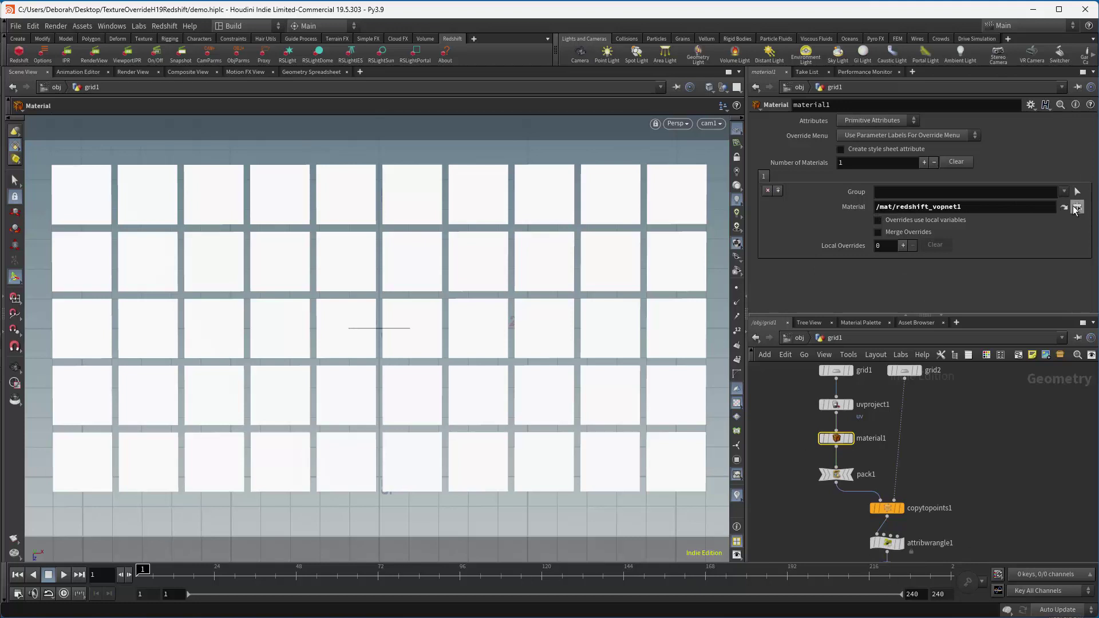
click(1076, 207)
click(1016, 146)
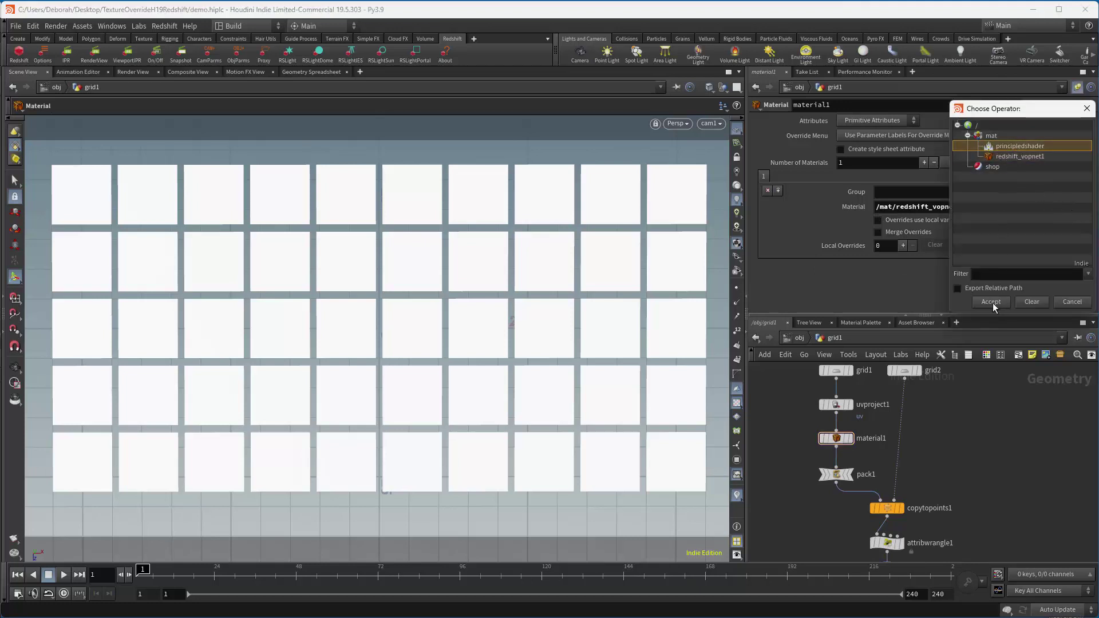
click(991, 303)
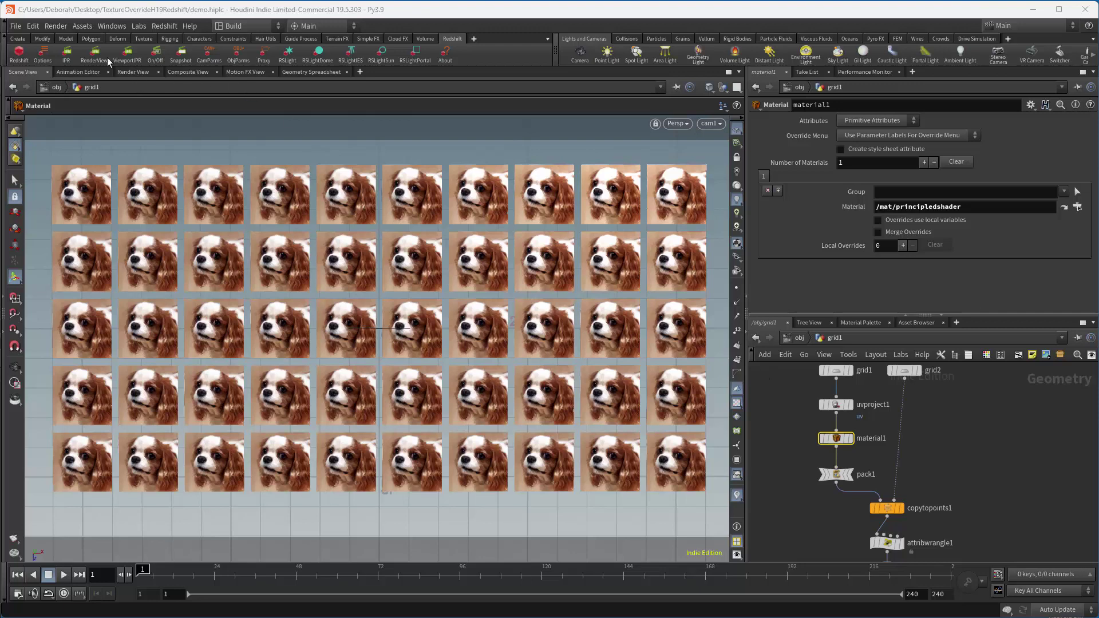
- Create a new Mantra render node and start a render in the Render View with /out/mantra2 as the render source
click(57, 27)
mouse_move(76, 39)
click(151, 50)
click(137, 71)
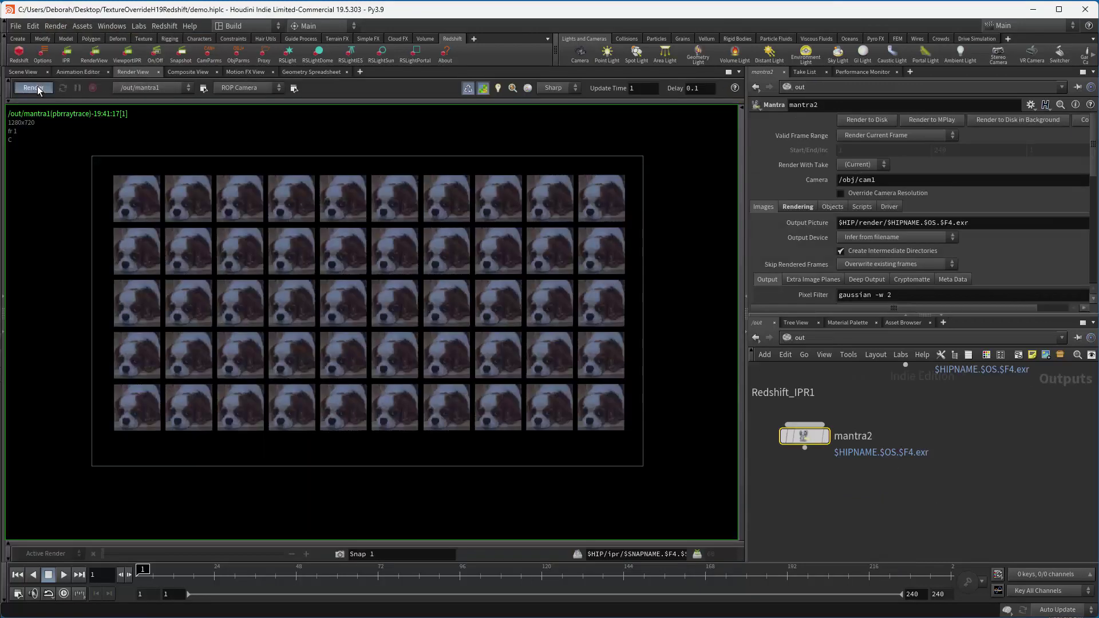
click(36, 88)
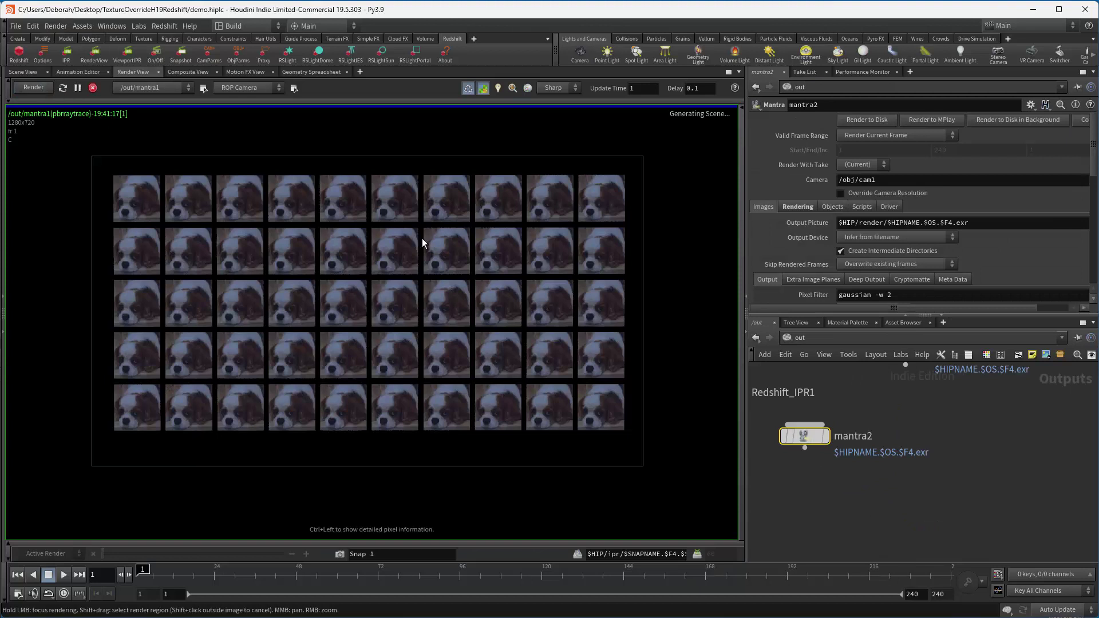
click(153, 87)
click(157, 119)
- Override the camera resolution on mantra2 with 1/4 (Quarter Resolution) and centre the enlarged render in the Render View
click(840, 193)
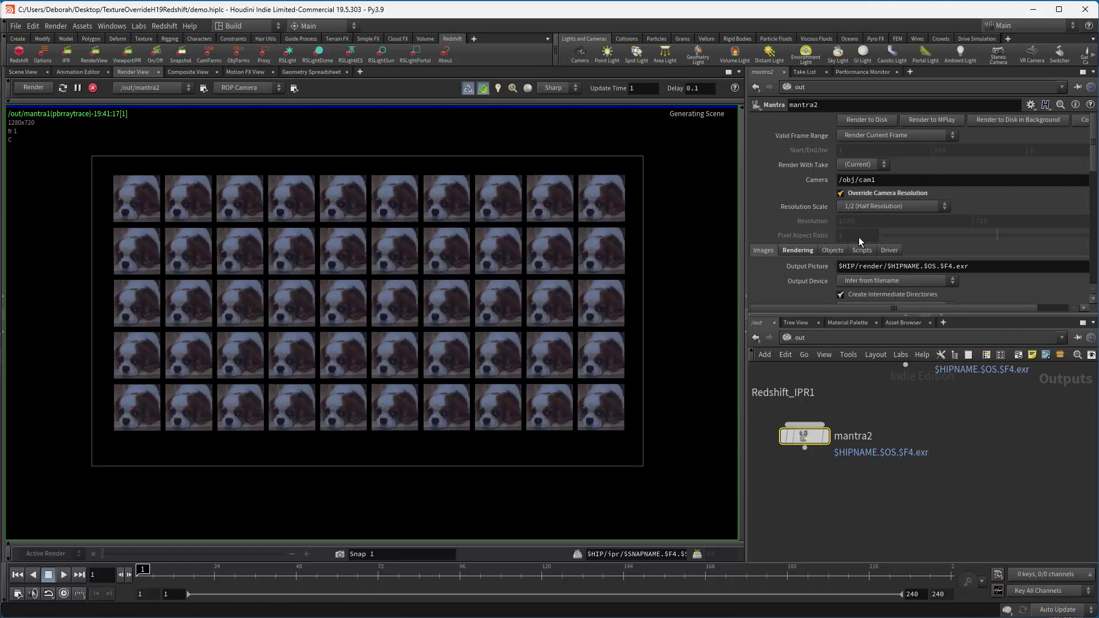
click(865, 206)
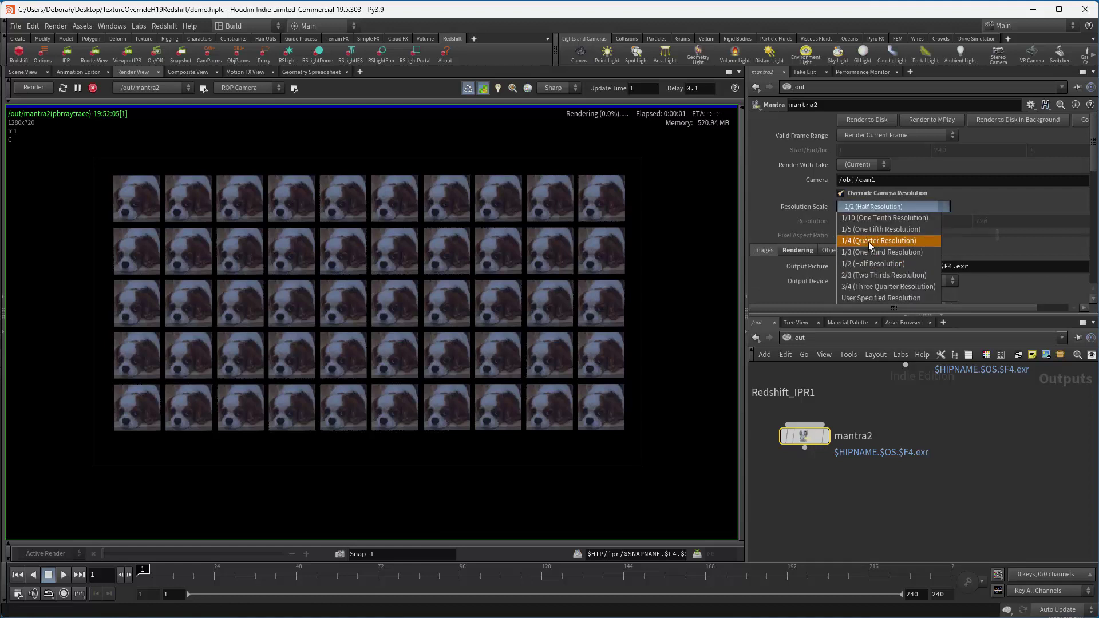
click(868, 241)
scroll(243, 345, up, 2)
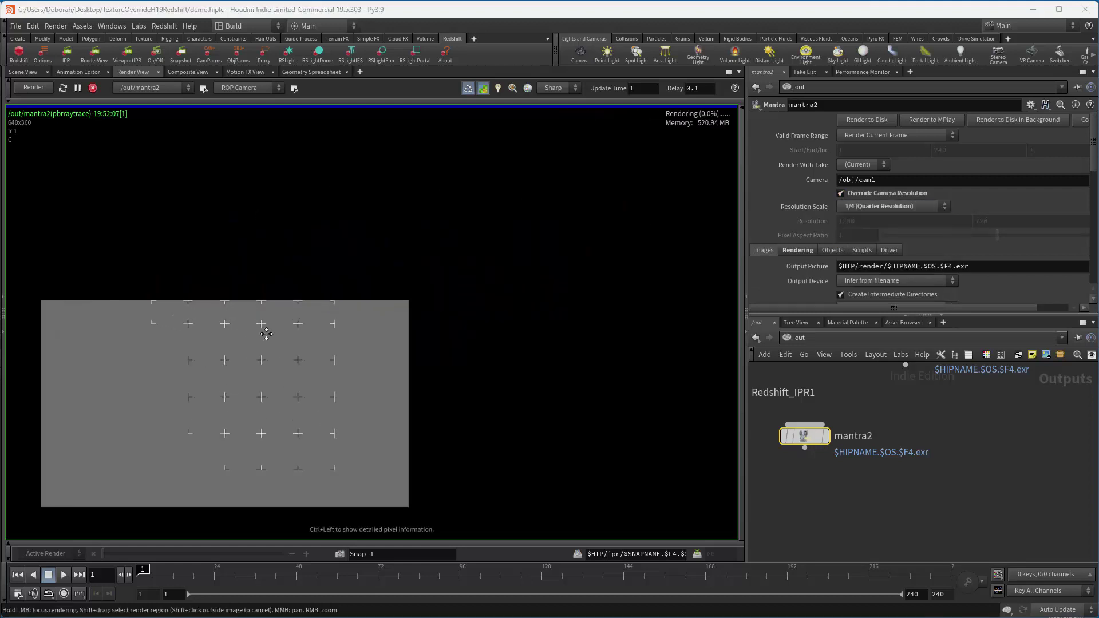
mouse_move(263, 333)
middle_down()
mouse_move(381, 235)
mouse_move(406, 235)
middle_up()
scroll(381, 239, up, 3)
scroll(400, 243, up, 1)
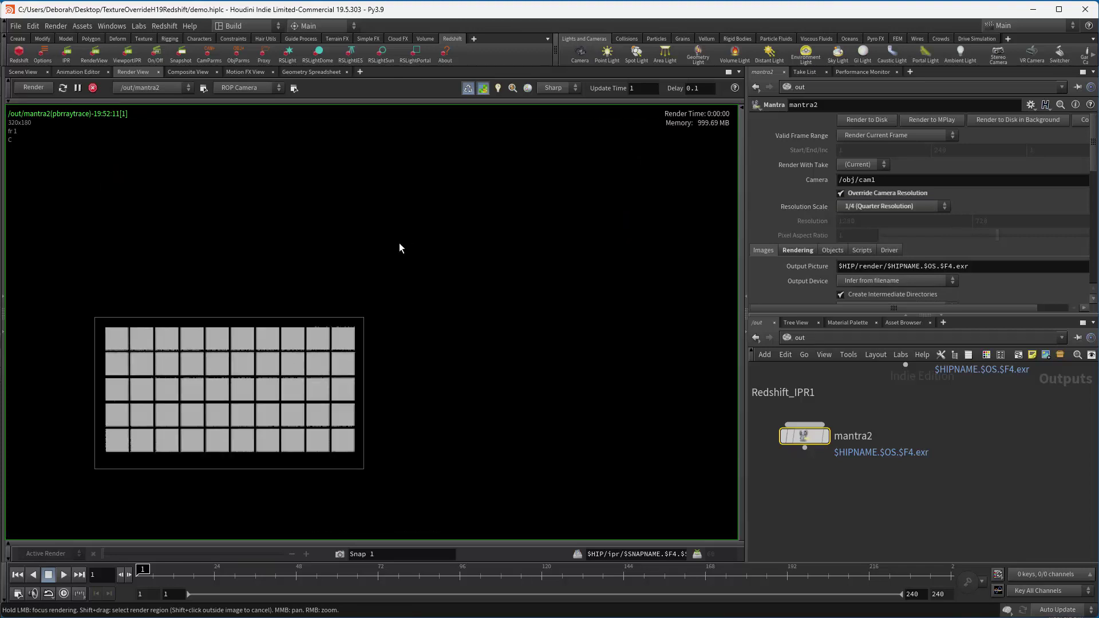
middle_drag(364, 290, 497, 202)
scroll(446, 246, up, 2)
scroll(444, 254, up, 1)
middle_drag(444, 254, 464, 249)
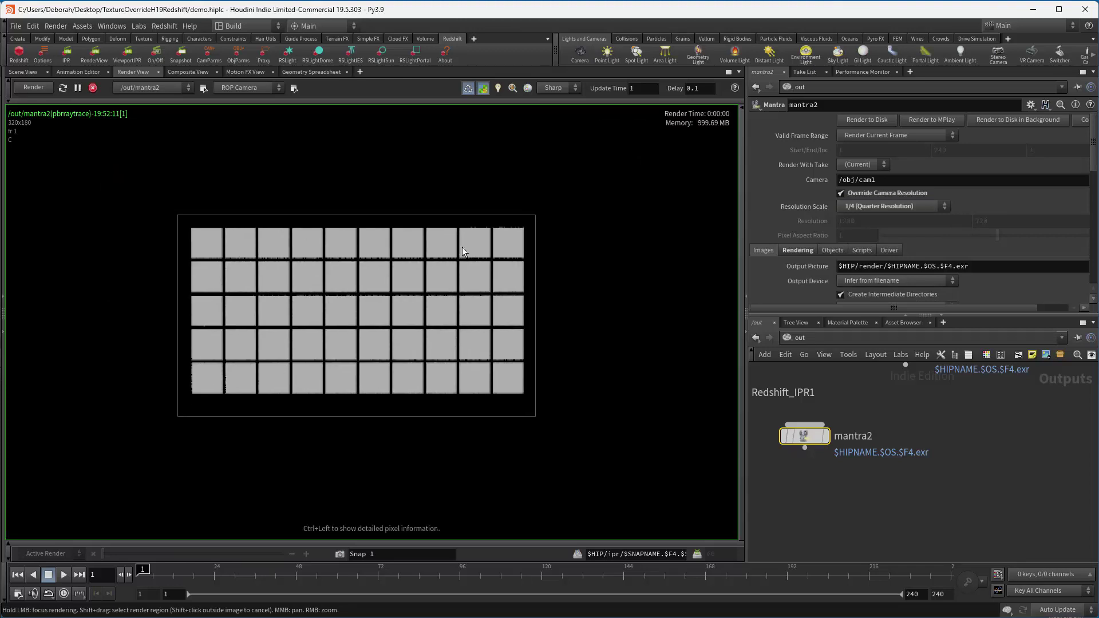
- Return inside grid1 and assign /mat/principledshader as the material of the material2 node
click(837, 338)
click(862, 391)
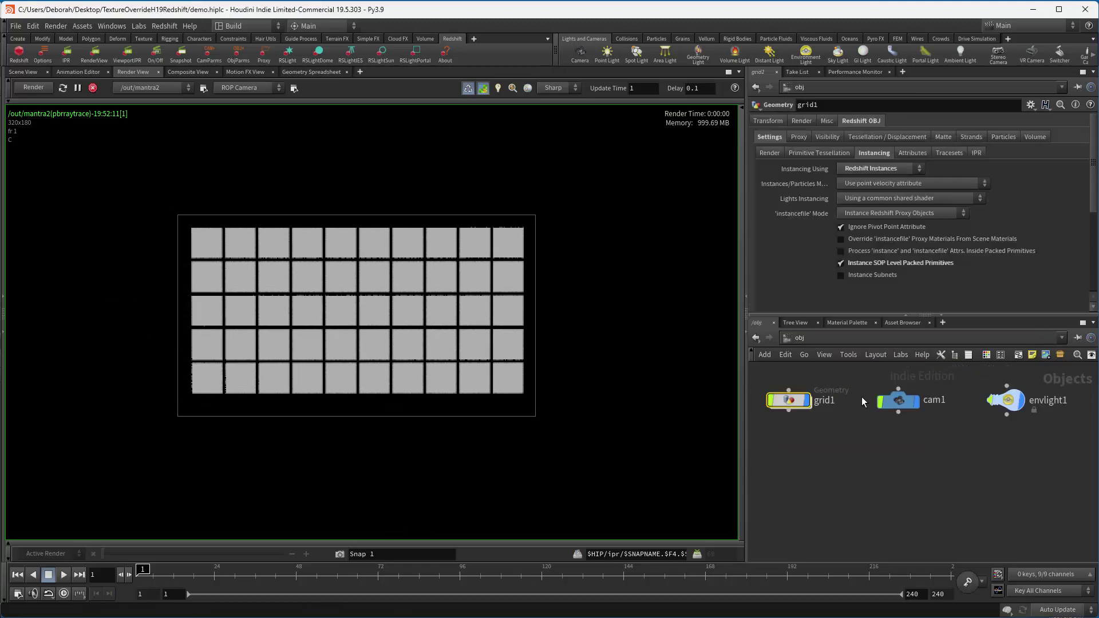
double_click(795, 406)
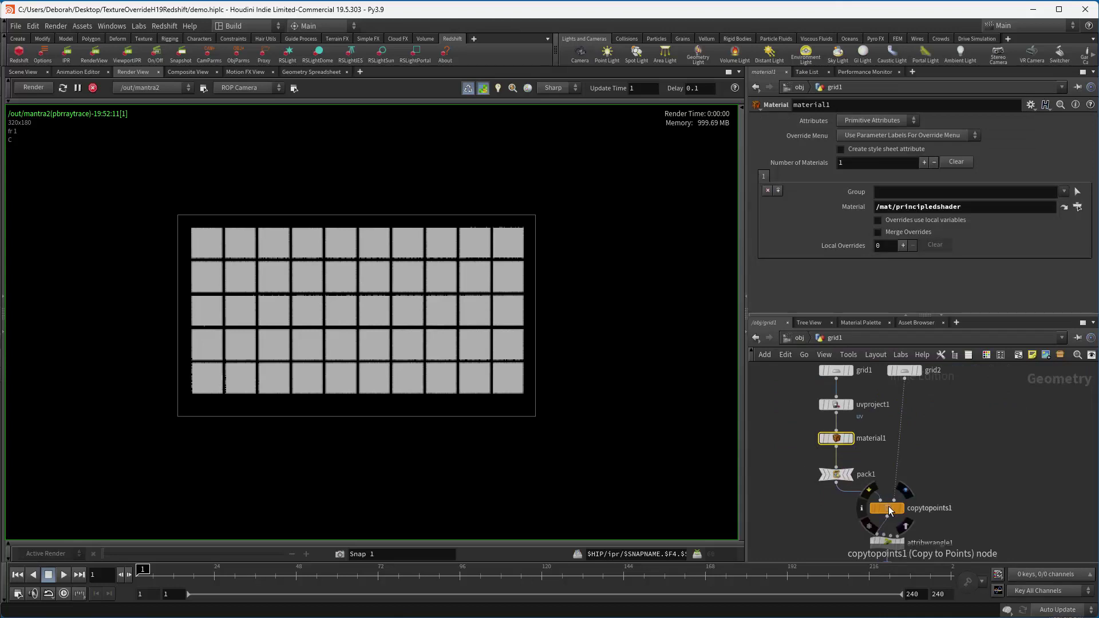
middle_drag(916, 515, 916, 459)
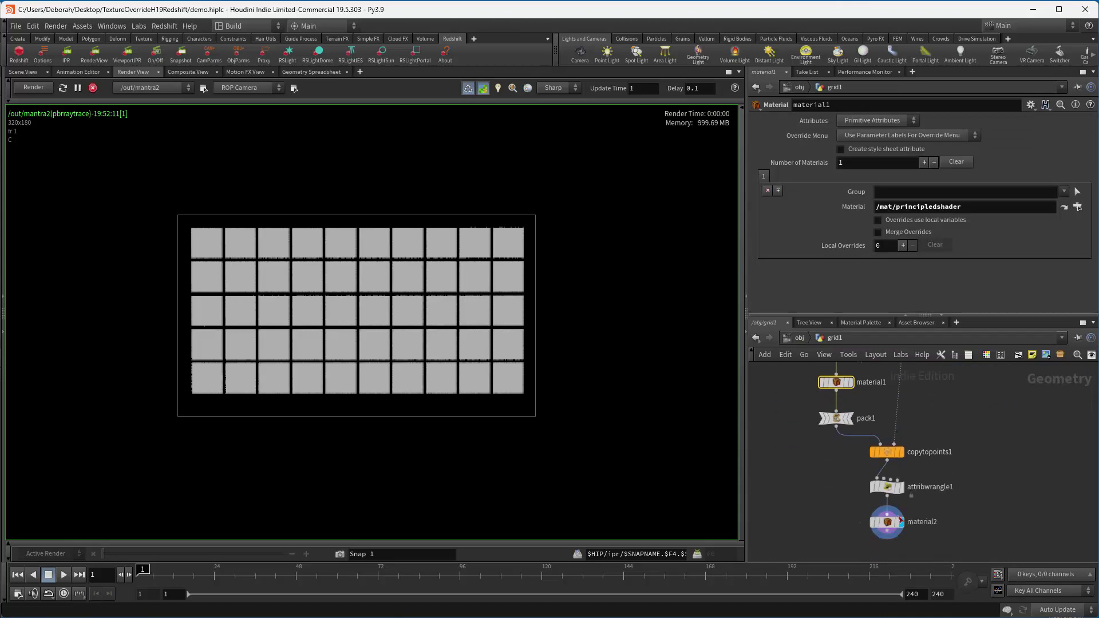
click(887, 522)
click(1068, 207)
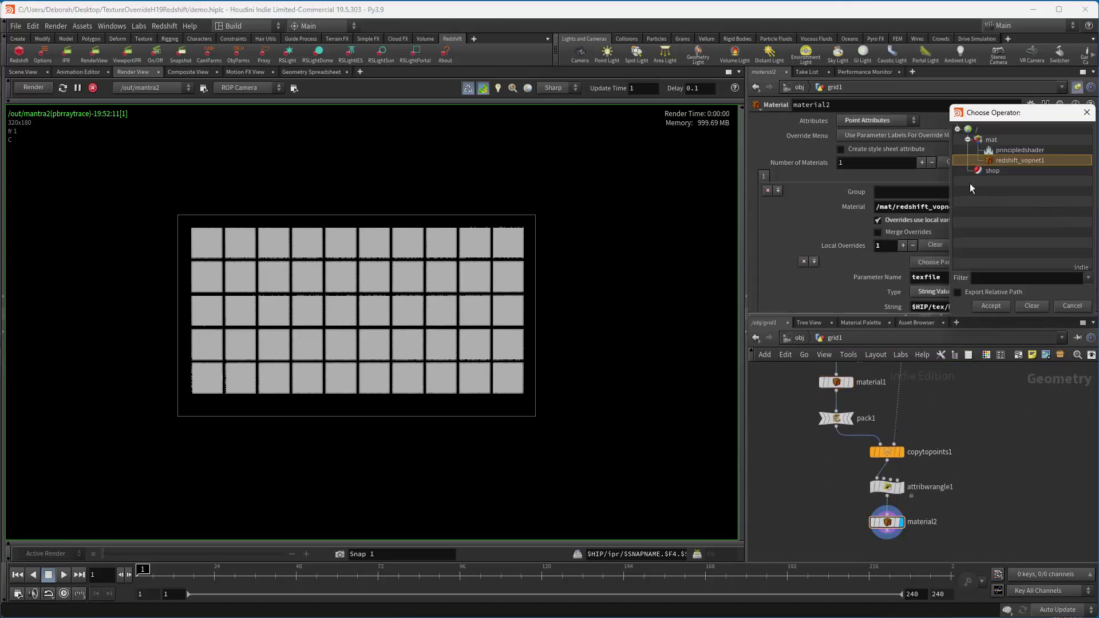
click(1000, 150)
click(992, 307)
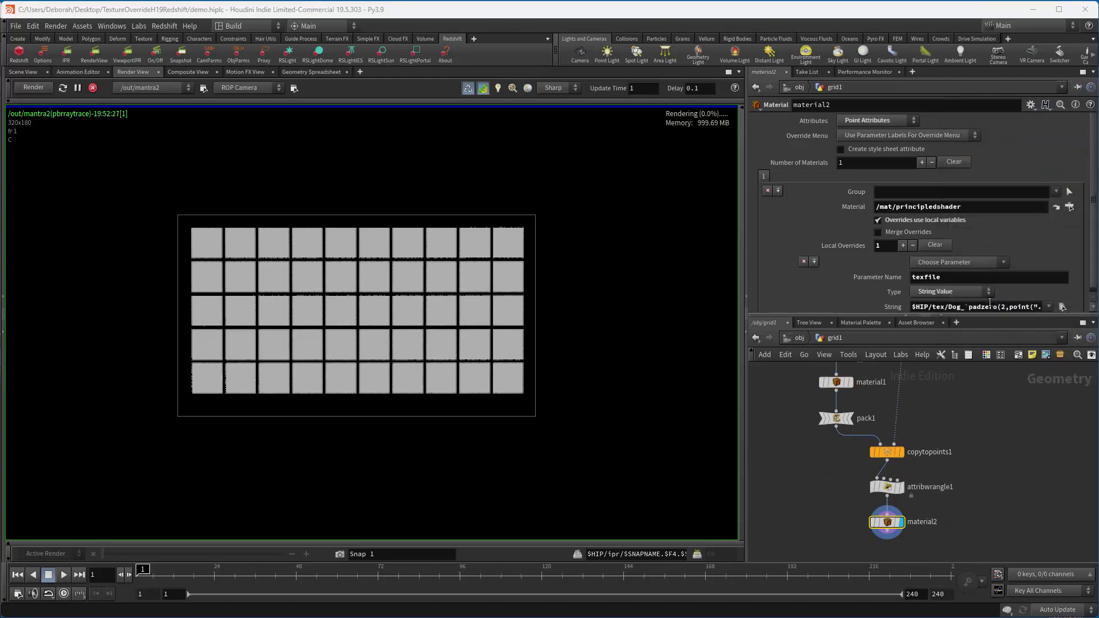
right_click(936, 307)
click(972, 401)
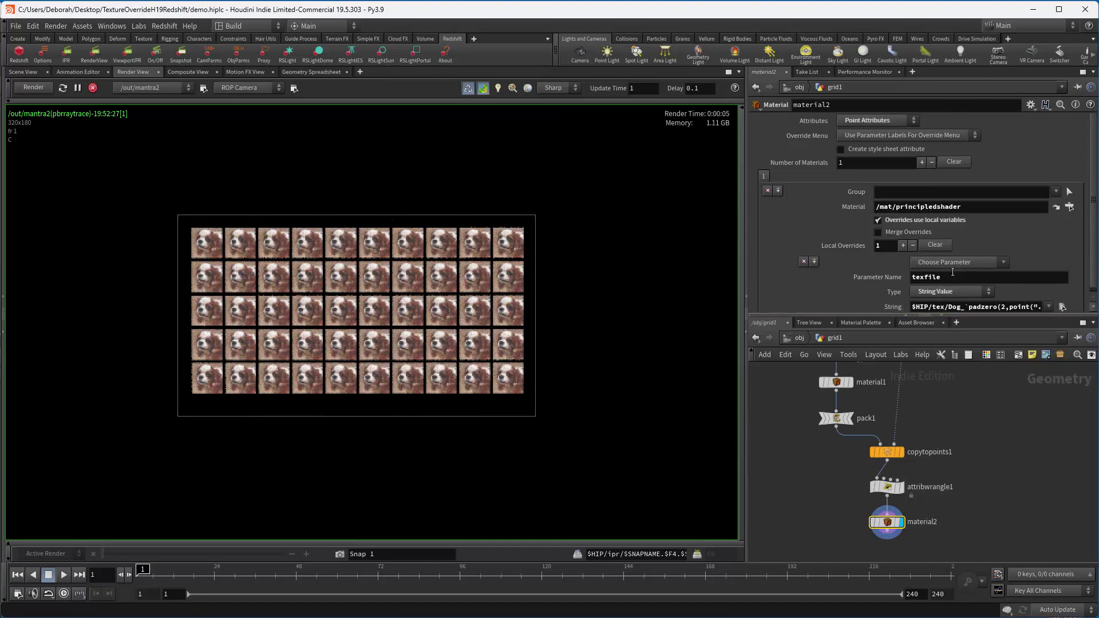
- Choose basecolor_texture as material2's local override parameter and paste the copied $HIP/tex/Dog_ padzero expression as its string value
click(956, 264)
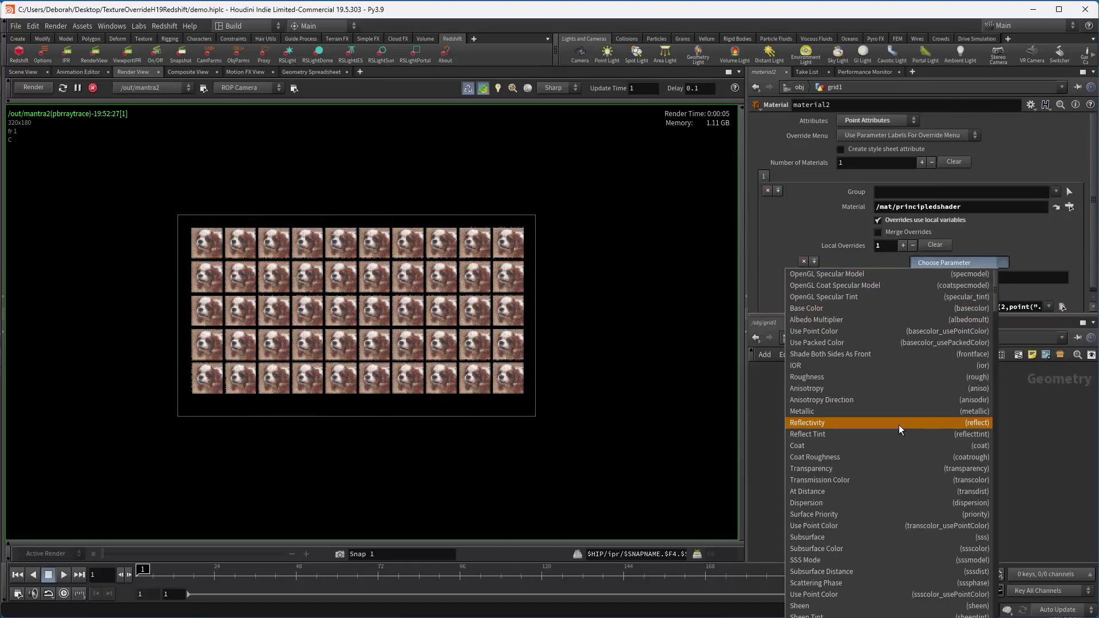
scroll(830, 503, down, 2)
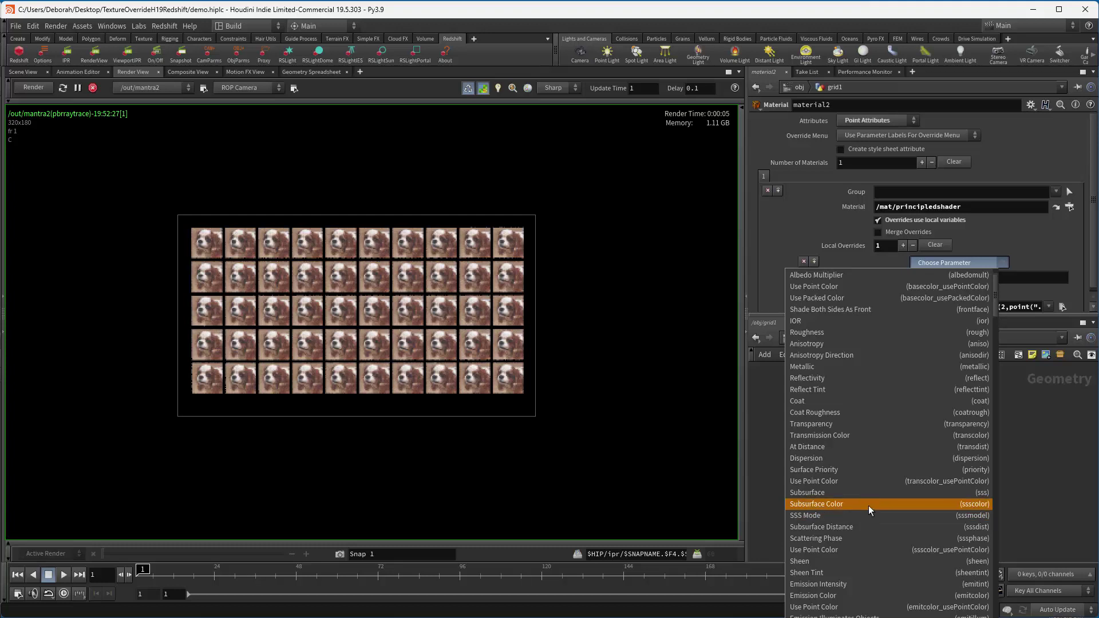
scroll(870, 510, down, 1)
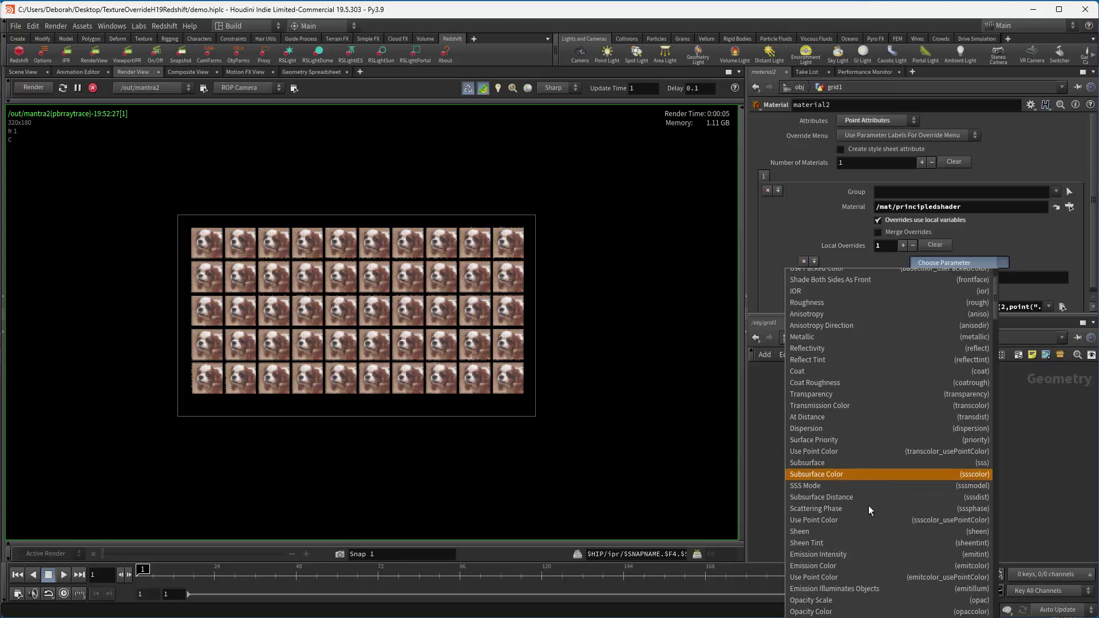
scroll(869, 511, down, 2)
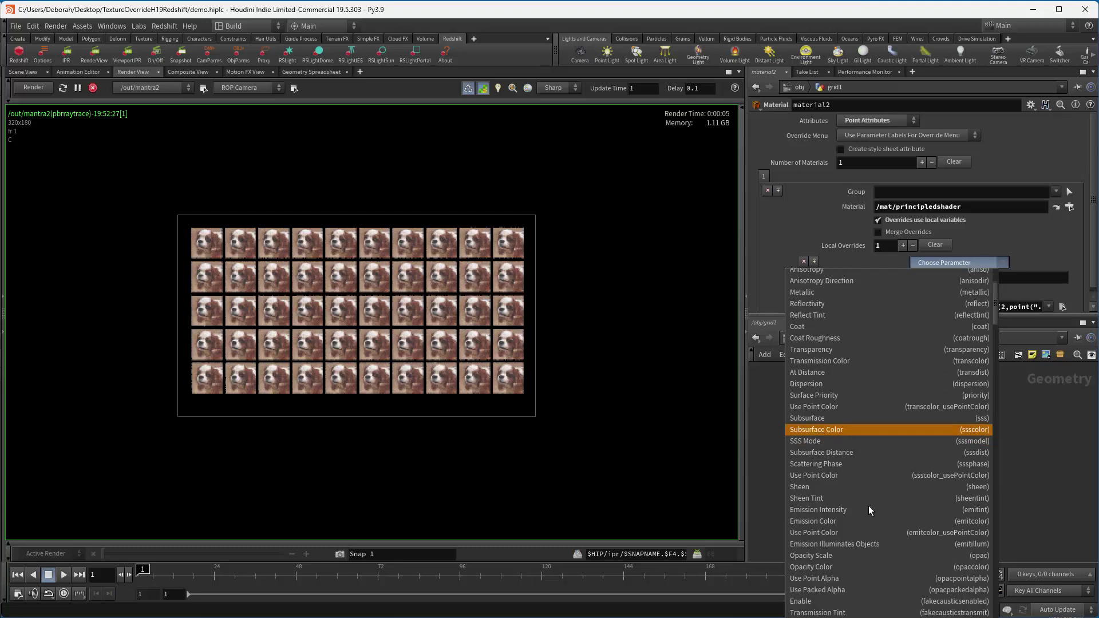
scroll(869, 508, down, 4)
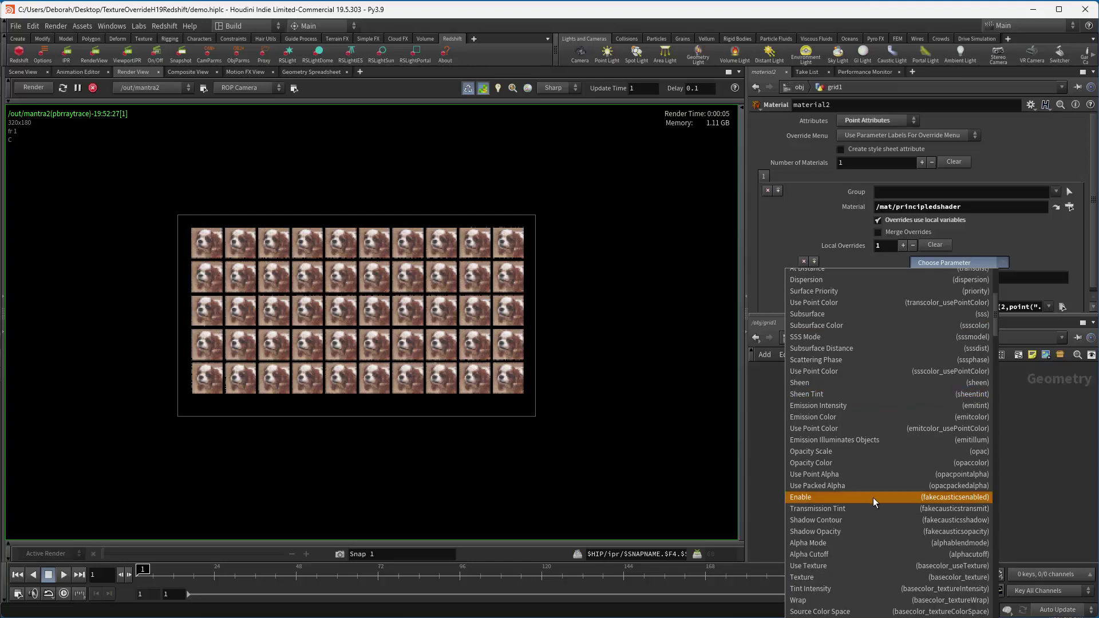
click(825, 578)
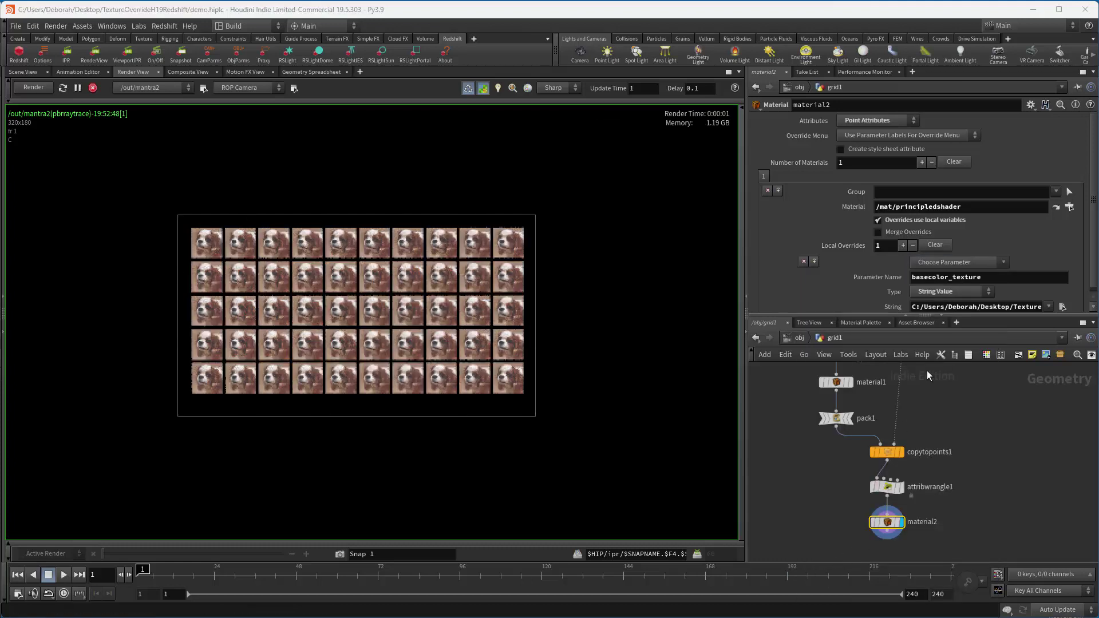
right_click(944, 308)
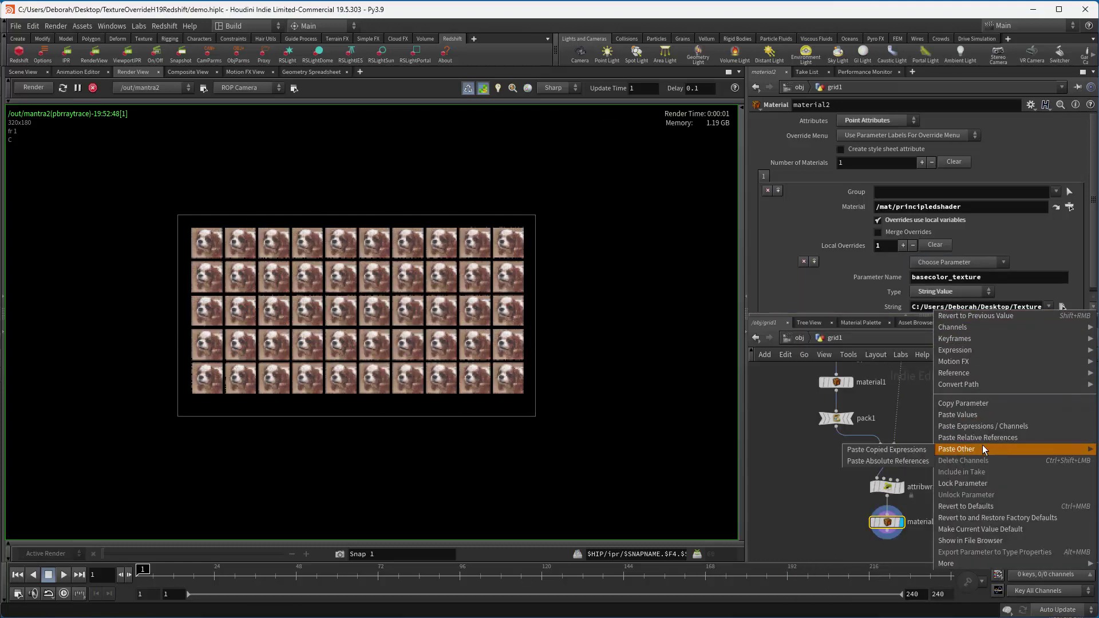
click(968, 420)
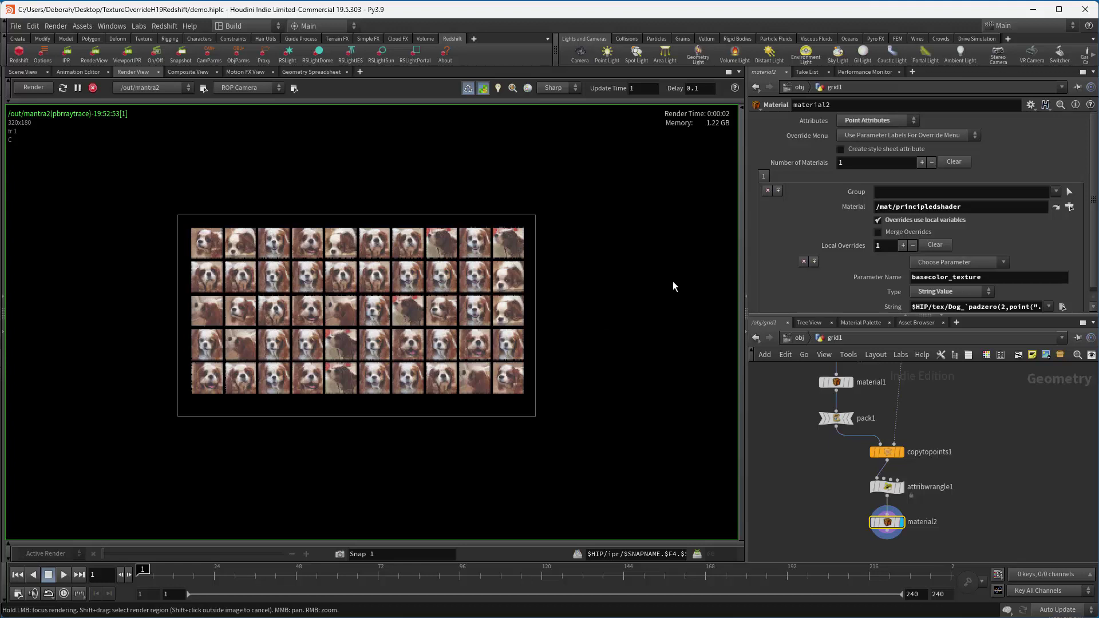
- Go to the principledshader assigned in material2 and view the Dog images available for its base colour texture, then dismiss the image chooser
click(1056, 207)
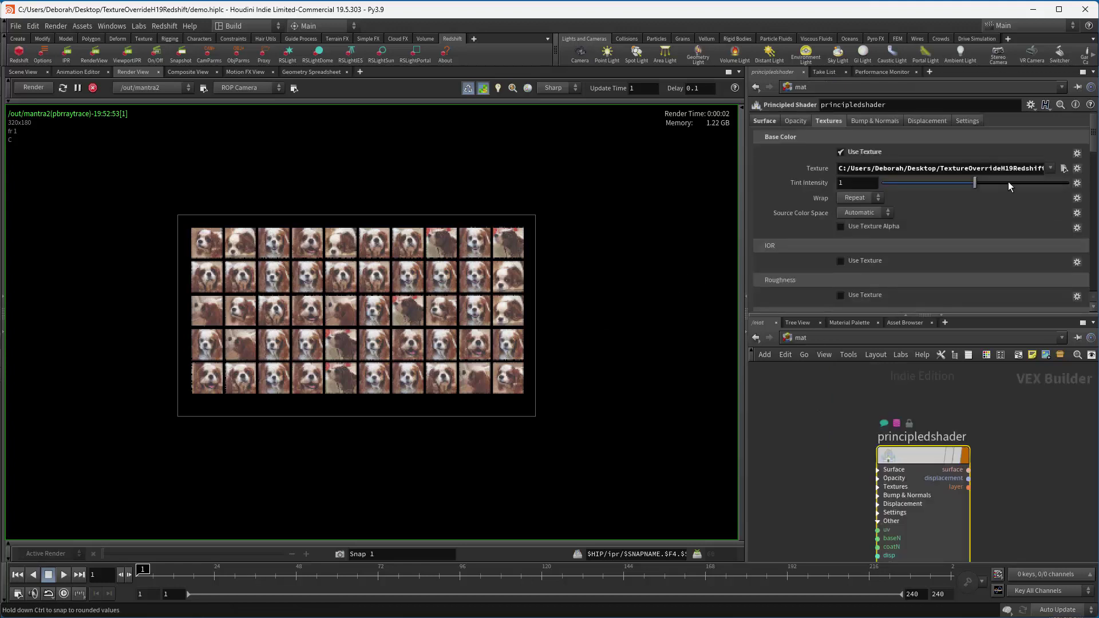
click(1060, 168)
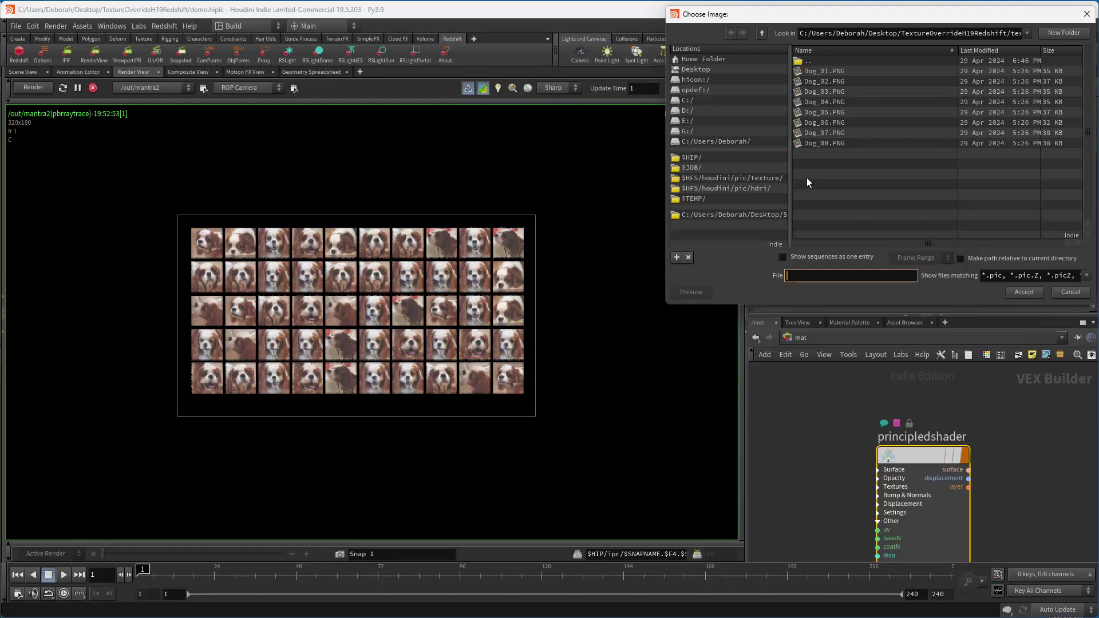
click(1069, 293)
- Switch to the browser and go from the site's home page through Houdini Resources to the pictorial Tips and Tricks page
click(276, 617)
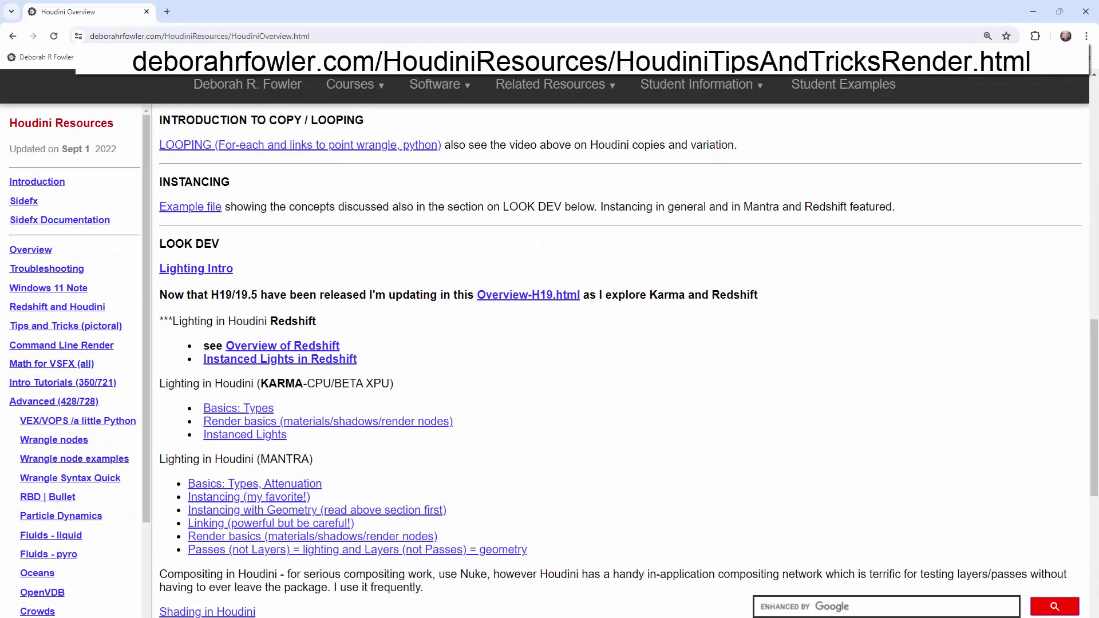
click(248, 85)
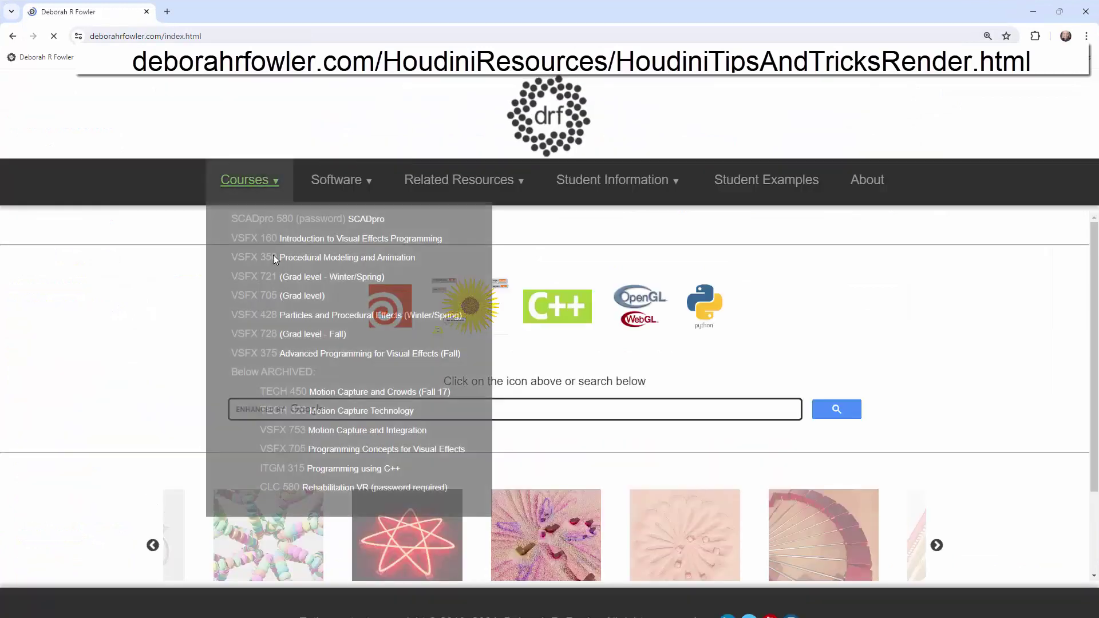
click(387, 311)
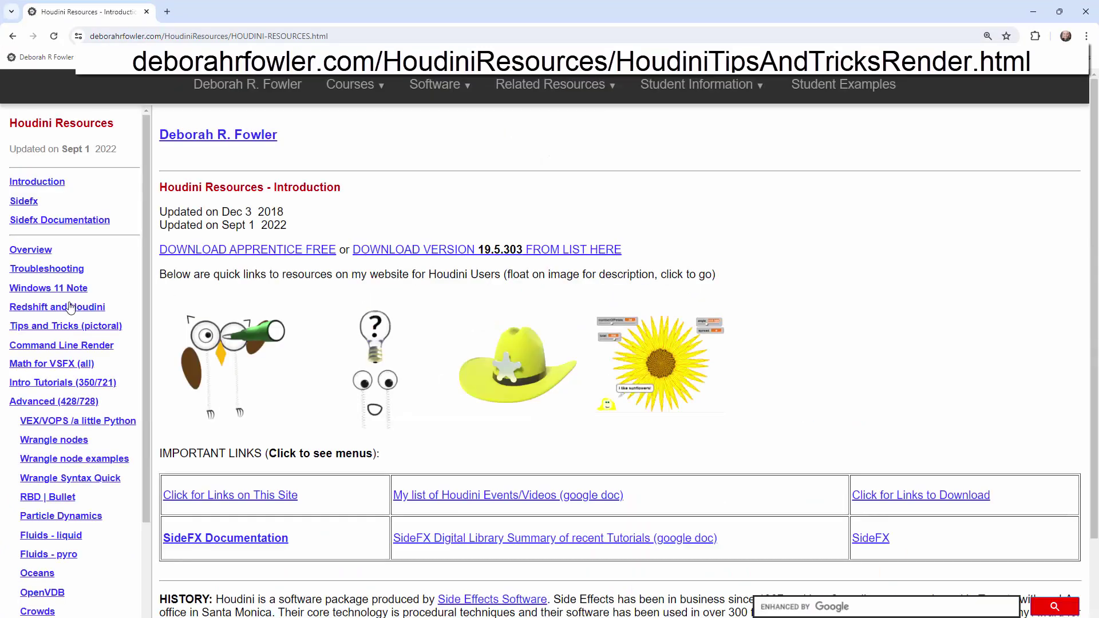
click(74, 327)
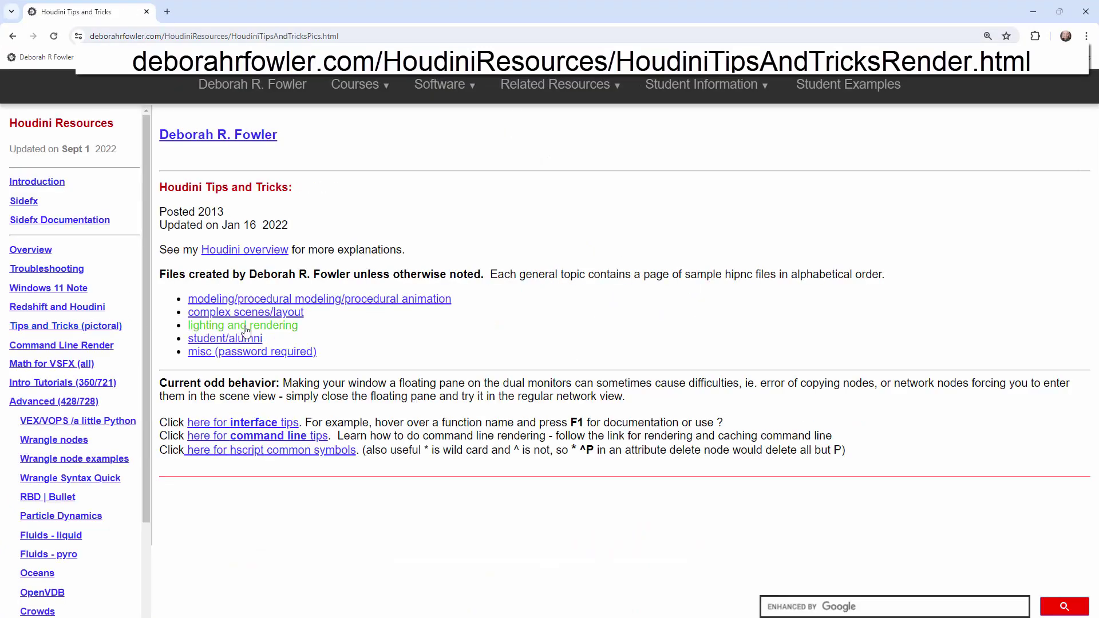
- Open the lighting and rendering tips and find the Texture Override entry with its H19 and Redshift H19.5 zip downloads
click(242, 326)
scroll(411, 329, down, 1)
scroll(411, 329, down, 10)
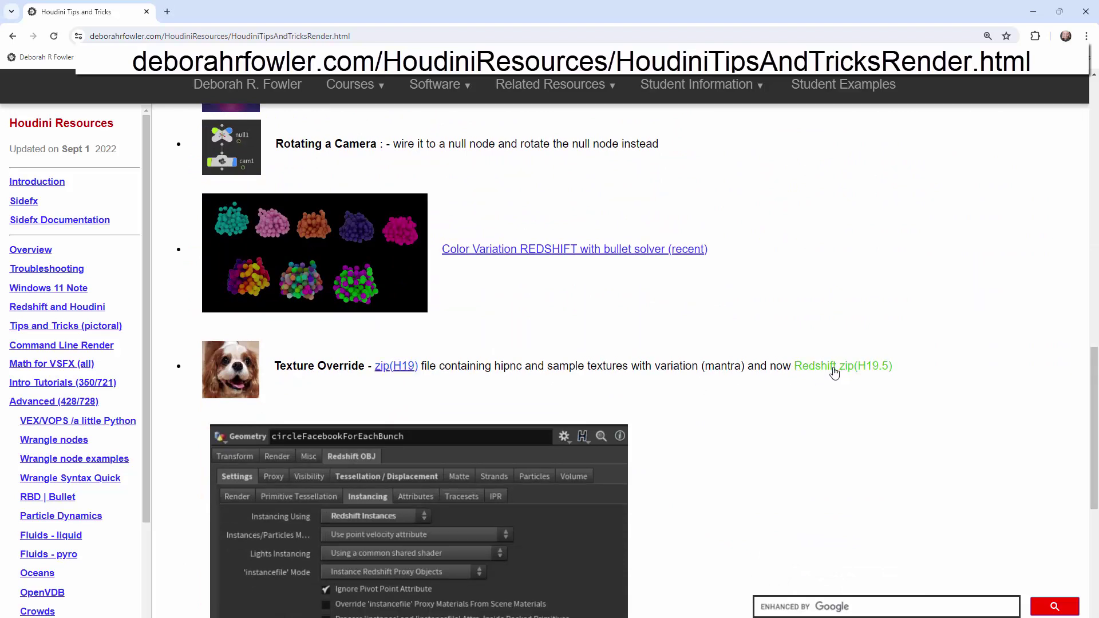
scroll(434, 438, down, 1)
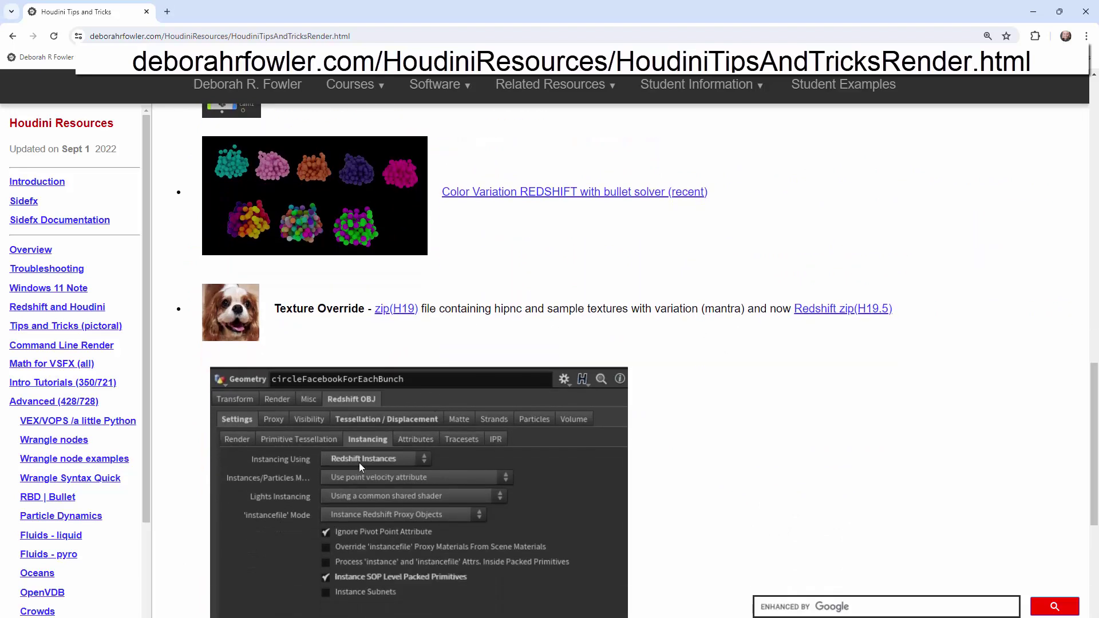